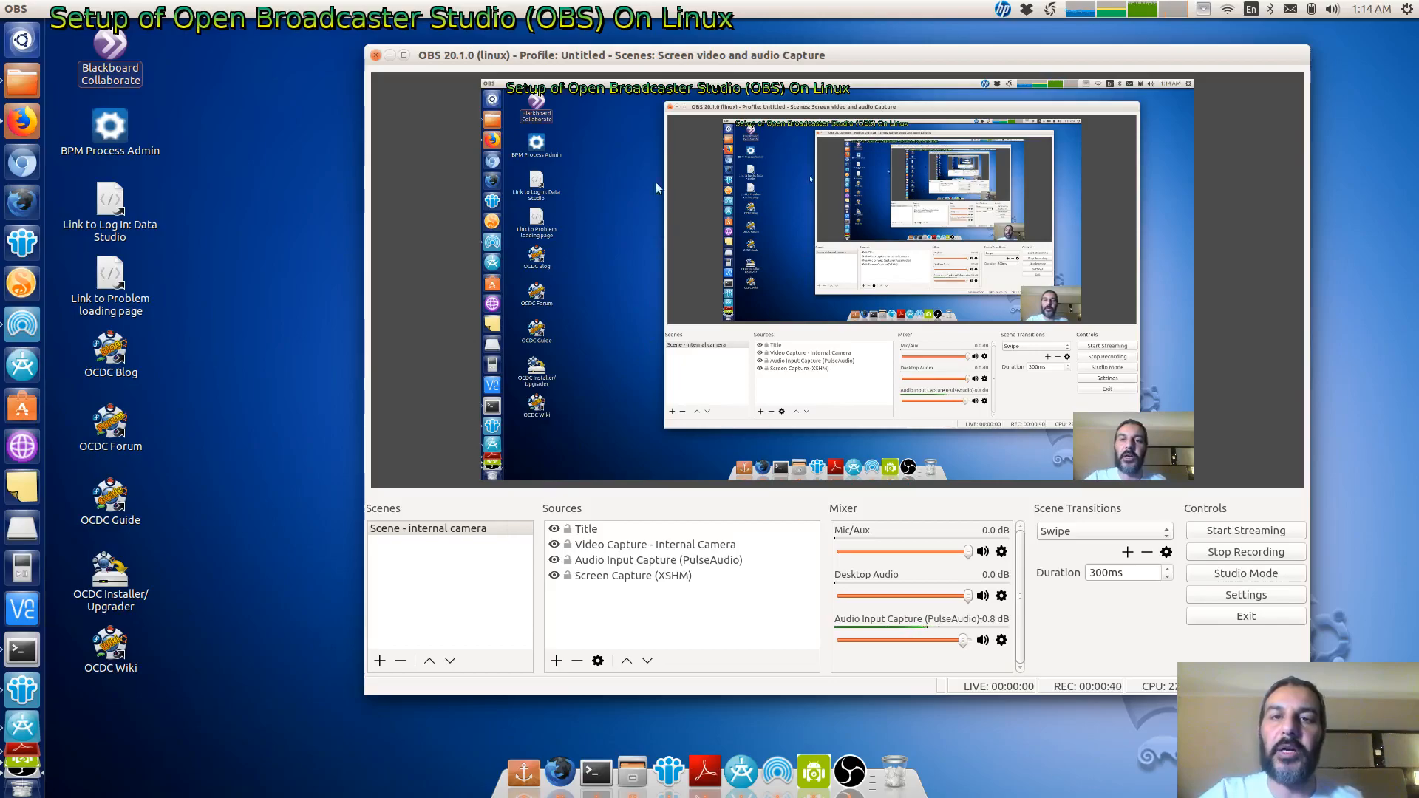
# - Inspect the Title text source's properties in the internal camera scene, then cancel without changes
pyautogui.moveTo(633, 52); pyautogui.dragTo(553, 48)
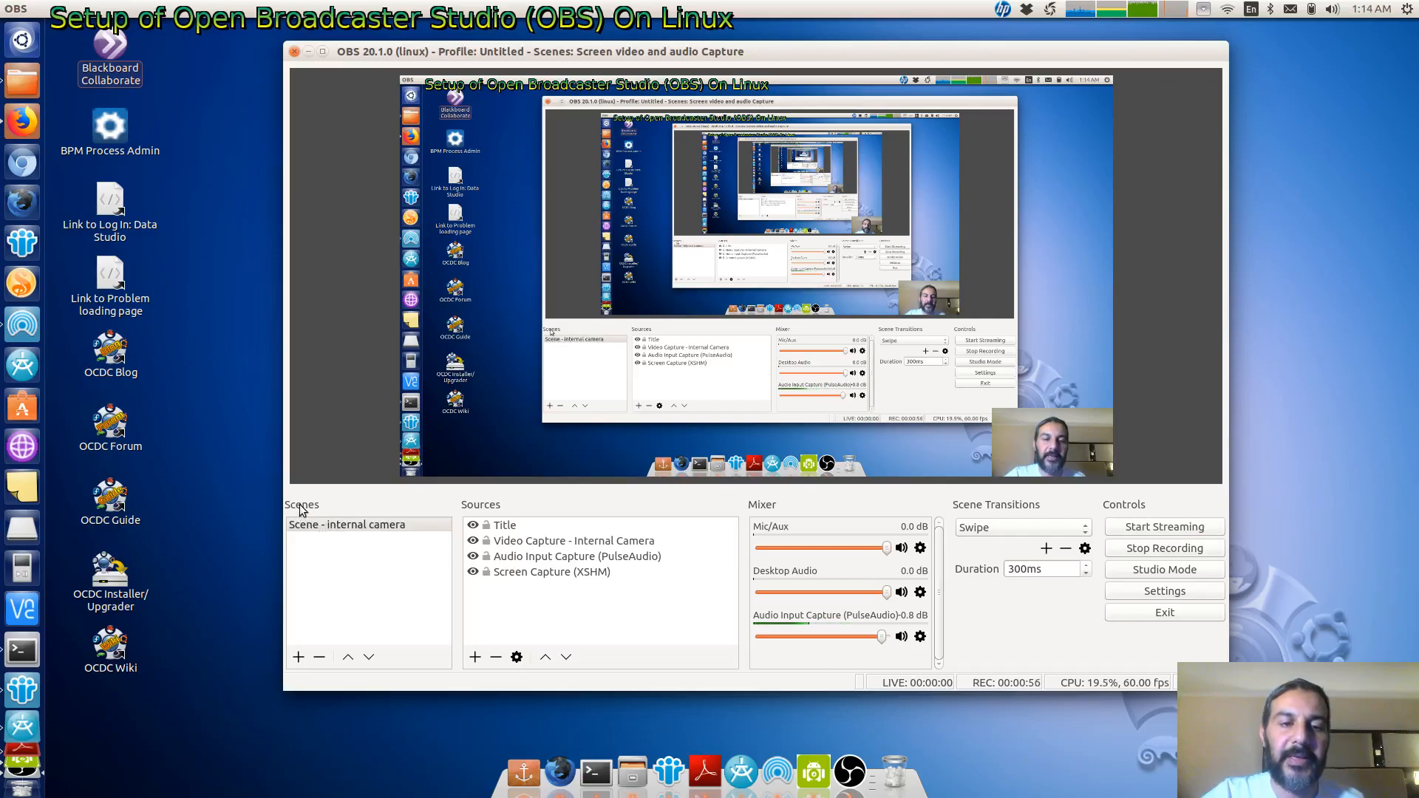
pyautogui.click(381, 526)
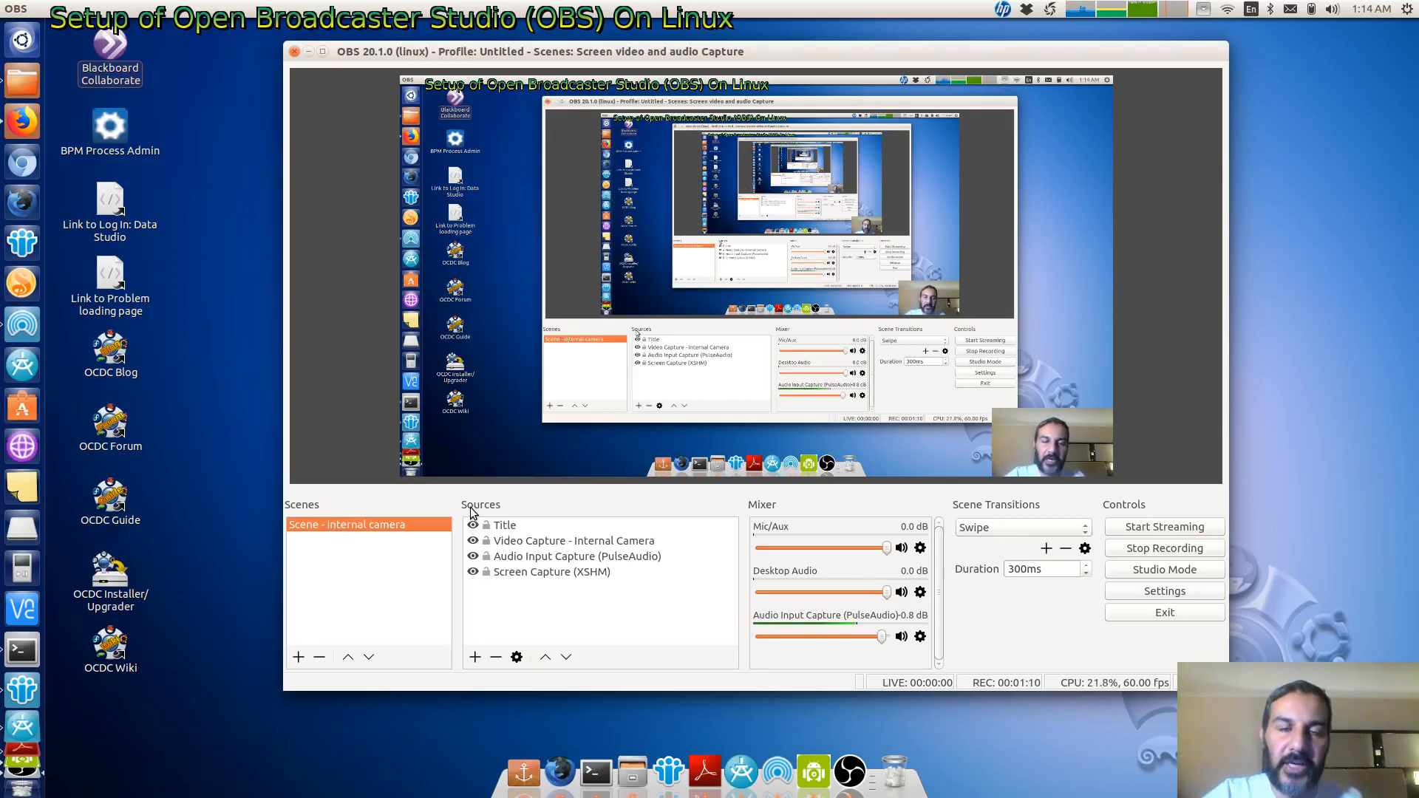
pyautogui.click(517, 526)
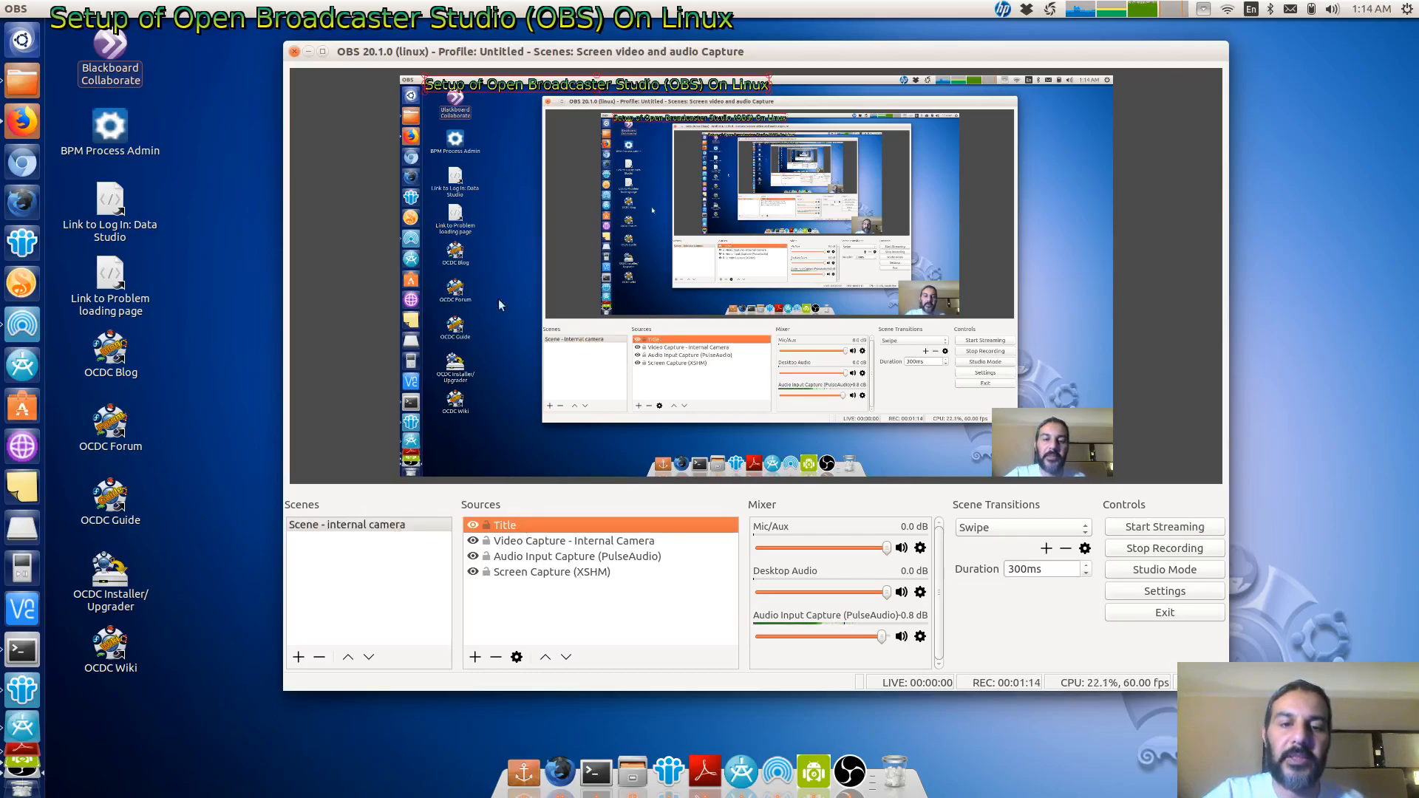
pyautogui.click(517, 657)
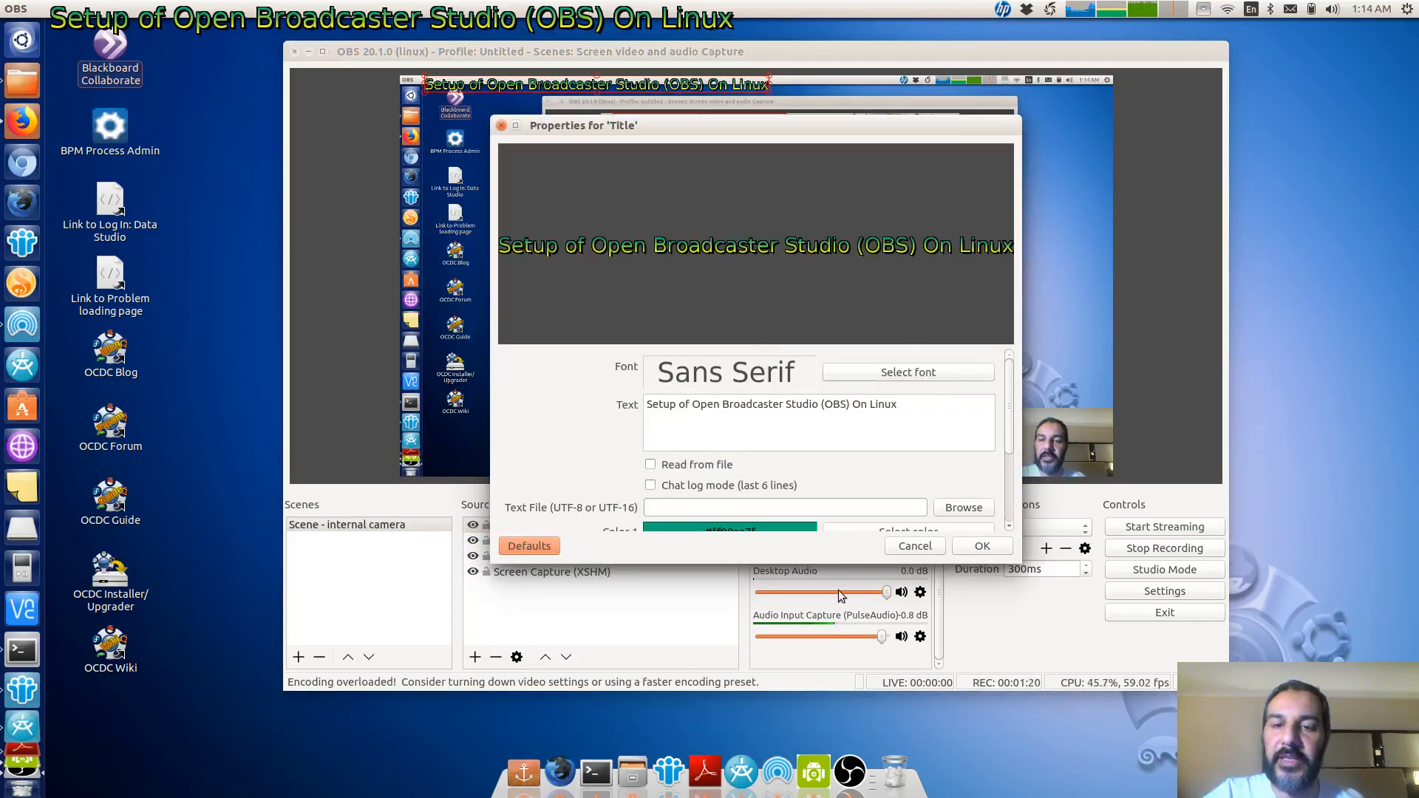
pyautogui.click(907, 545)
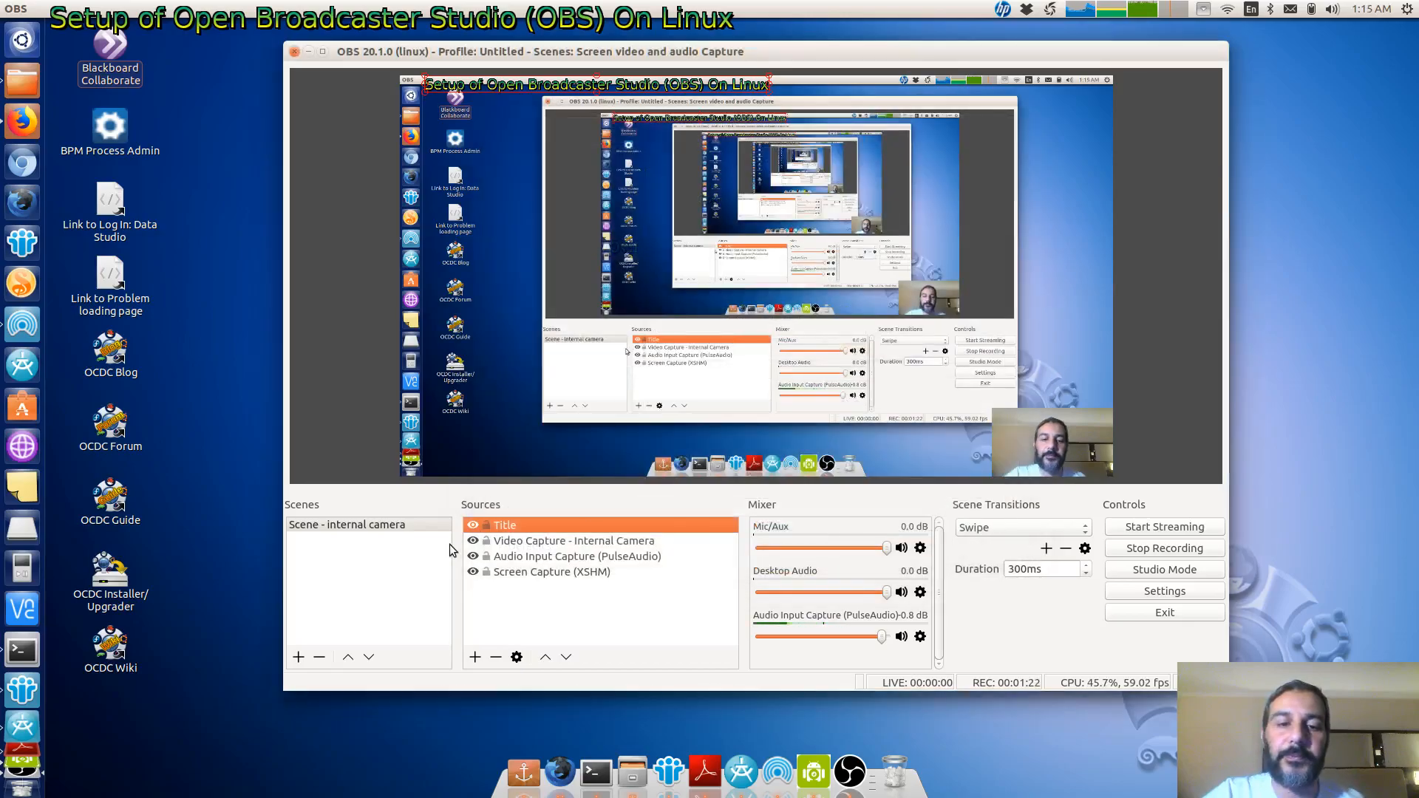
pyautogui.click(521, 544)
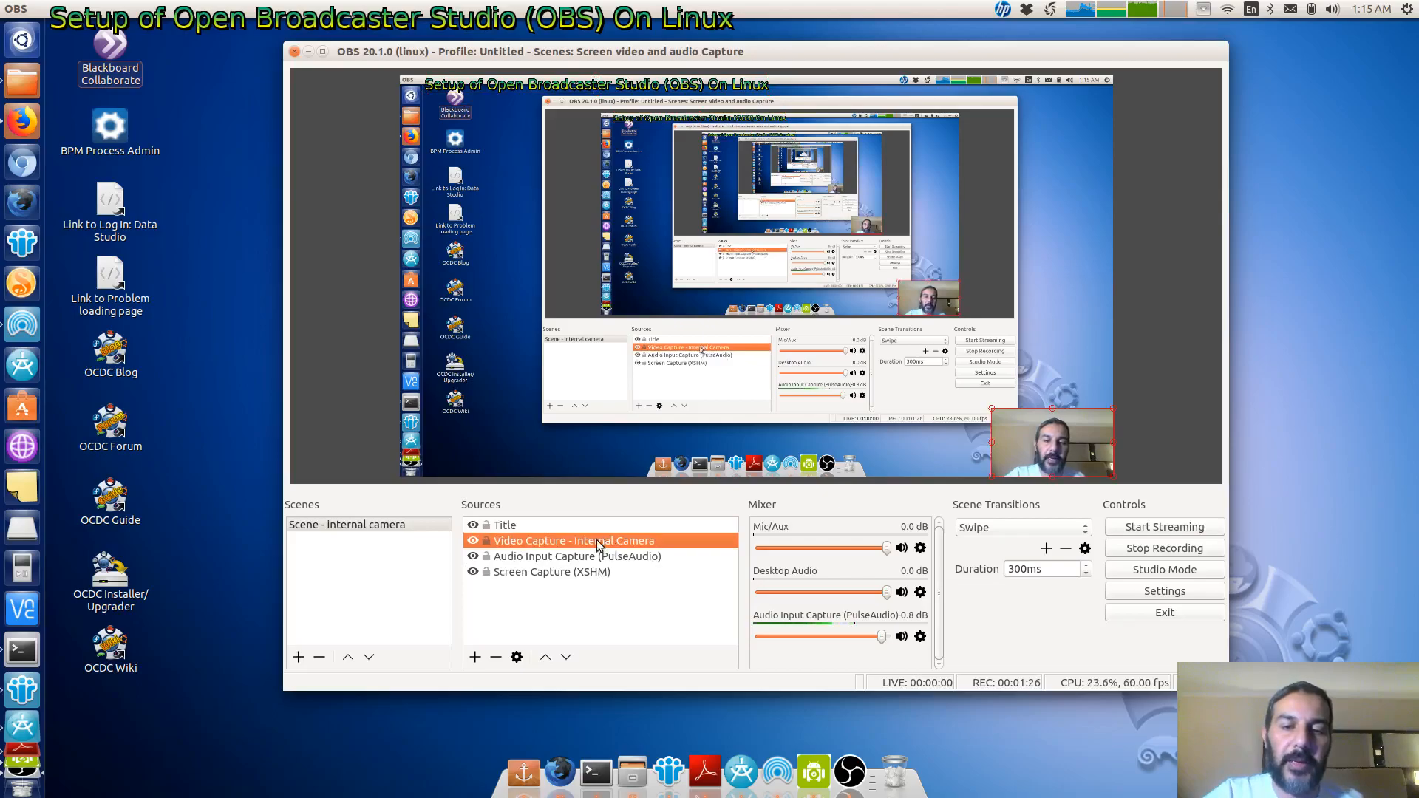
pyautogui.click(474, 657)
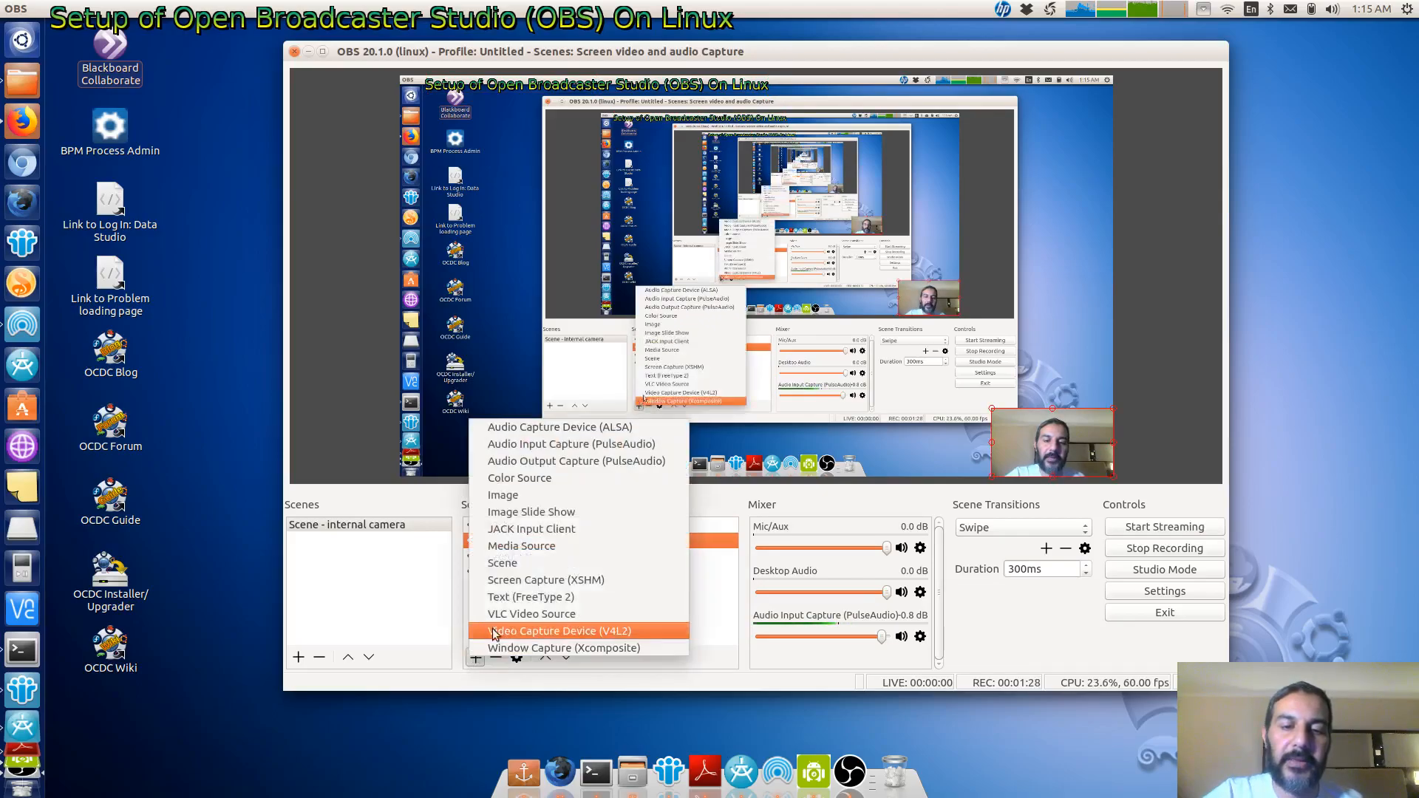
pyautogui.click(543, 633)
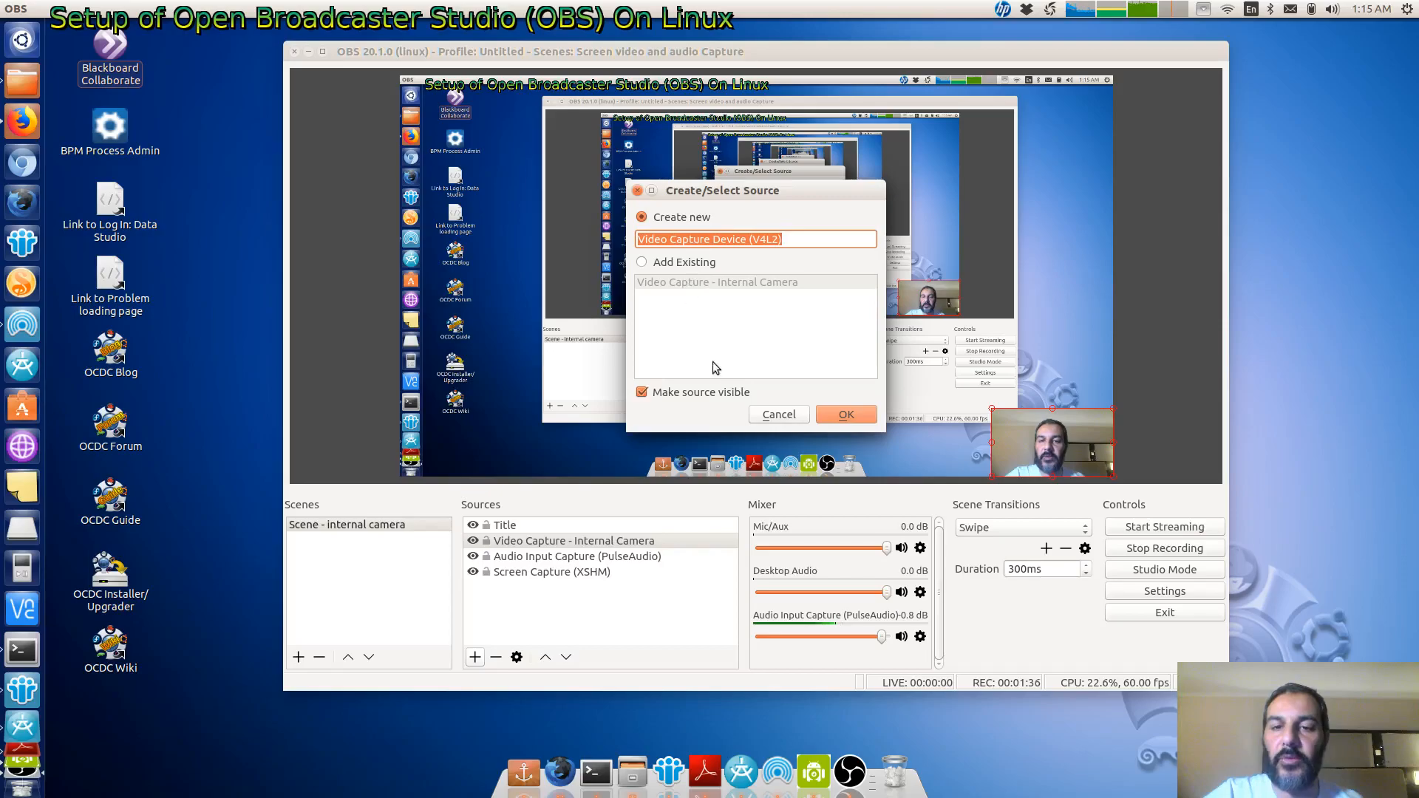
pyautogui.click(775, 416)
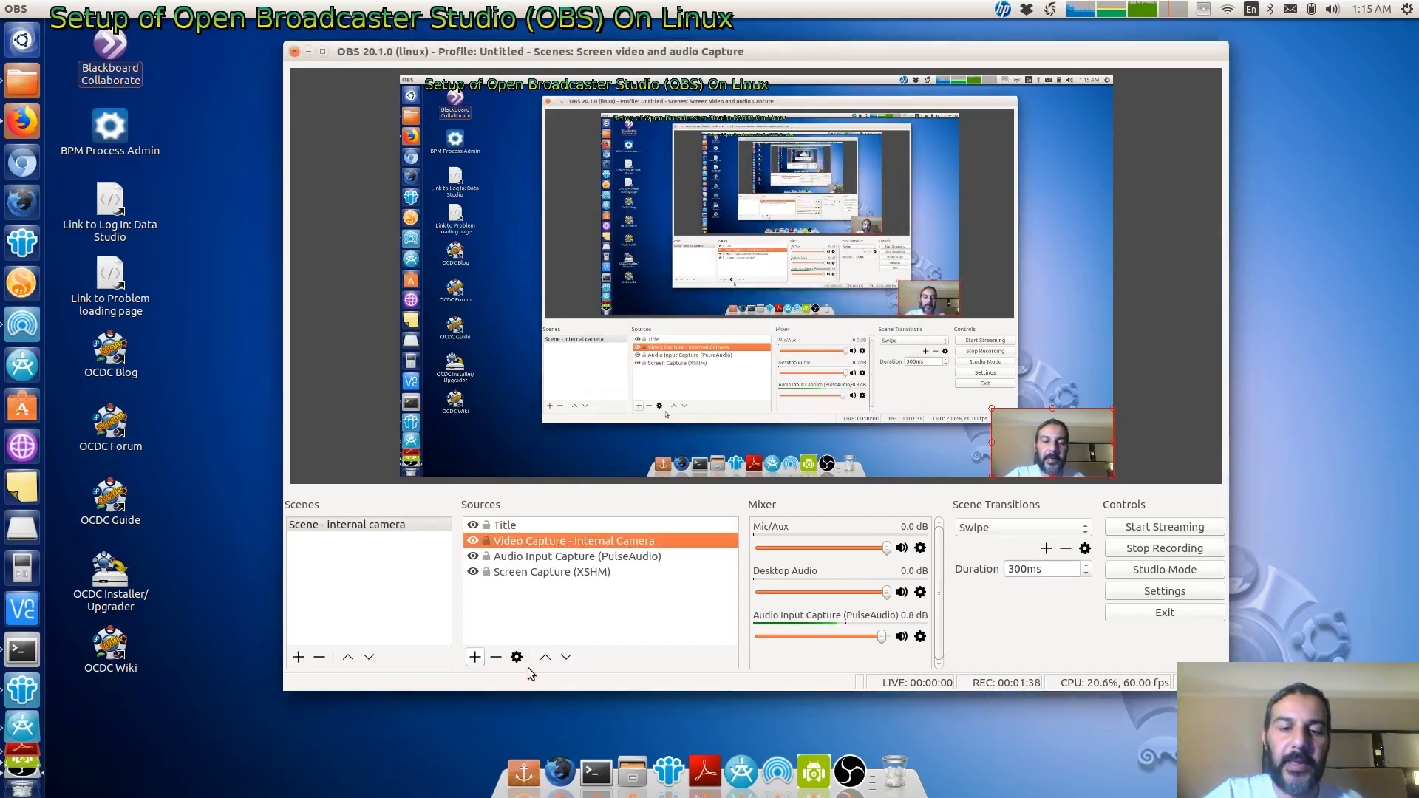
# - Set the internal camera video capture's frame rate to 30.00 in its properties and confirm
pyautogui.click(516, 657)
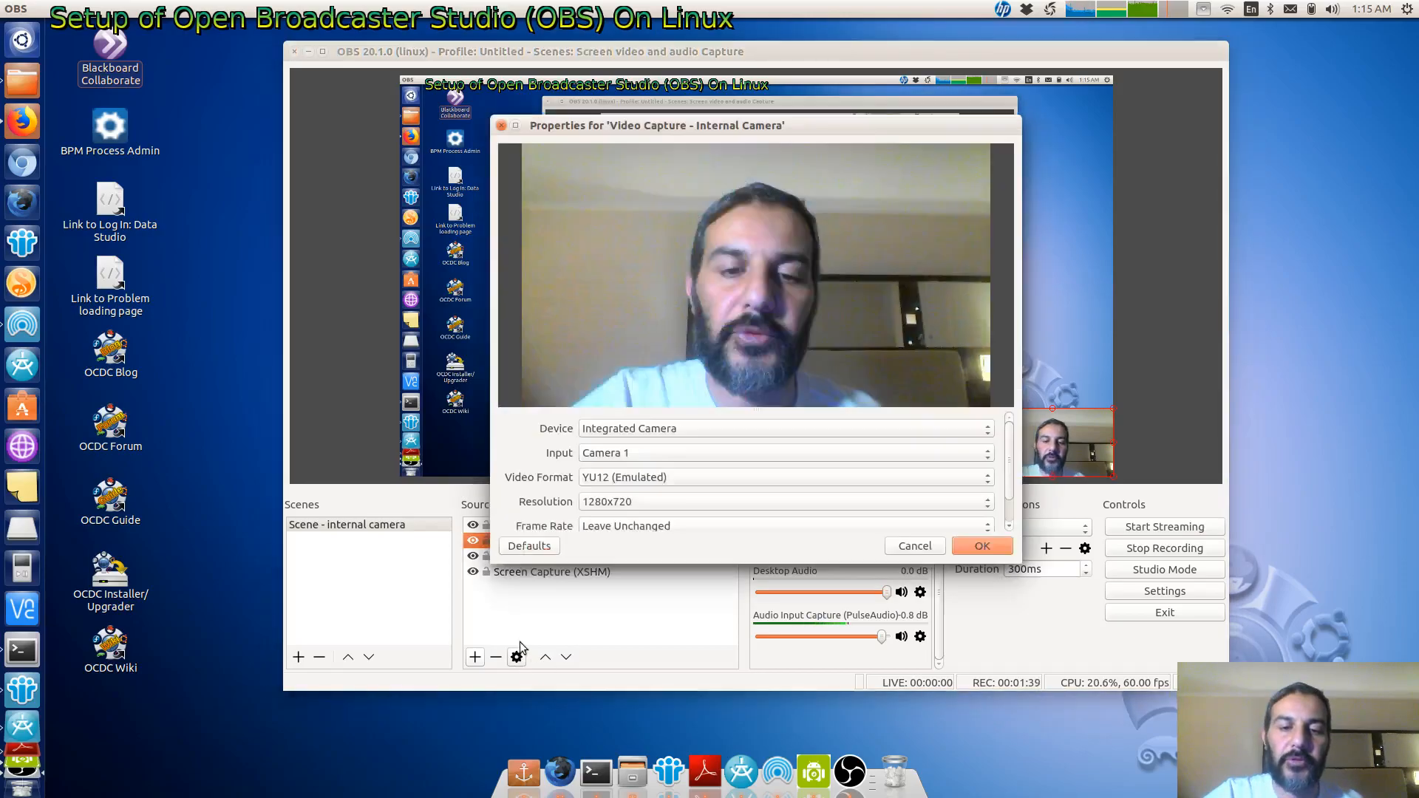
pyautogui.click(620, 430)
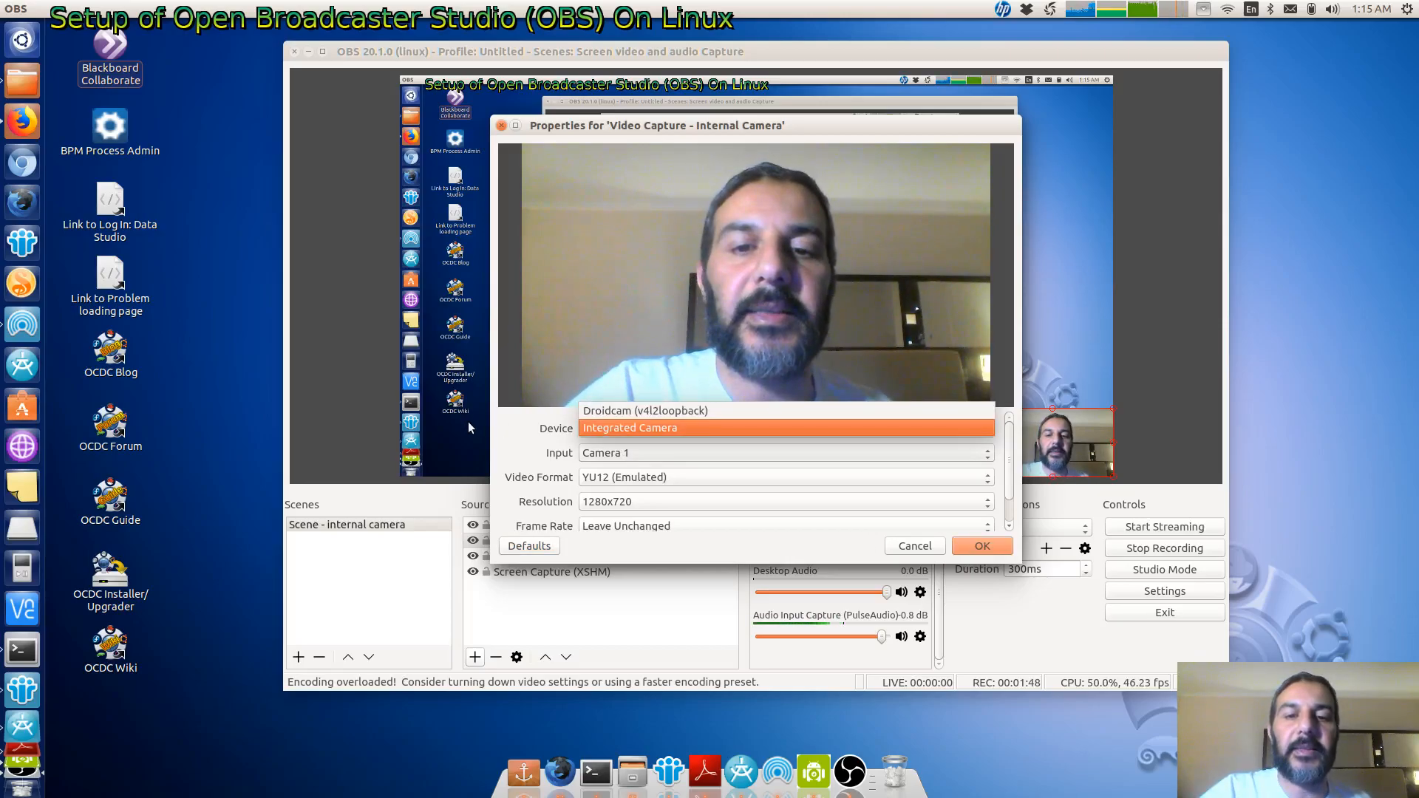
pyautogui.click(500, 433)
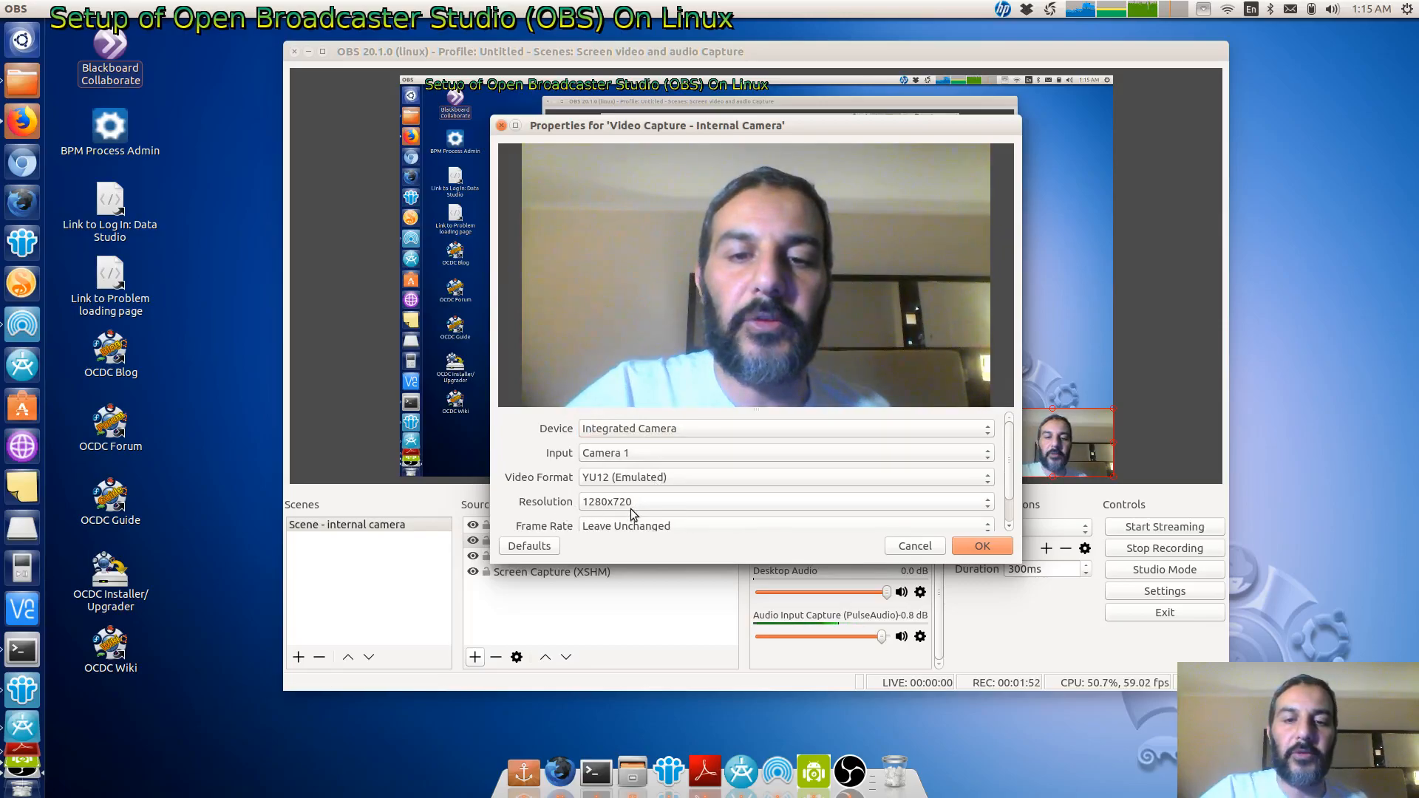
pyautogui.click(605, 529)
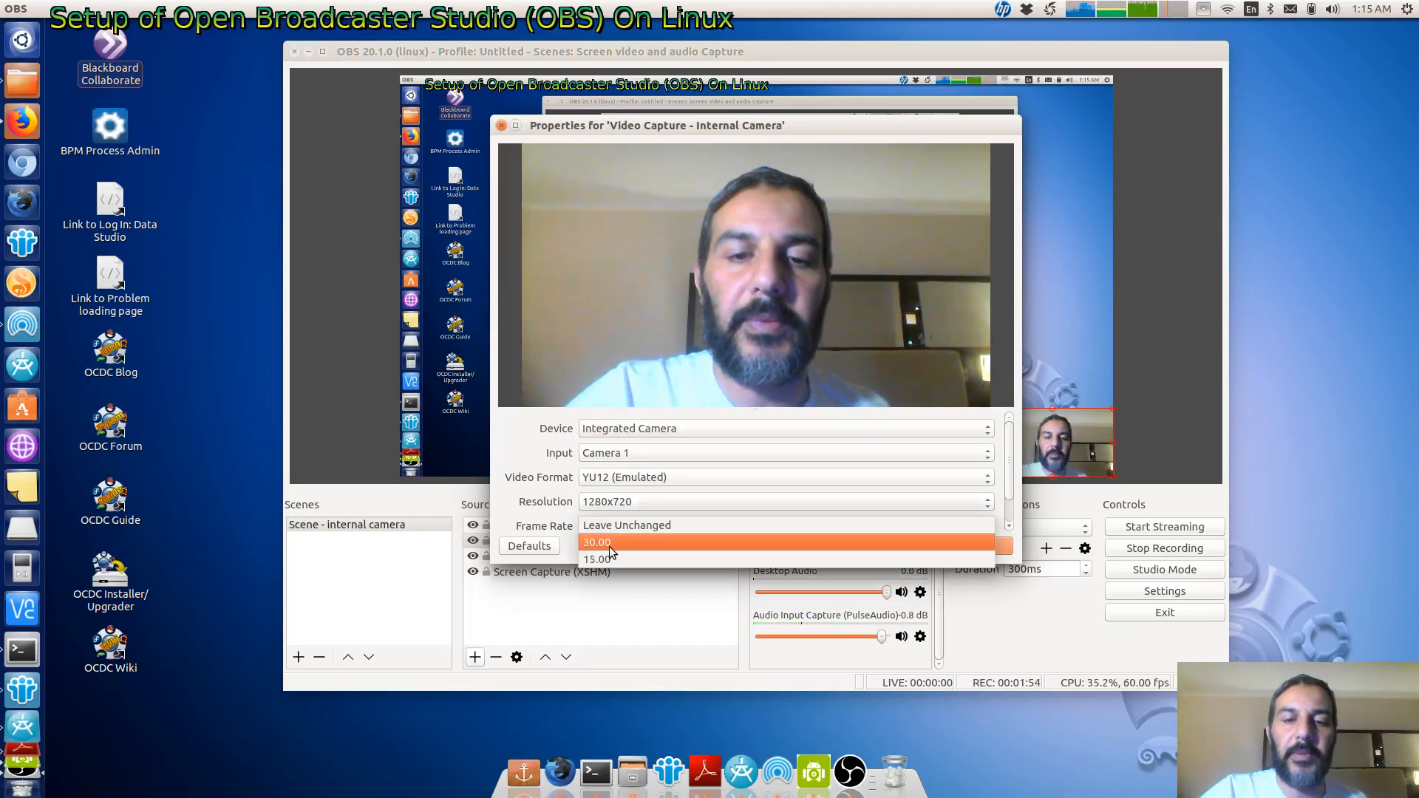
pyautogui.click(608, 542)
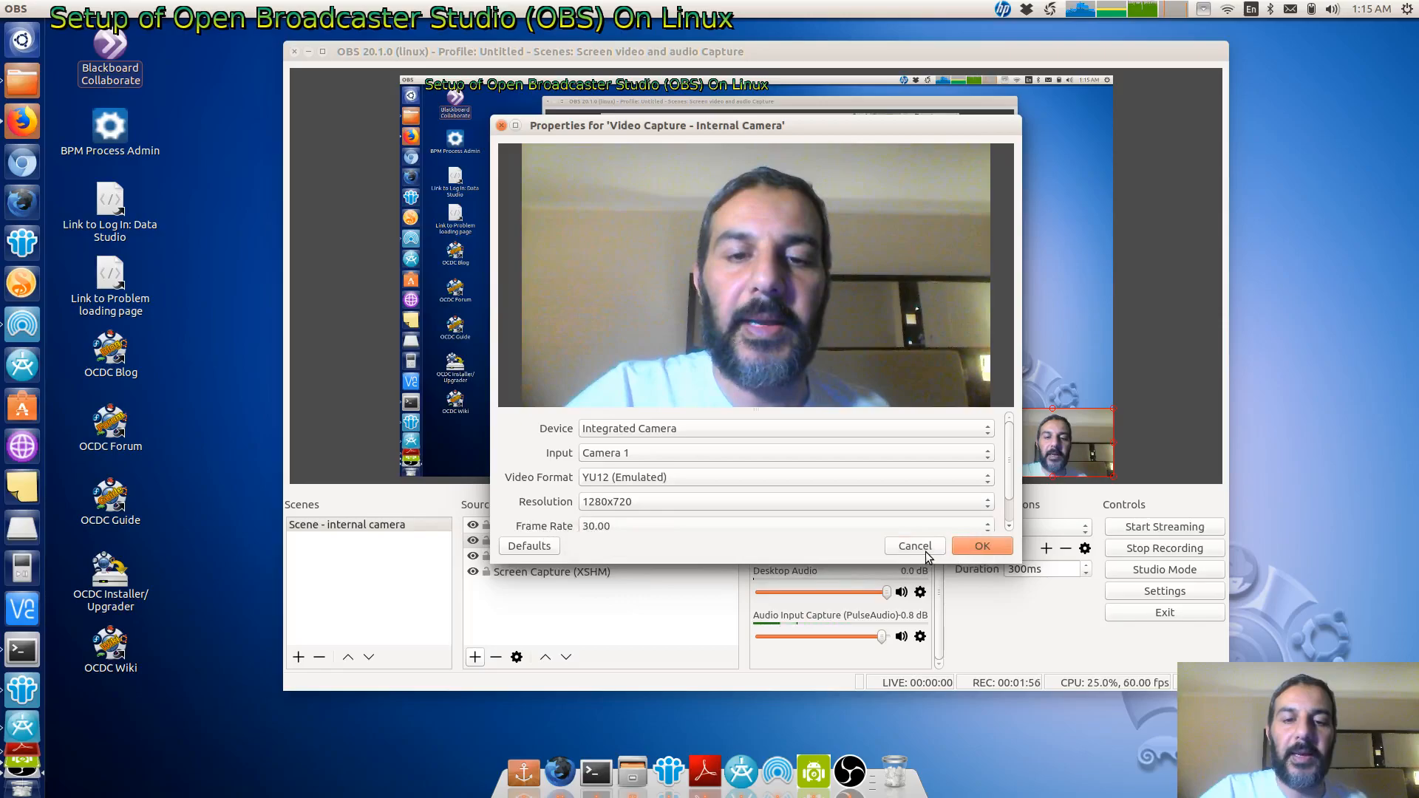
pyautogui.click(982, 546)
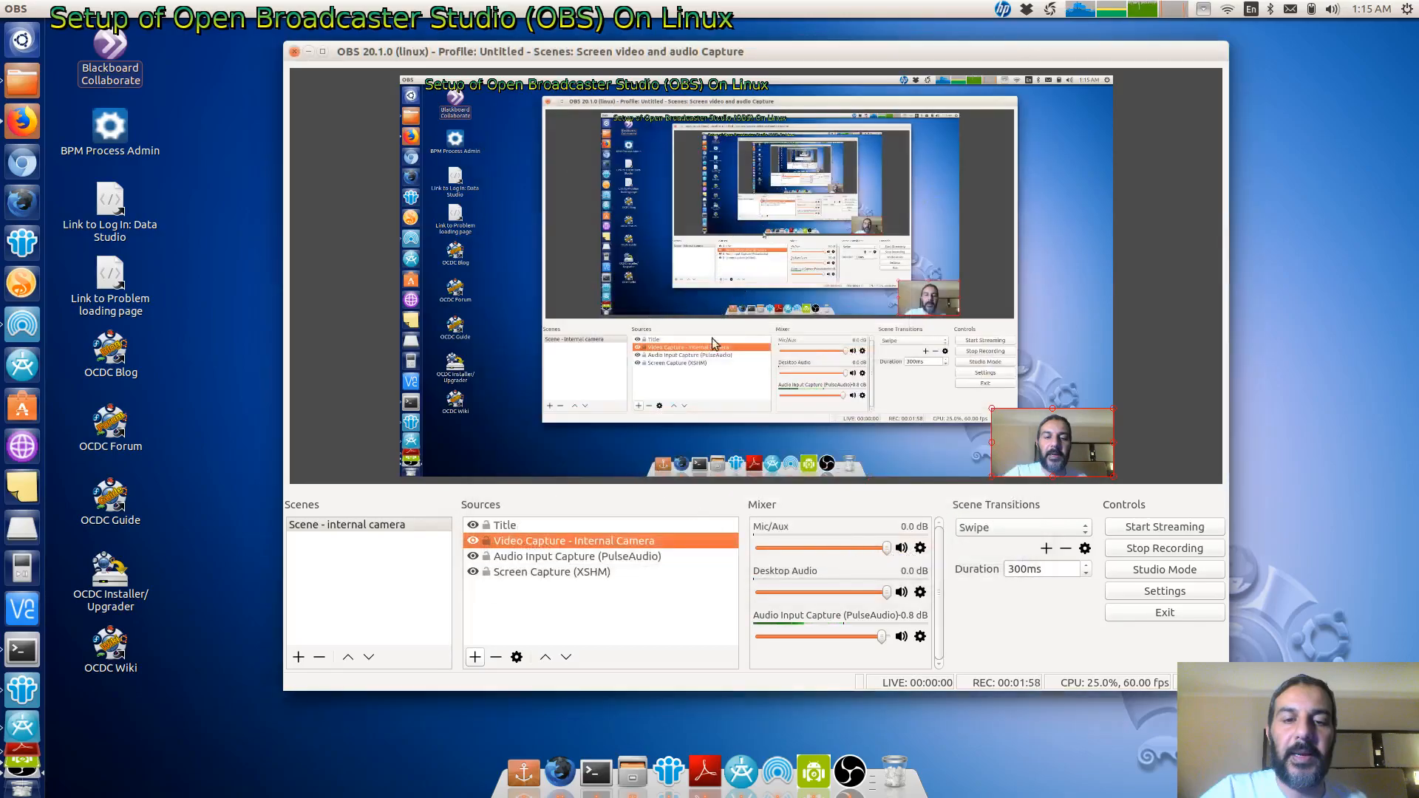
# - Review the Audio Input Capture (PulseAudio) device options in its properties, then cancel without changes
pyautogui.click(526, 557)
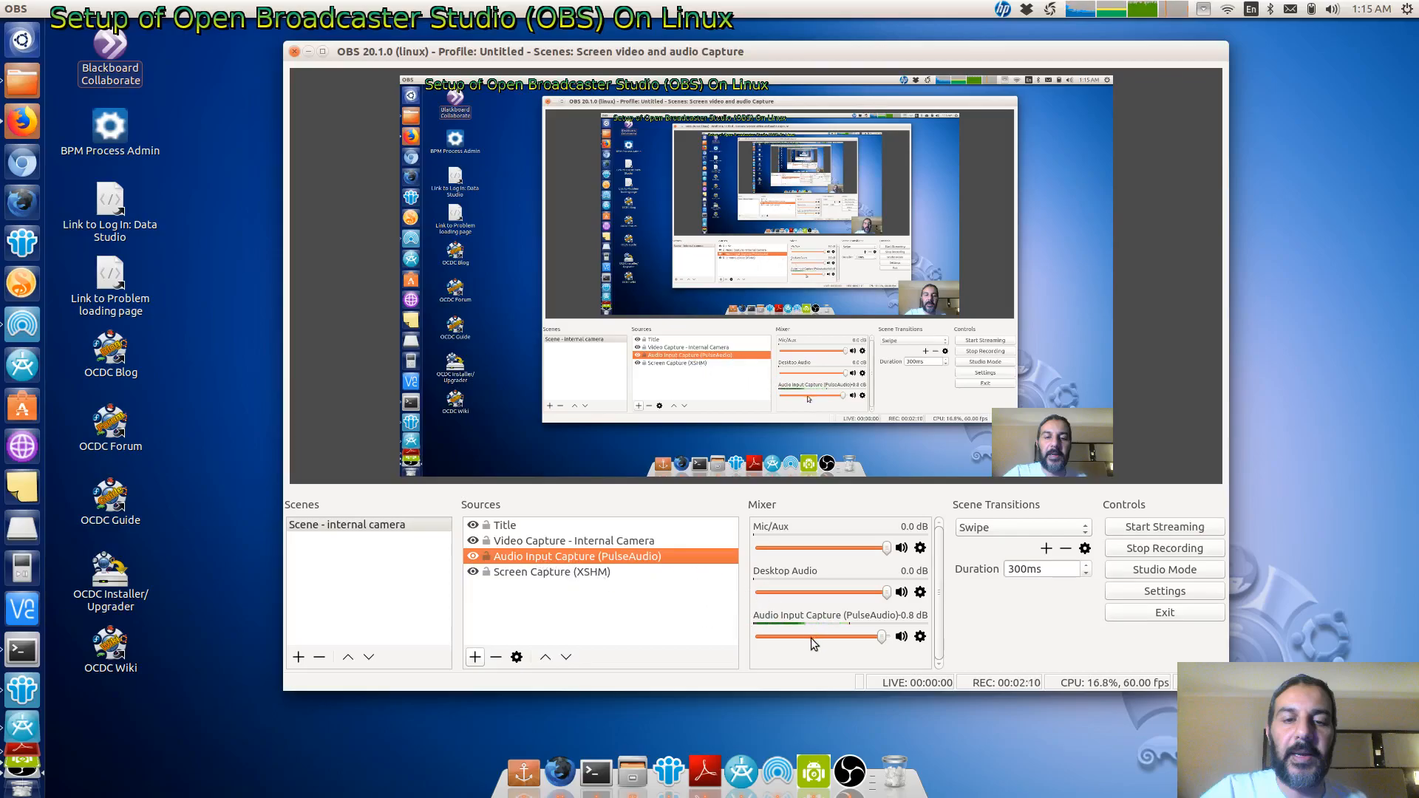
pyautogui.click(475, 656)
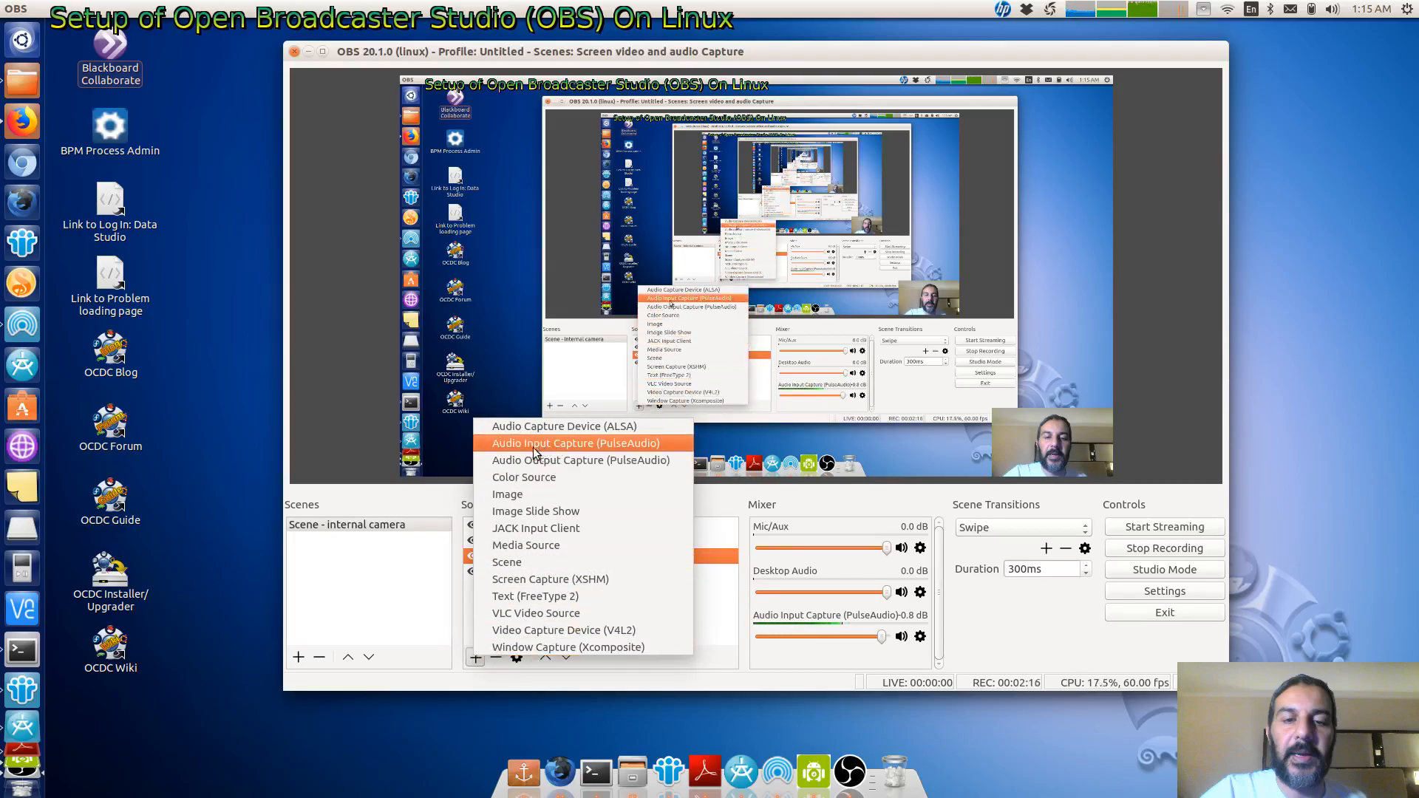
pyautogui.click(720, 613)
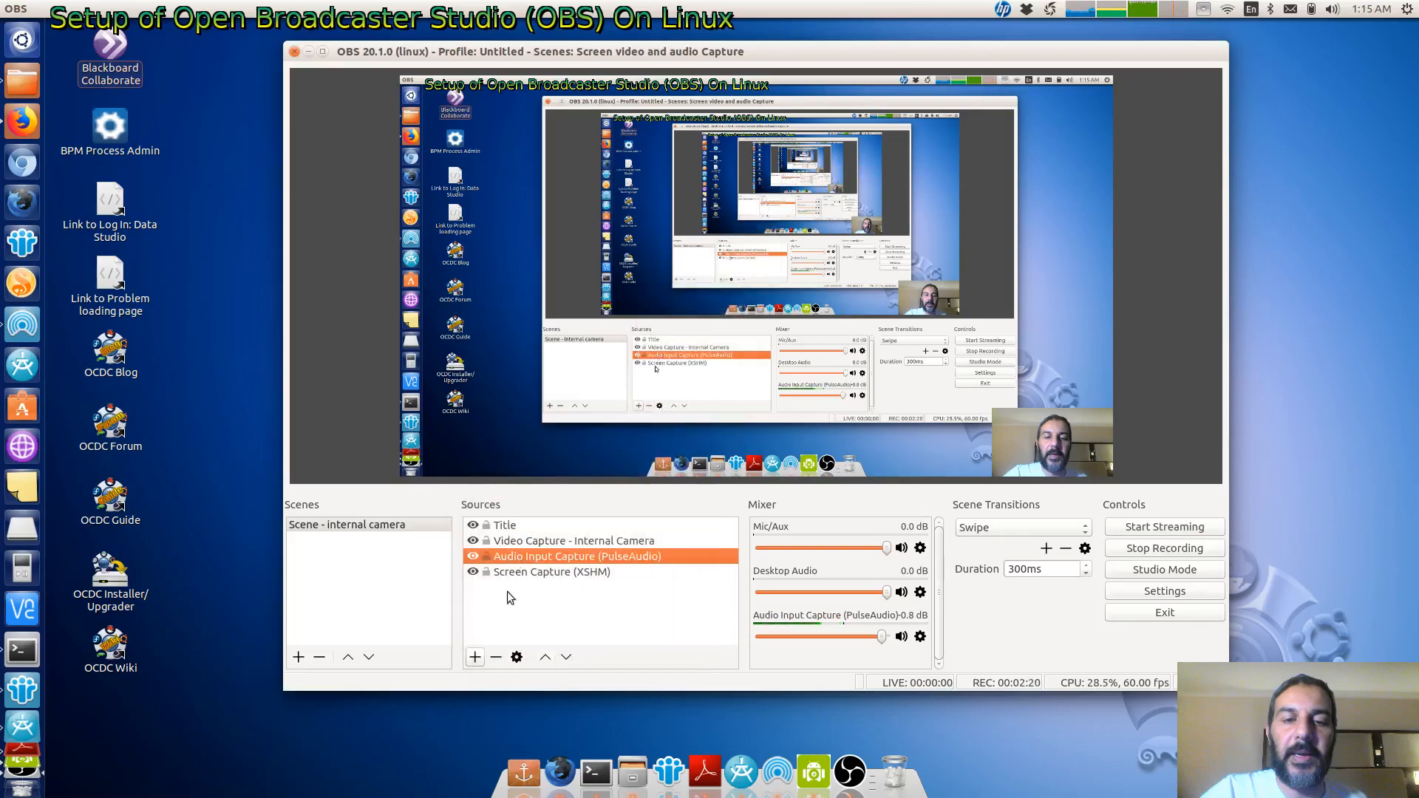
pyautogui.click(516, 657)
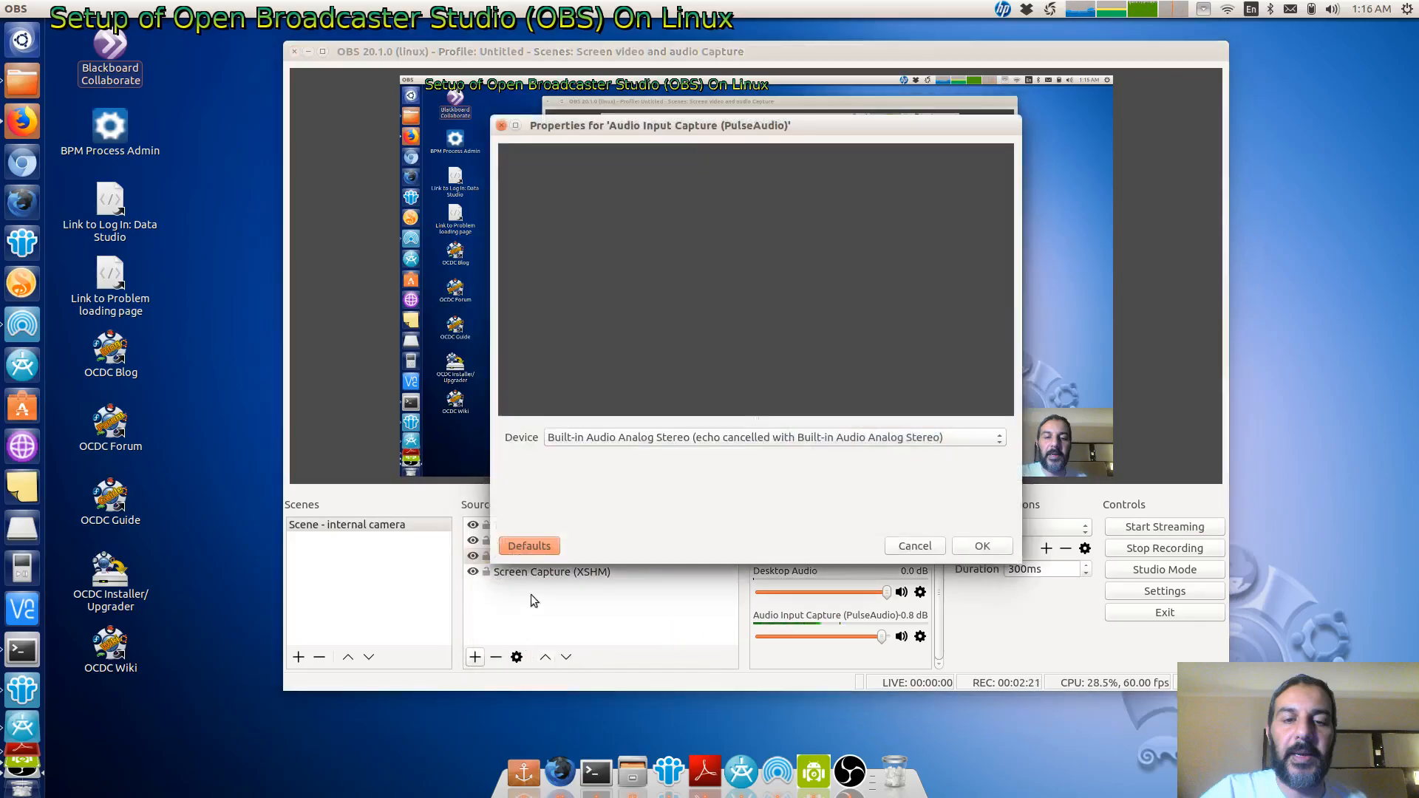
pyautogui.click(623, 440)
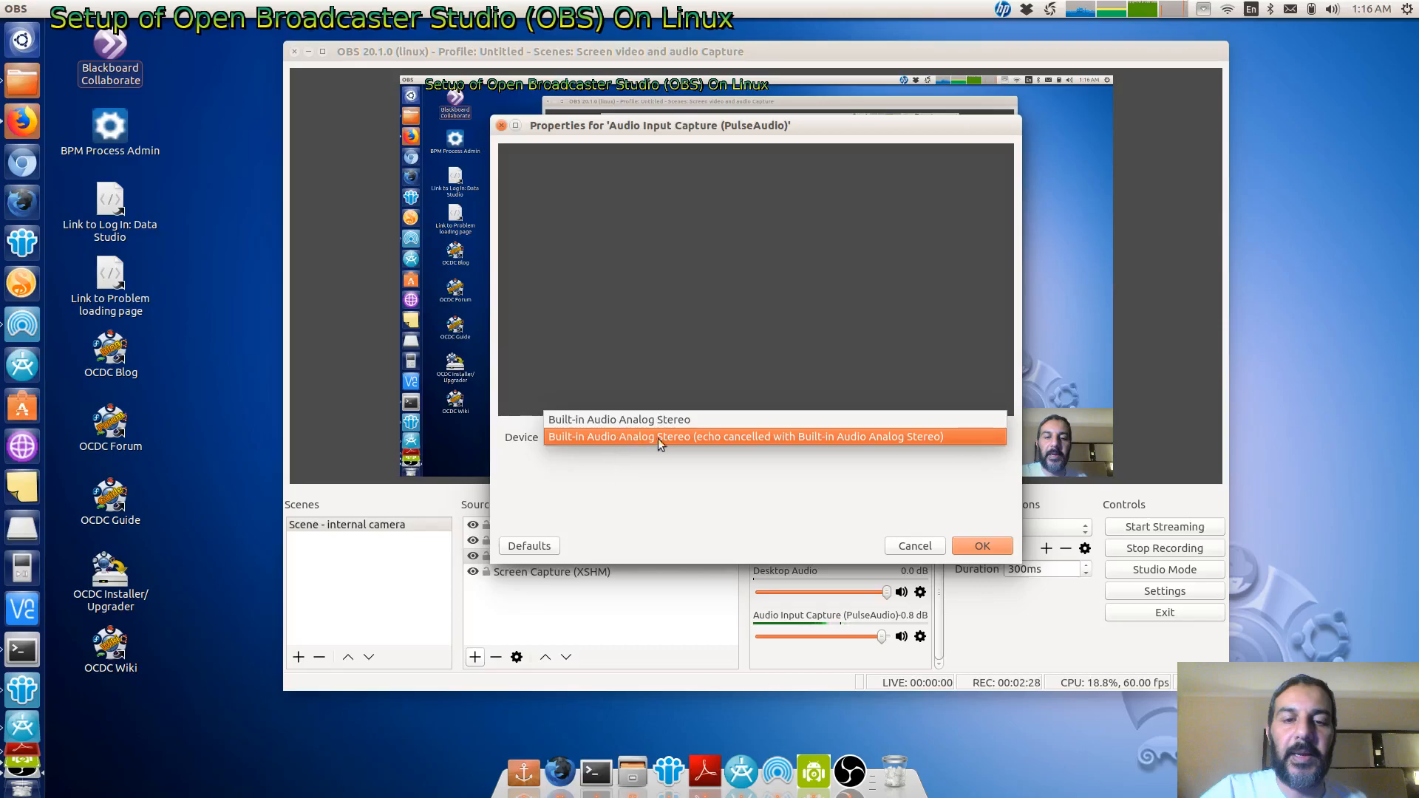
pyautogui.click(725, 473)
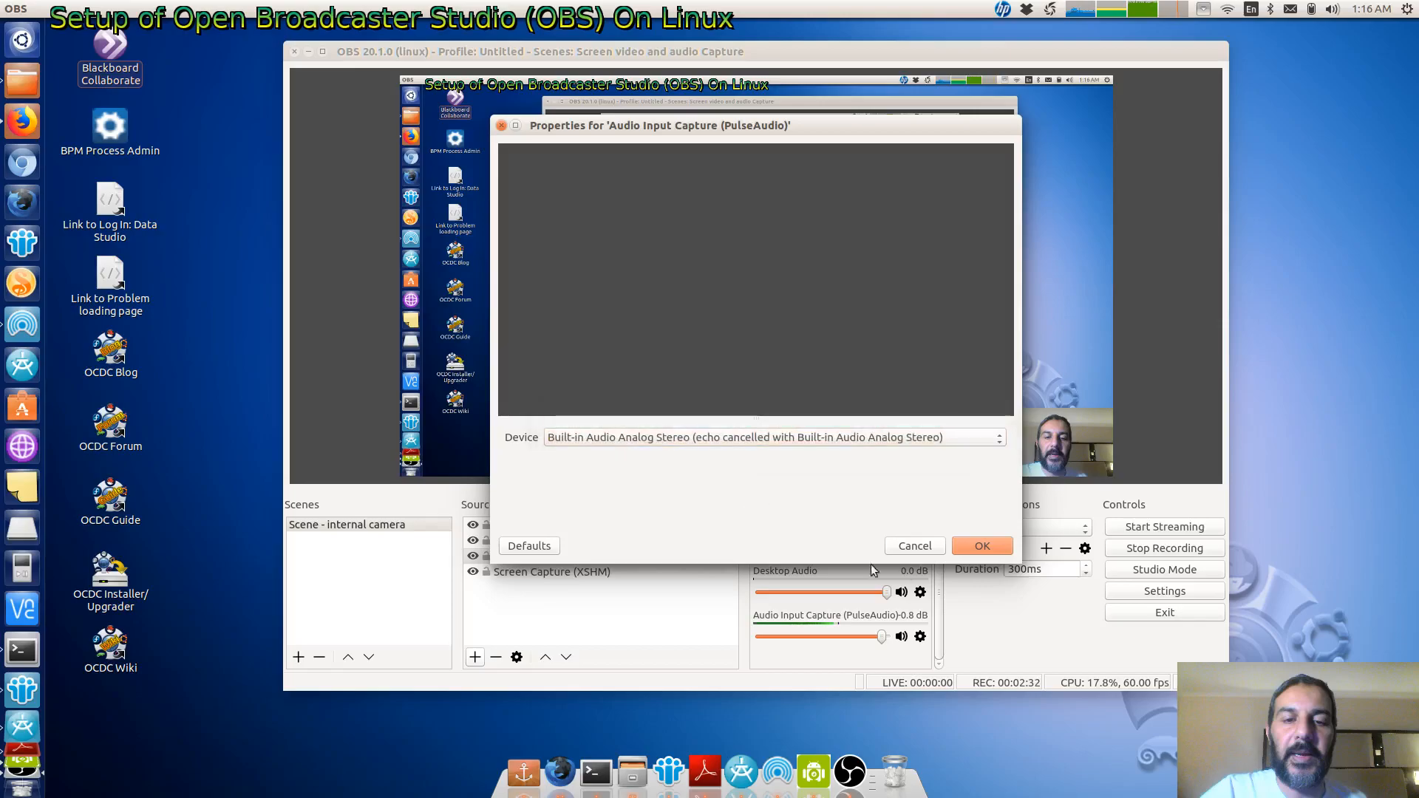
pyautogui.click(913, 547)
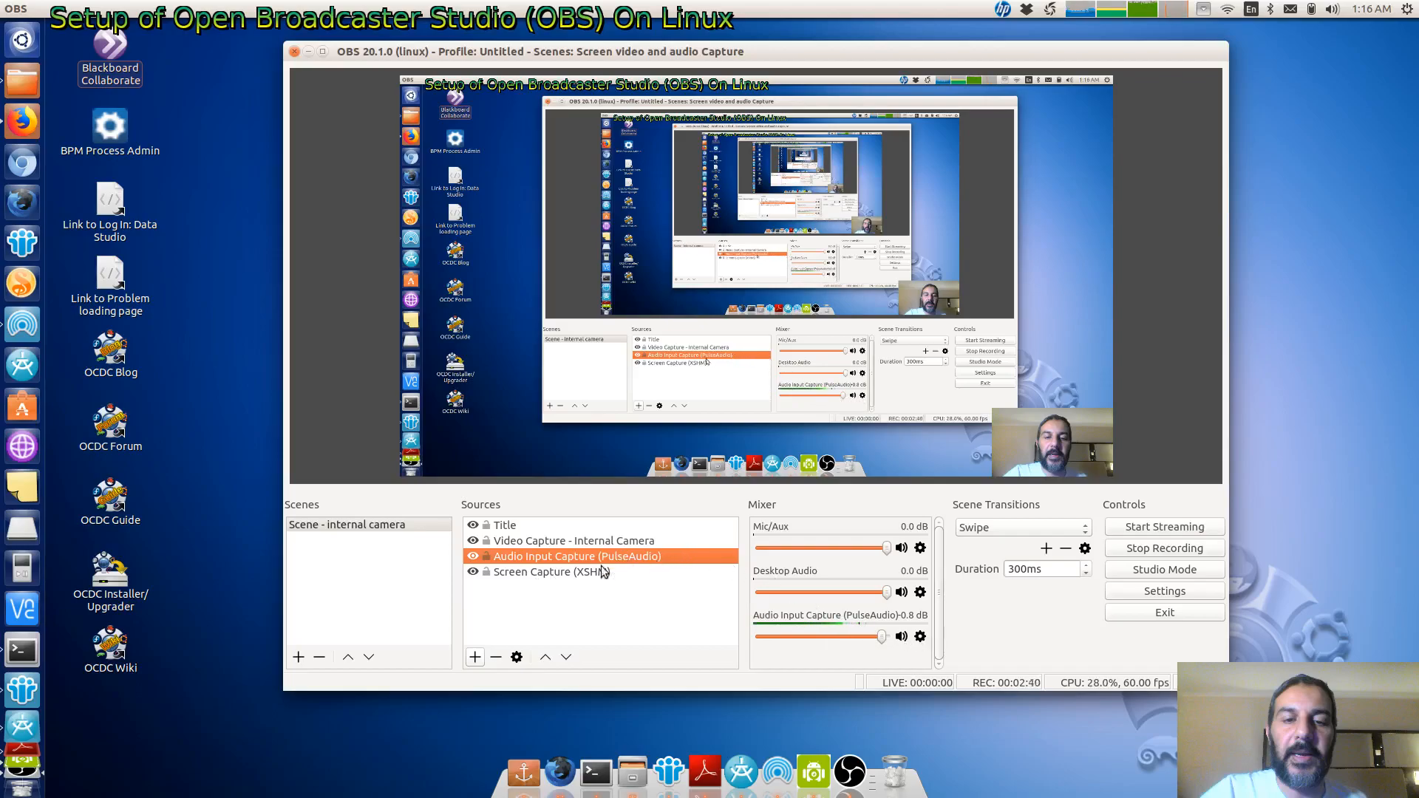
# - Open the audio input capture's properties from the mixer and cancel them
pyautogui.click(920, 637)
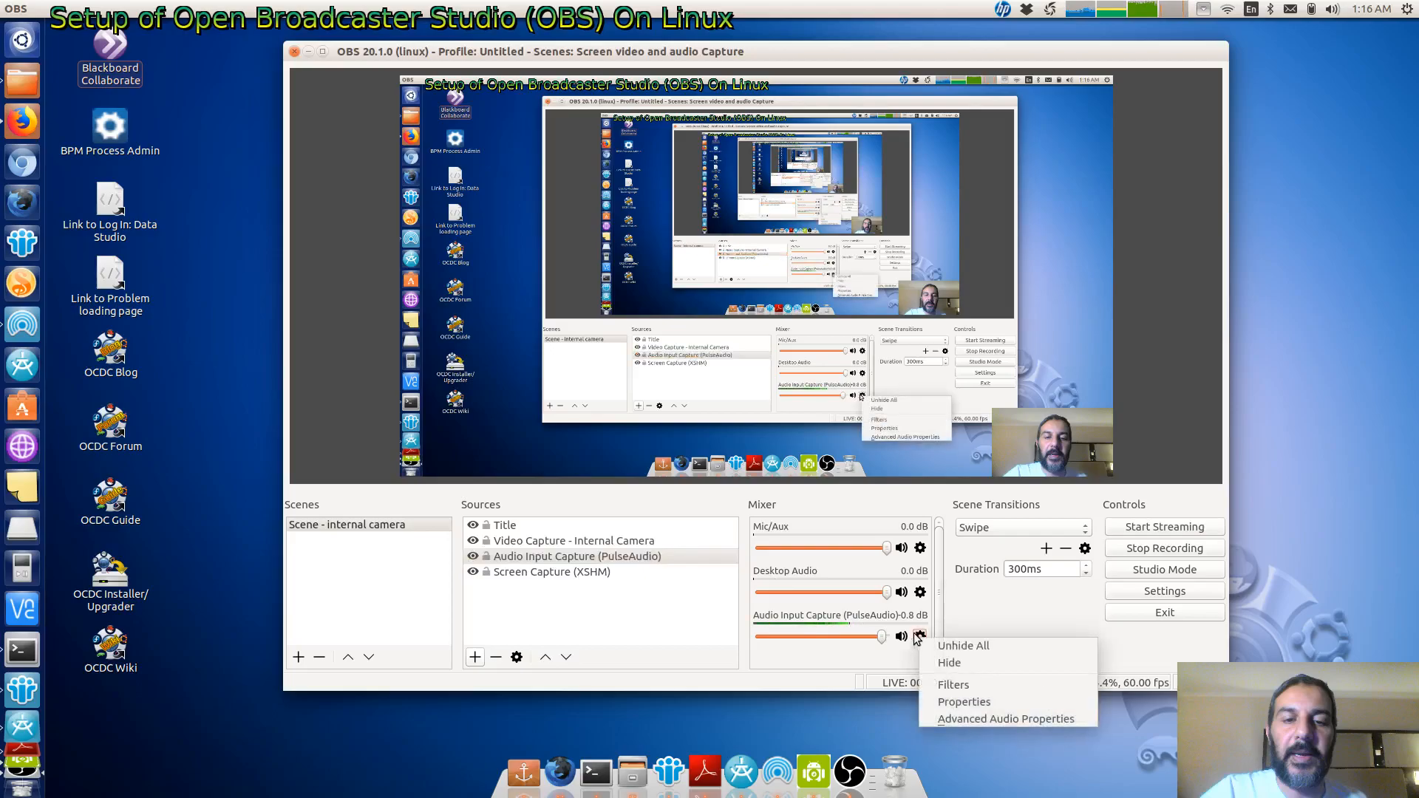
pyautogui.click(954, 702)
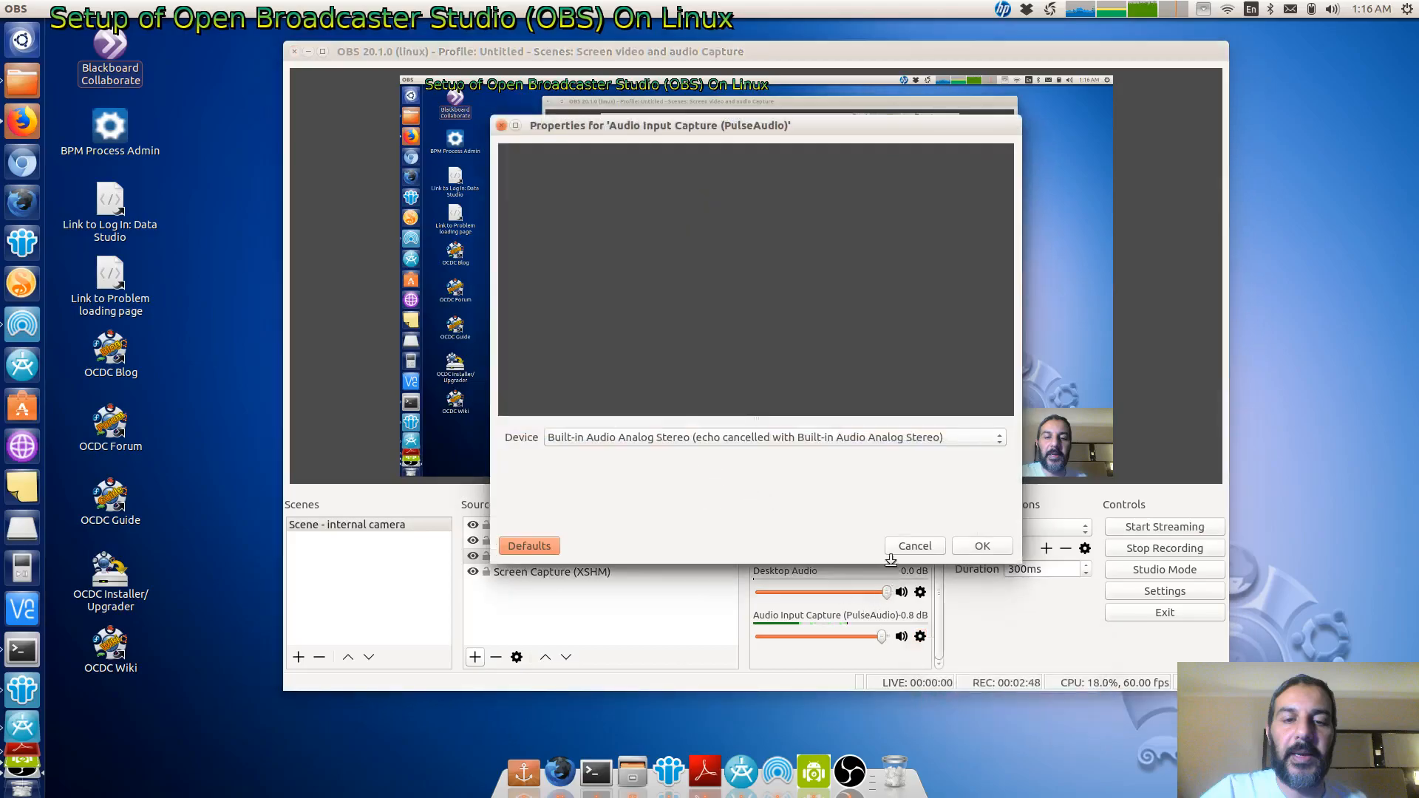
pyautogui.click(912, 547)
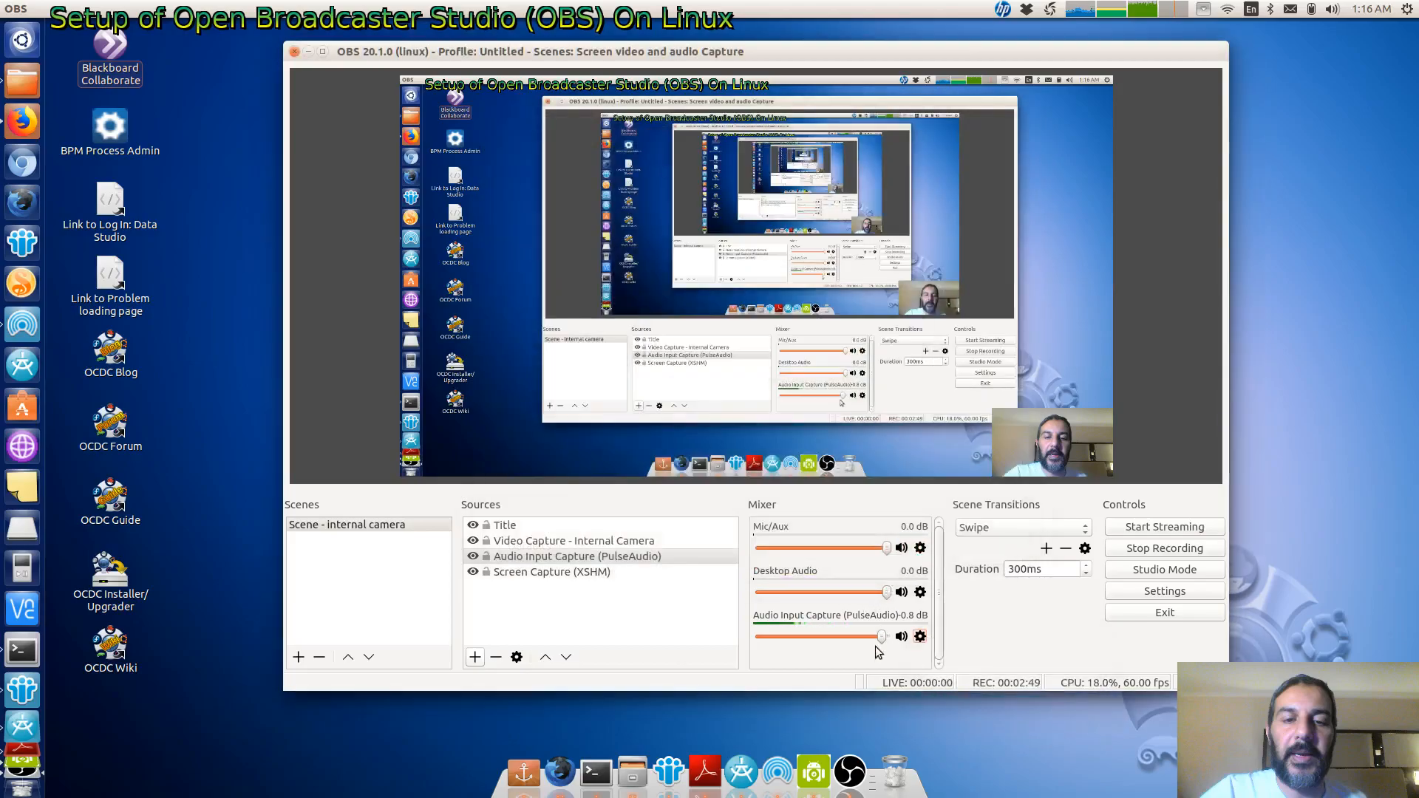
# - Review the Gain, Noise Gate and Noise Suppression filters on the audio input capture, then close the filters
pyautogui.click(920, 636)
pyautogui.click(956, 683)
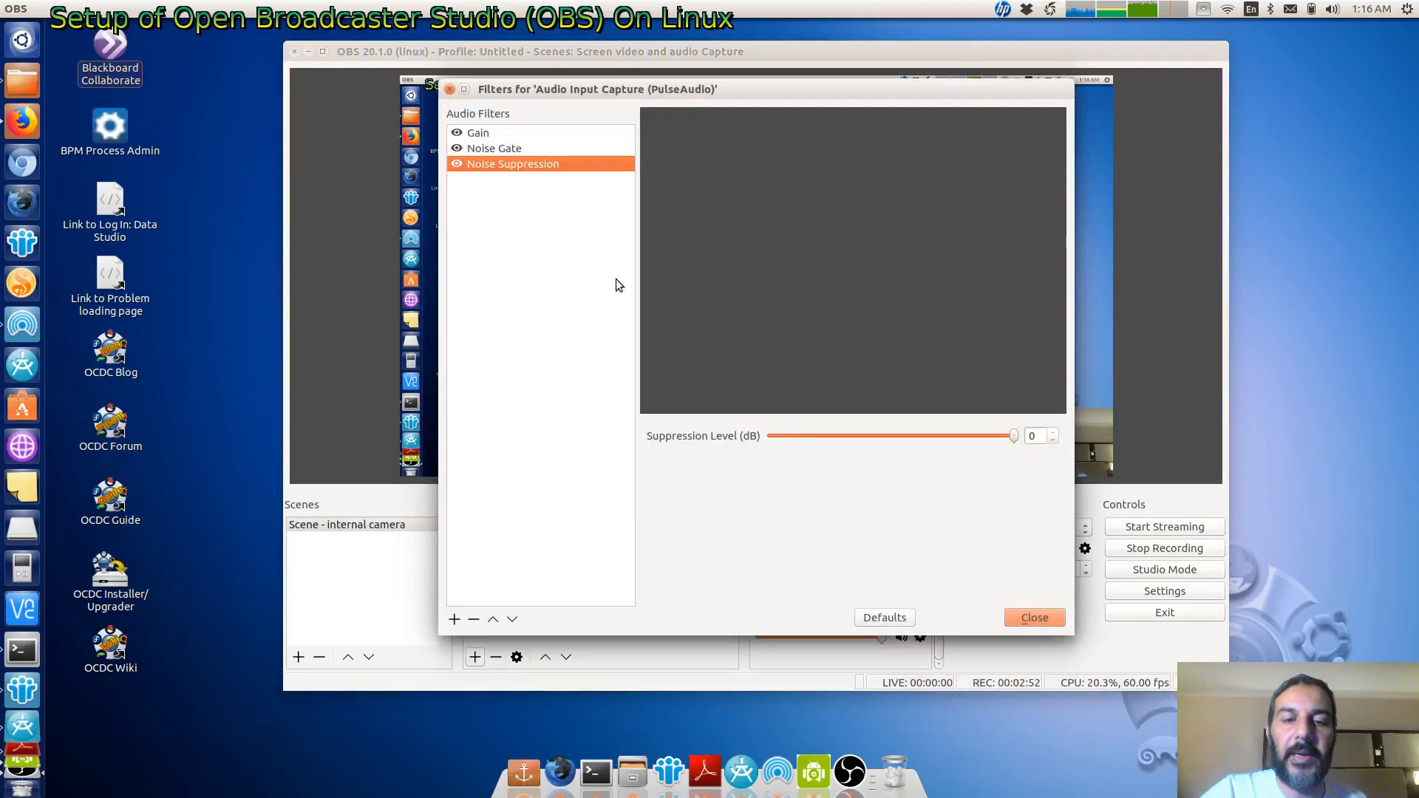
pyautogui.click(481, 135)
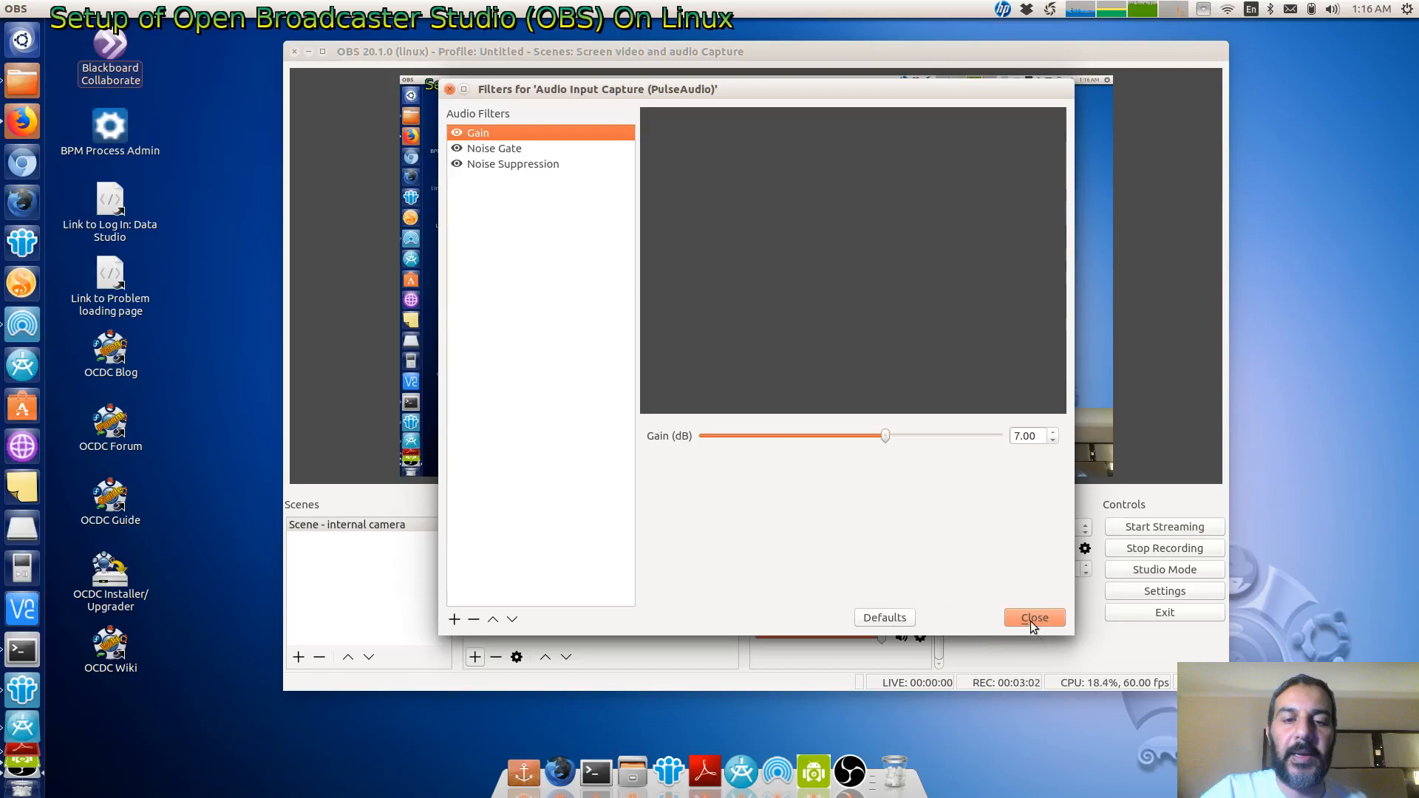
pyautogui.click(485, 149)
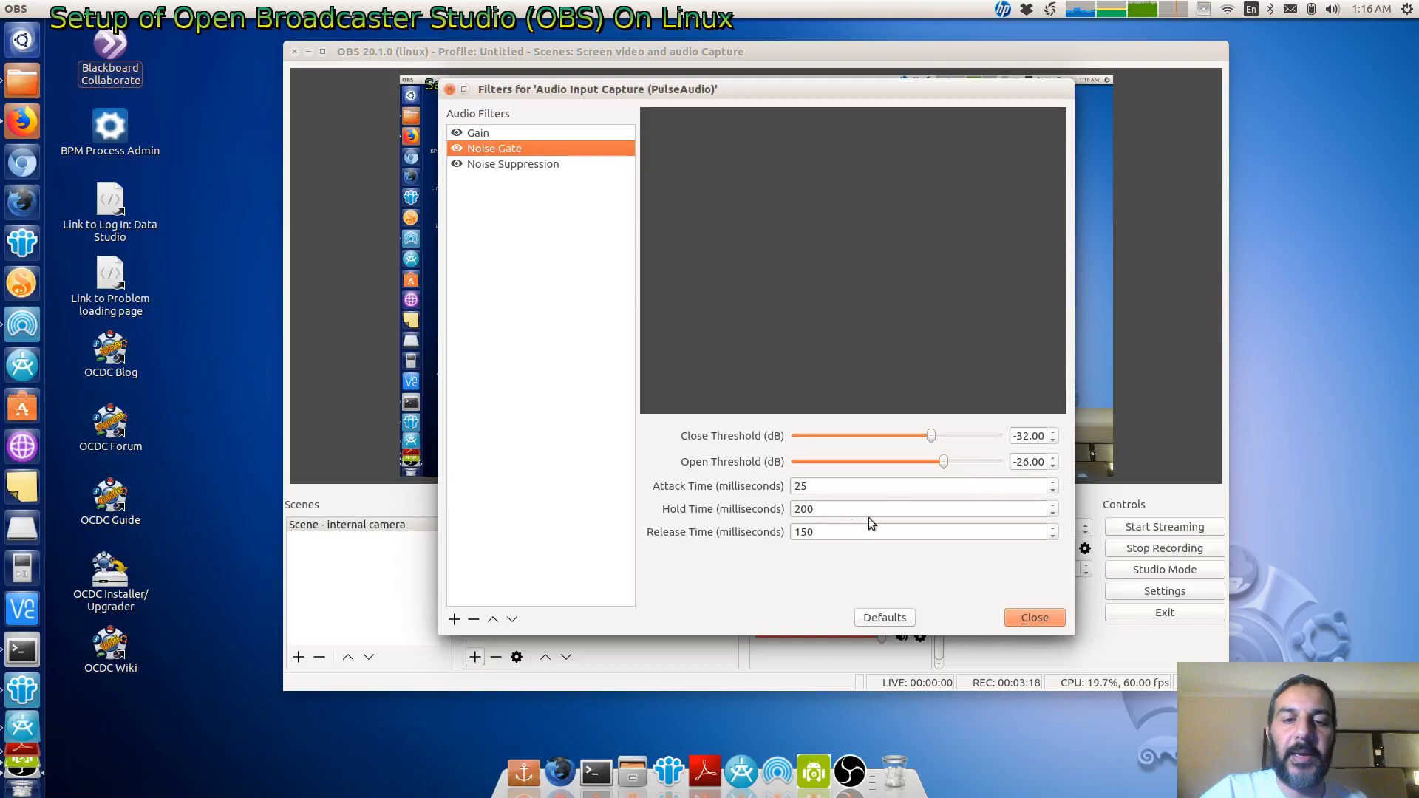
pyautogui.click(506, 166)
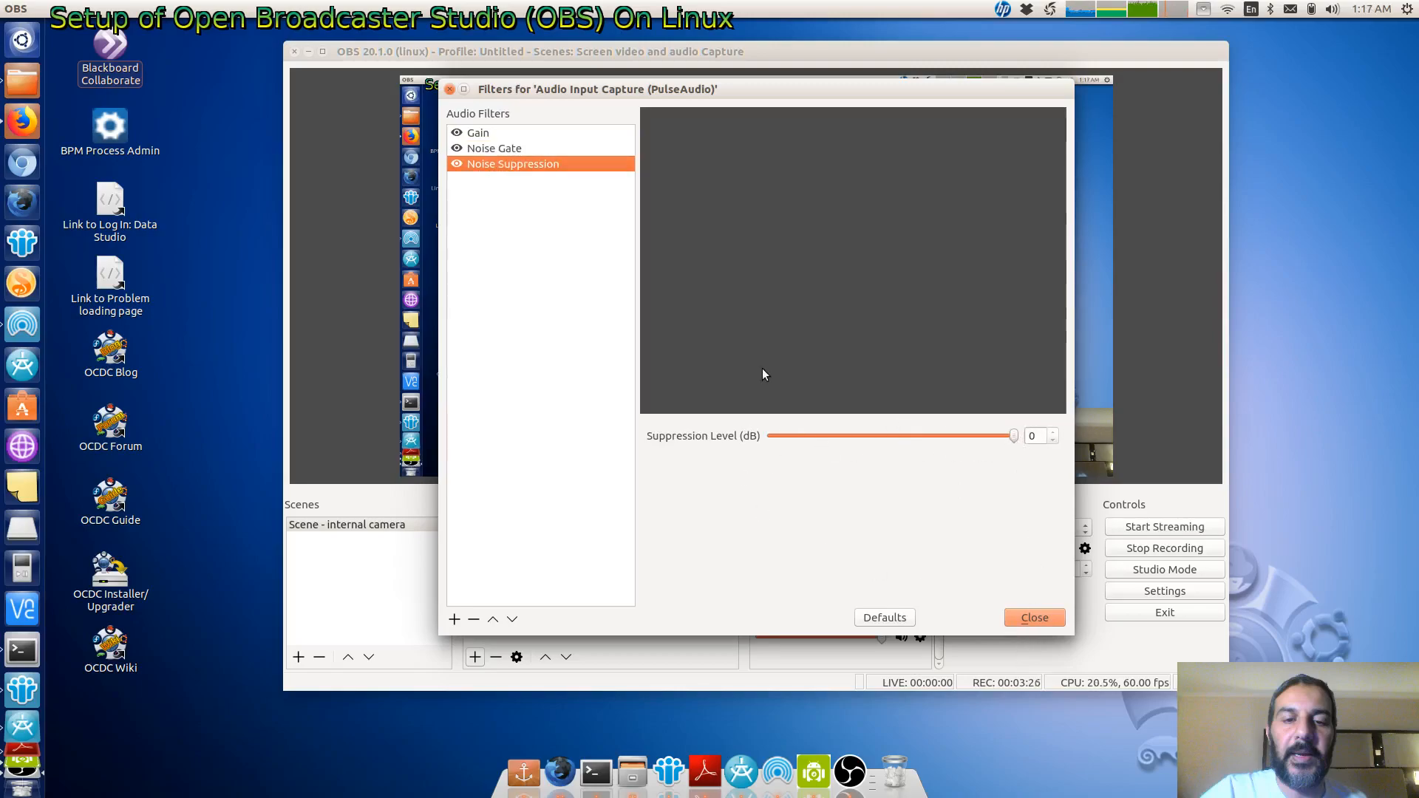
pyautogui.click(1034, 618)
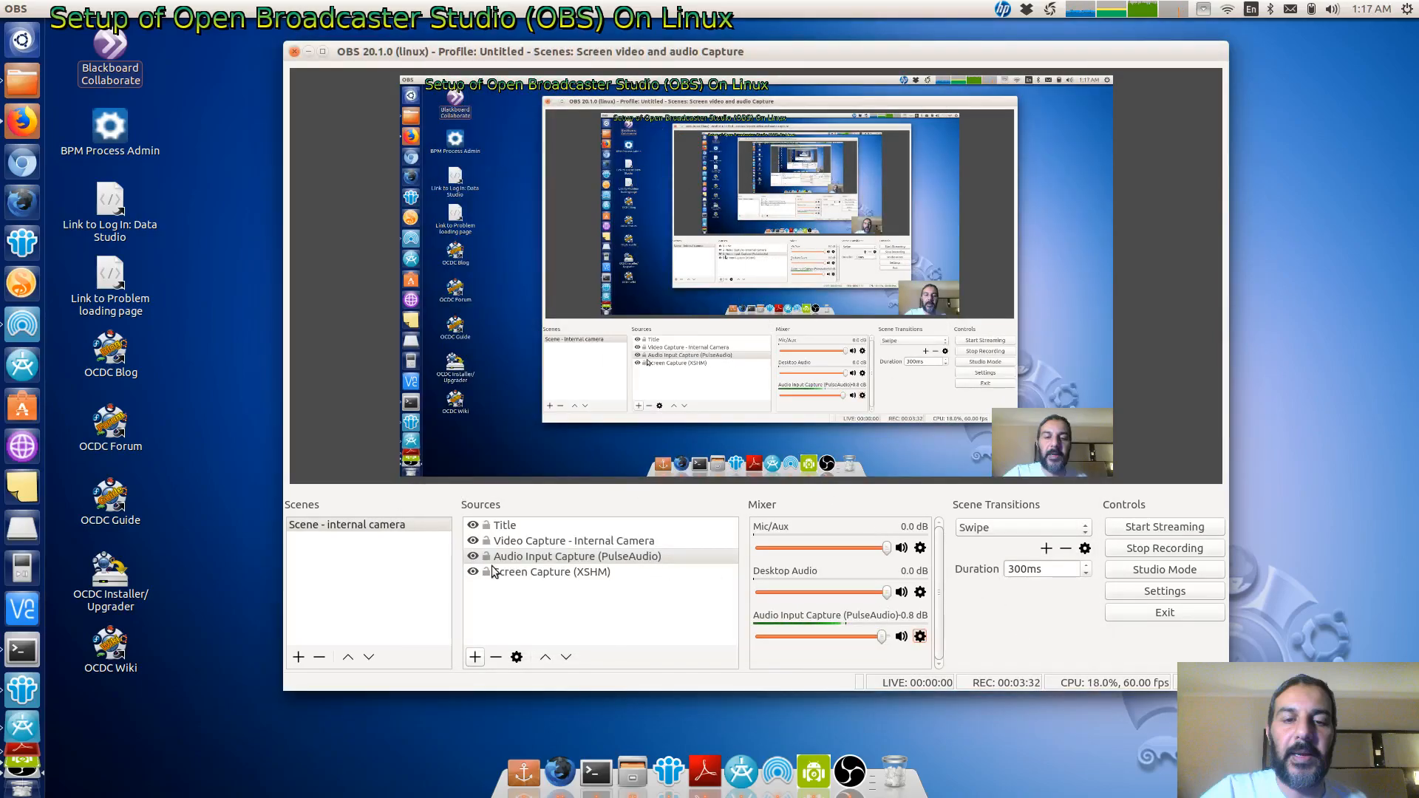
# - Try switching the internal camera capture's device to Droidcam (v4l2loopback), return it to Integrated Camera and confirm
pyautogui.click(525, 541)
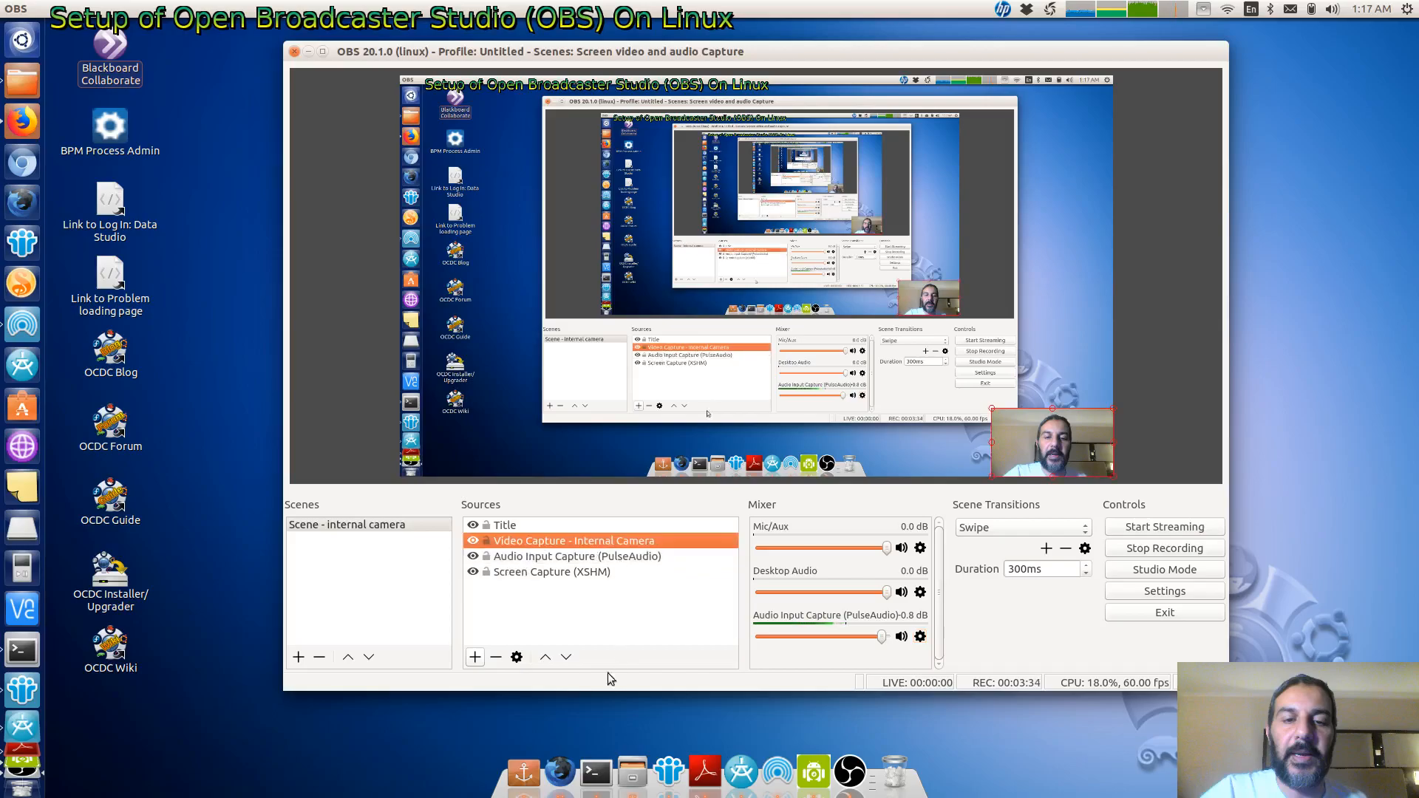
pyautogui.click(516, 657)
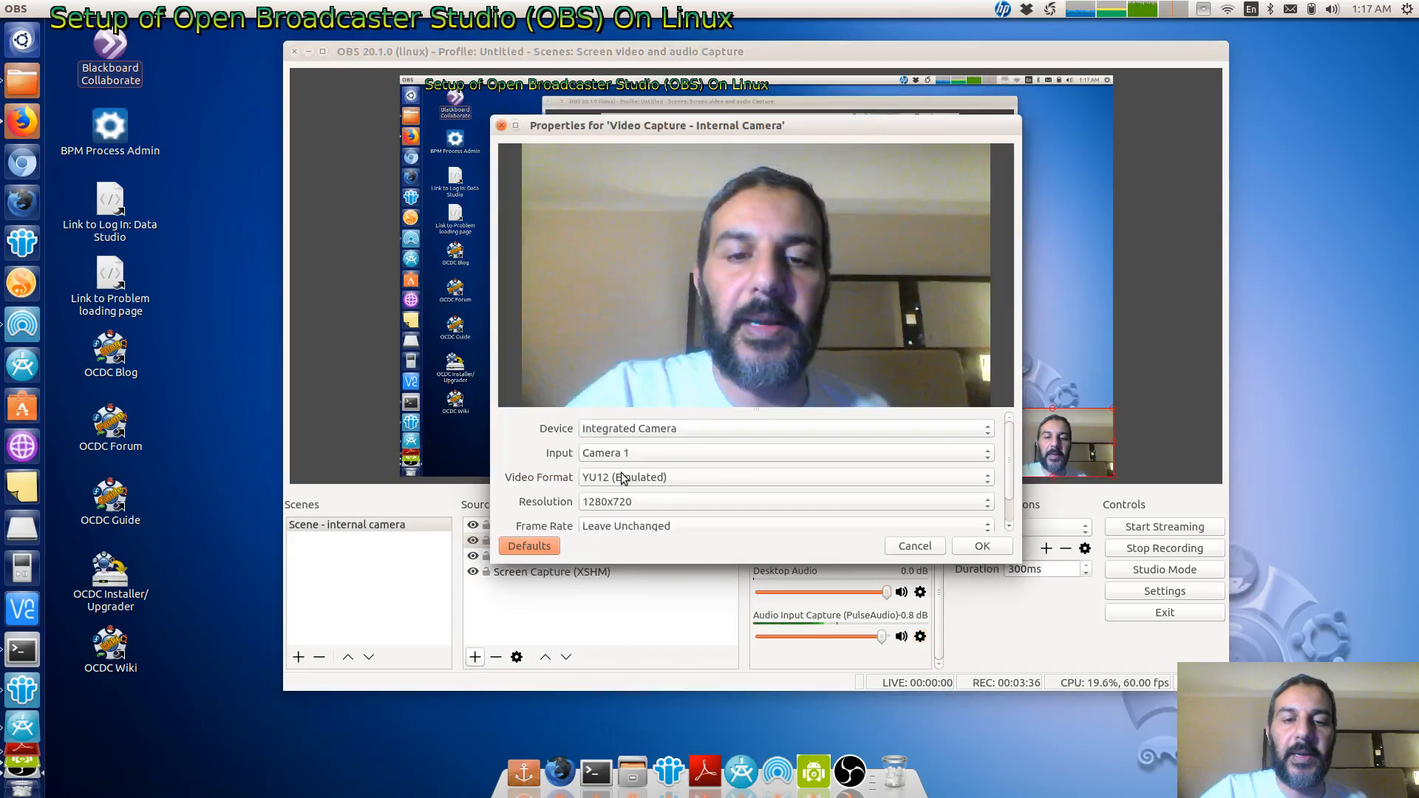
pyautogui.click(613, 428)
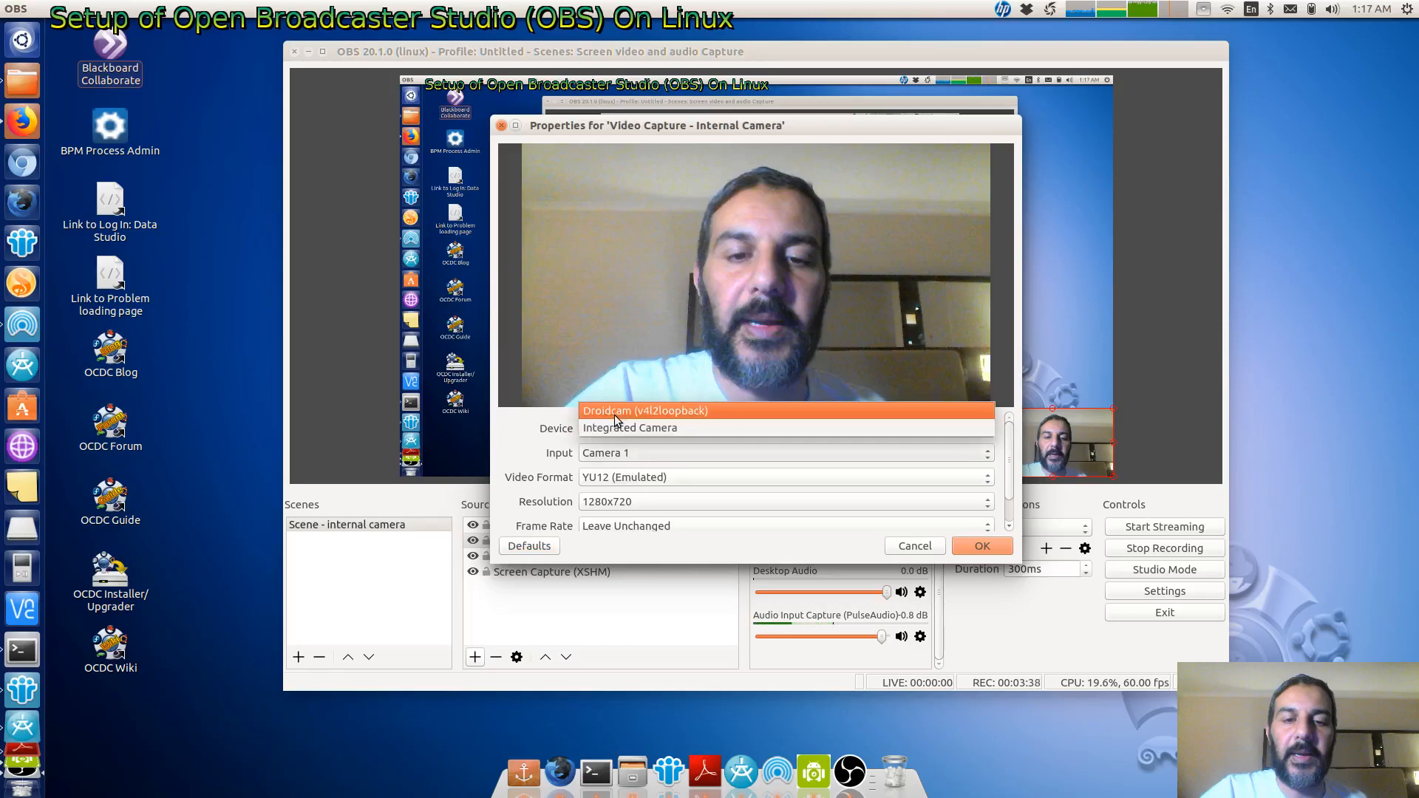
pyautogui.click(614, 414)
pyautogui.click(618, 399)
pyautogui.click(617, 410)
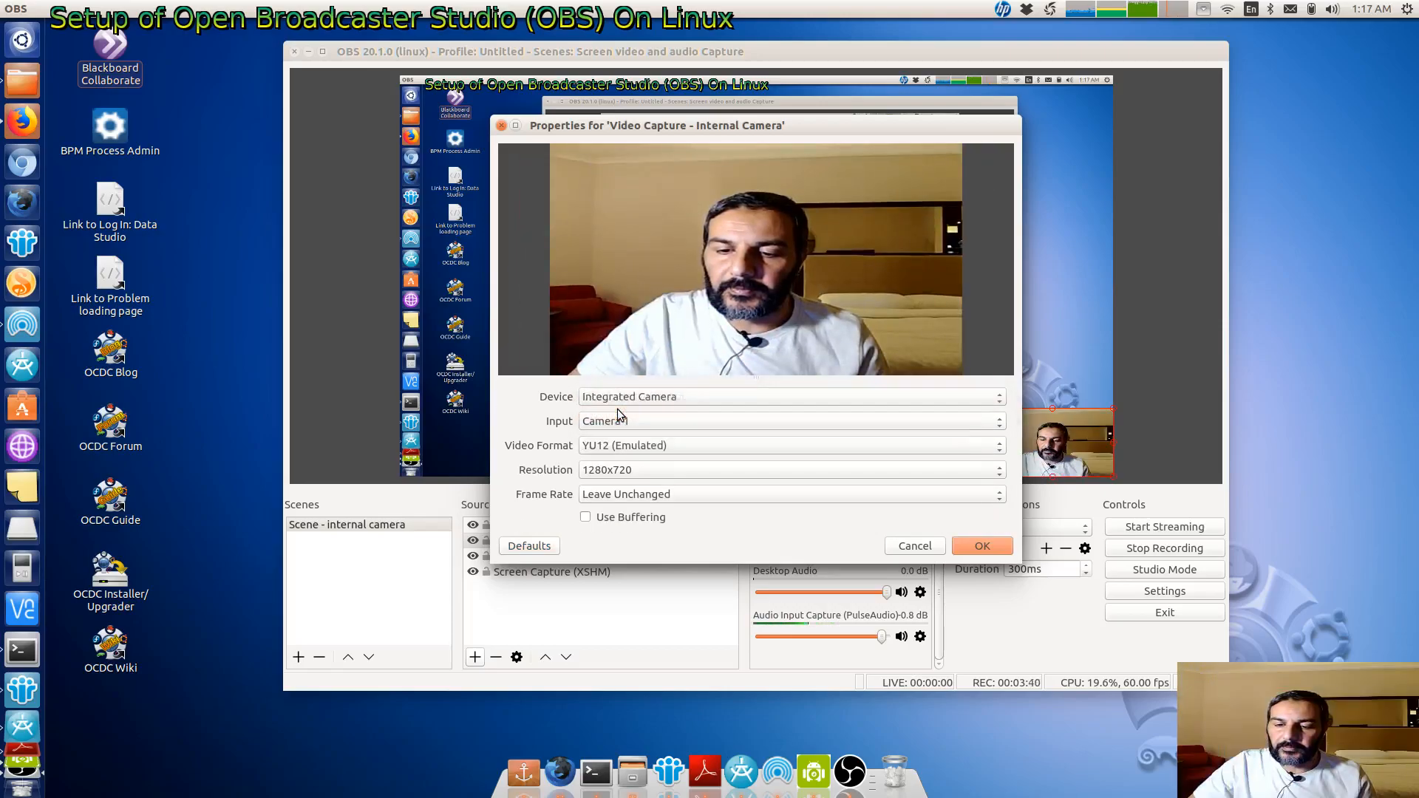
pyautogui.click(620, 419)
pyautogui.click(619, 419)
pyautogui.click(621, 396)
pyautogui.click(628, 383)
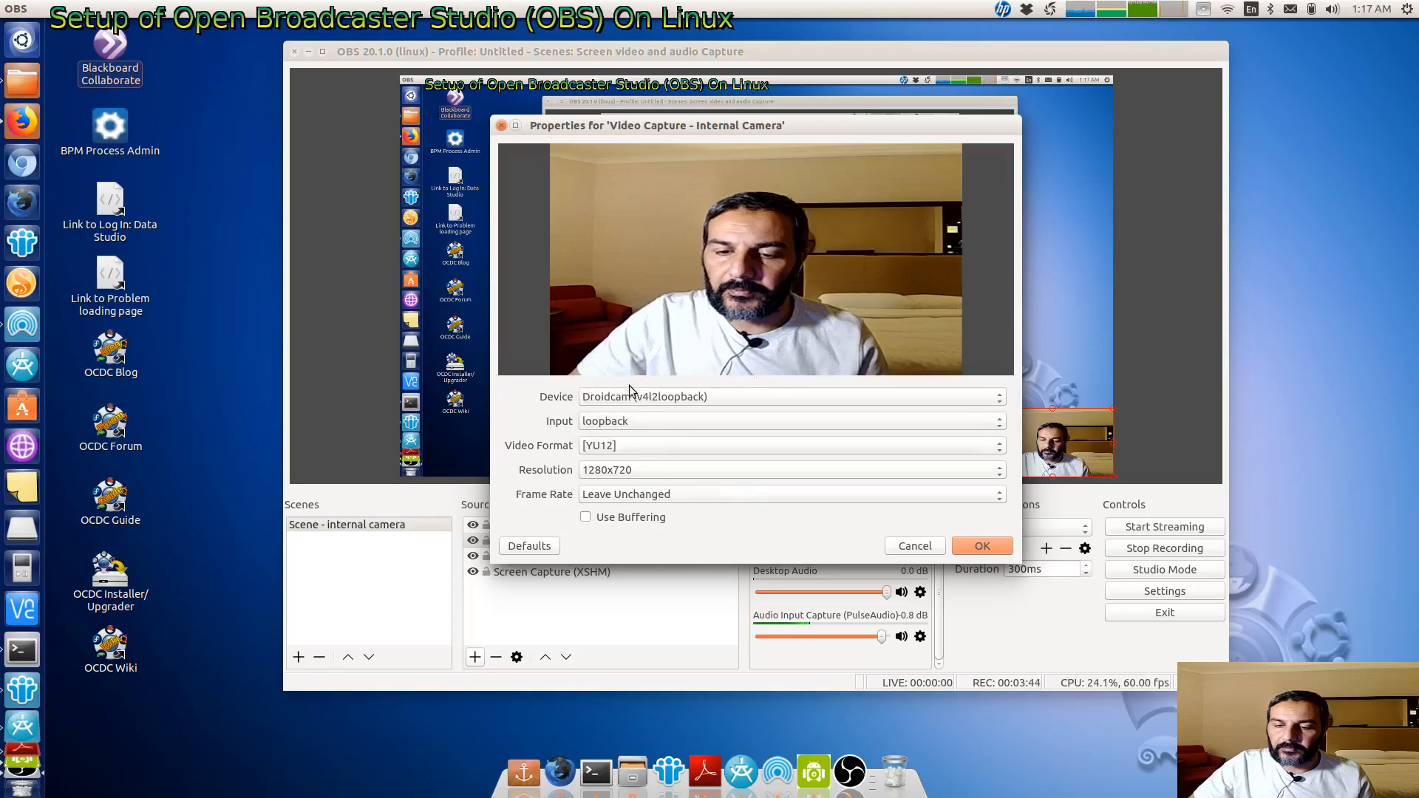
pyautogui.click(627, 396)
pyautogui.click(627, 414)
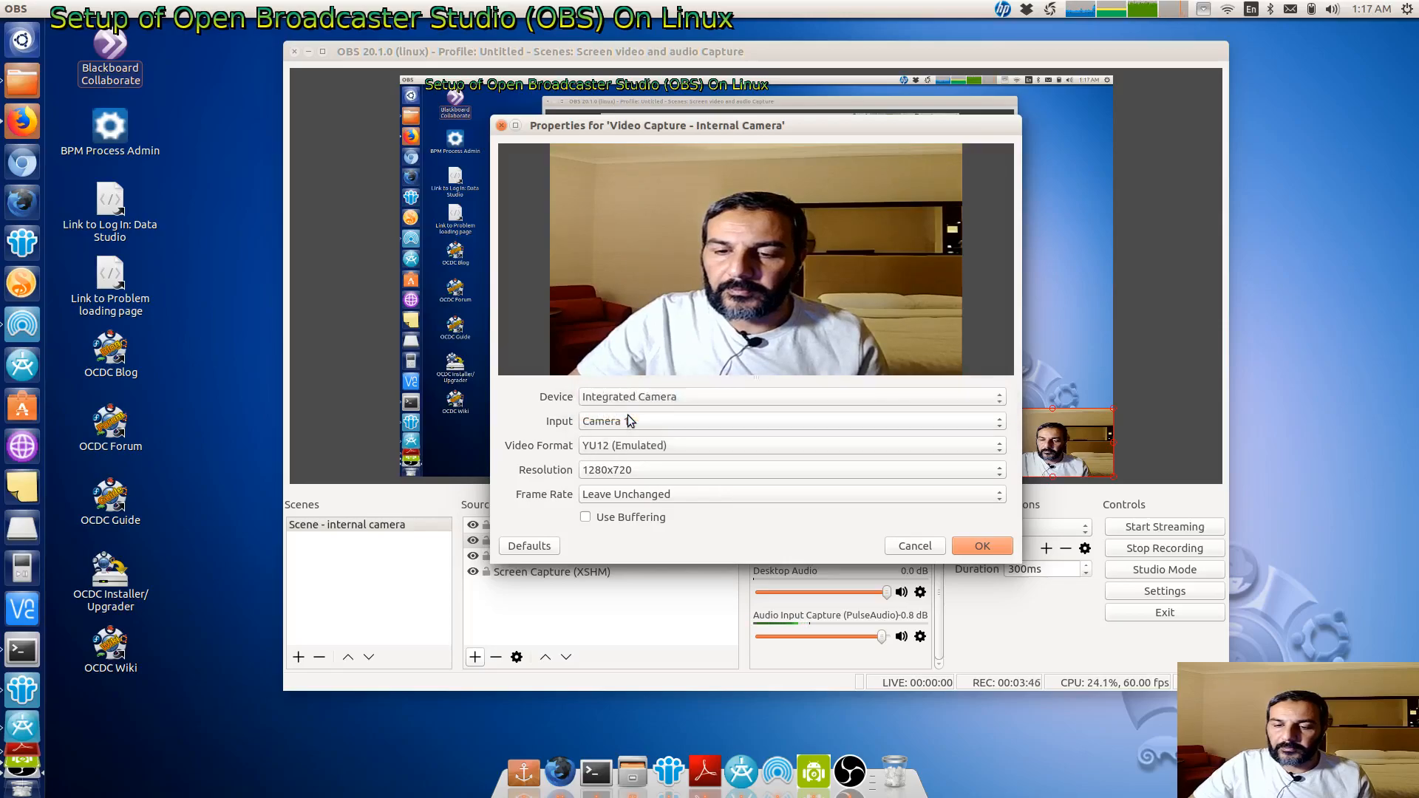
pyautogui.click(981, 546)
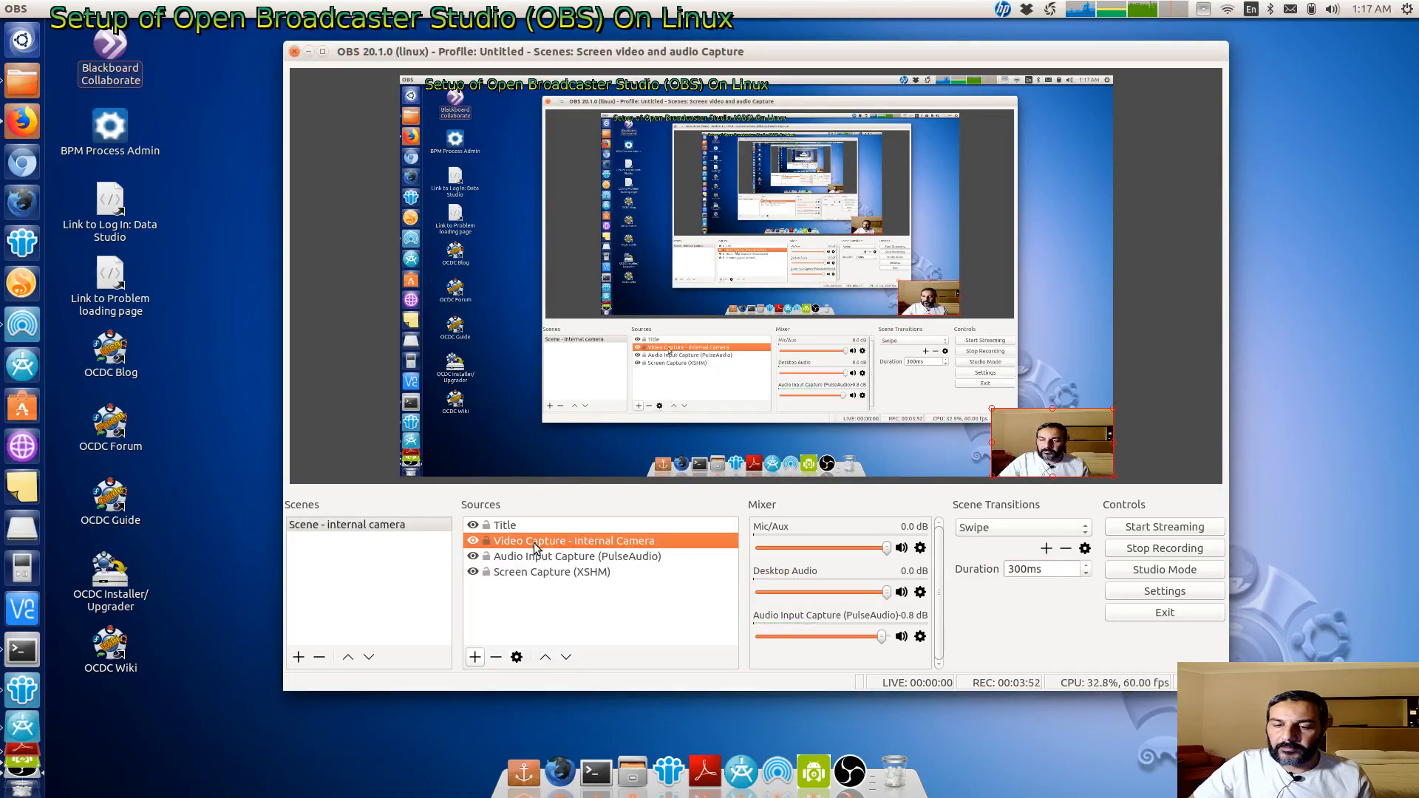
# - Switch the internal camera capture's device to Droidcam (v4l2loopback) and confirm
pyautogui.click(517, 656)
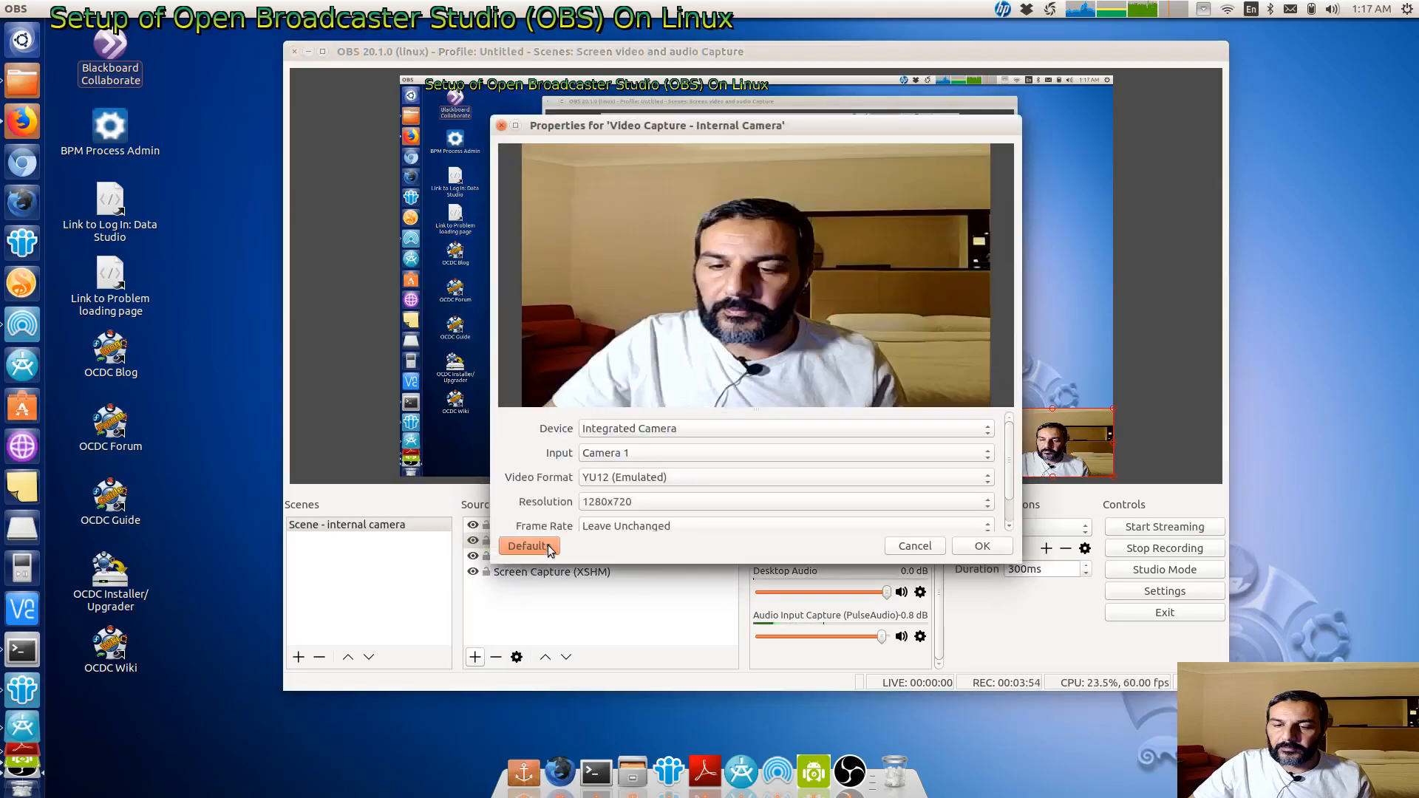
pyautogui.click(604, 428)
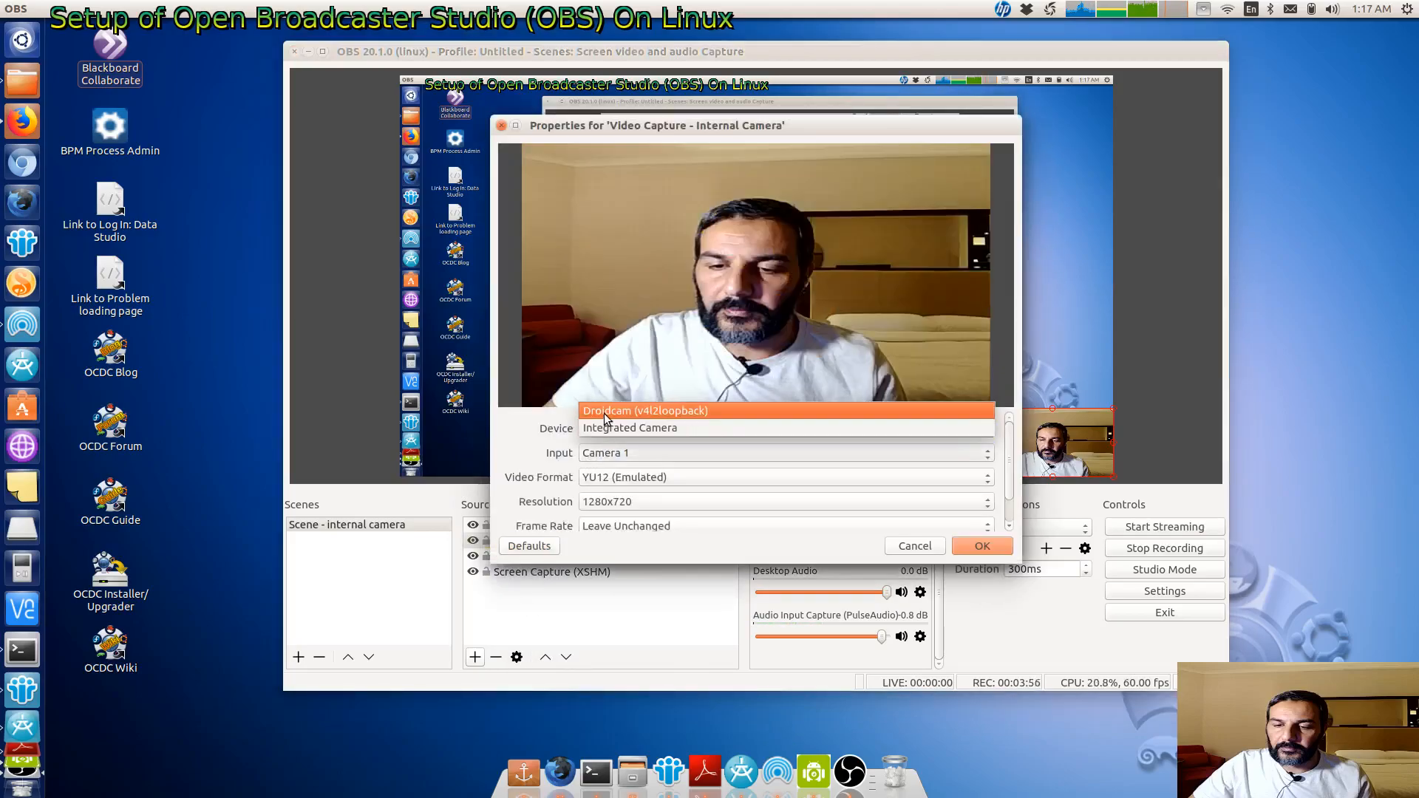
pyautogui.click(605, 414)
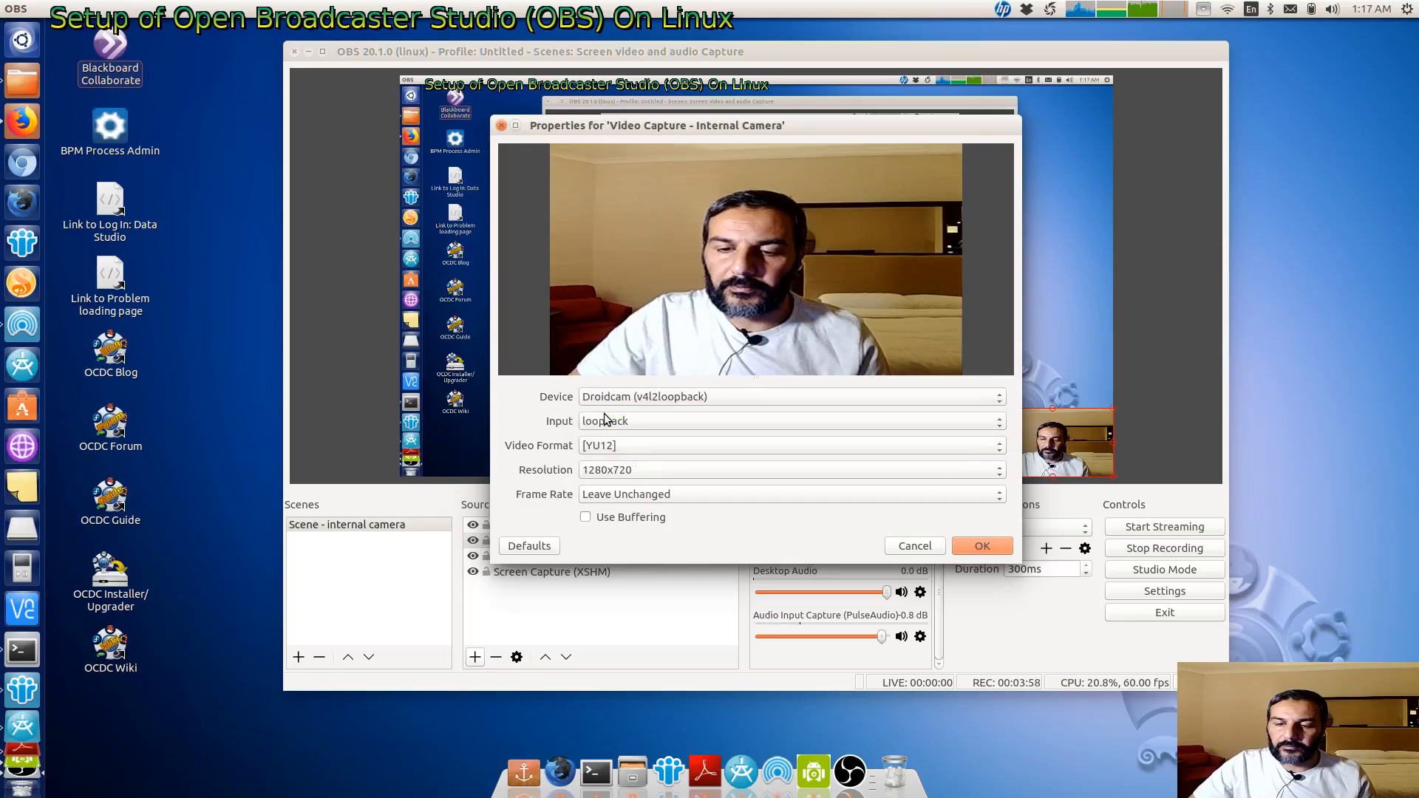
pyautogui.click(981, 546)
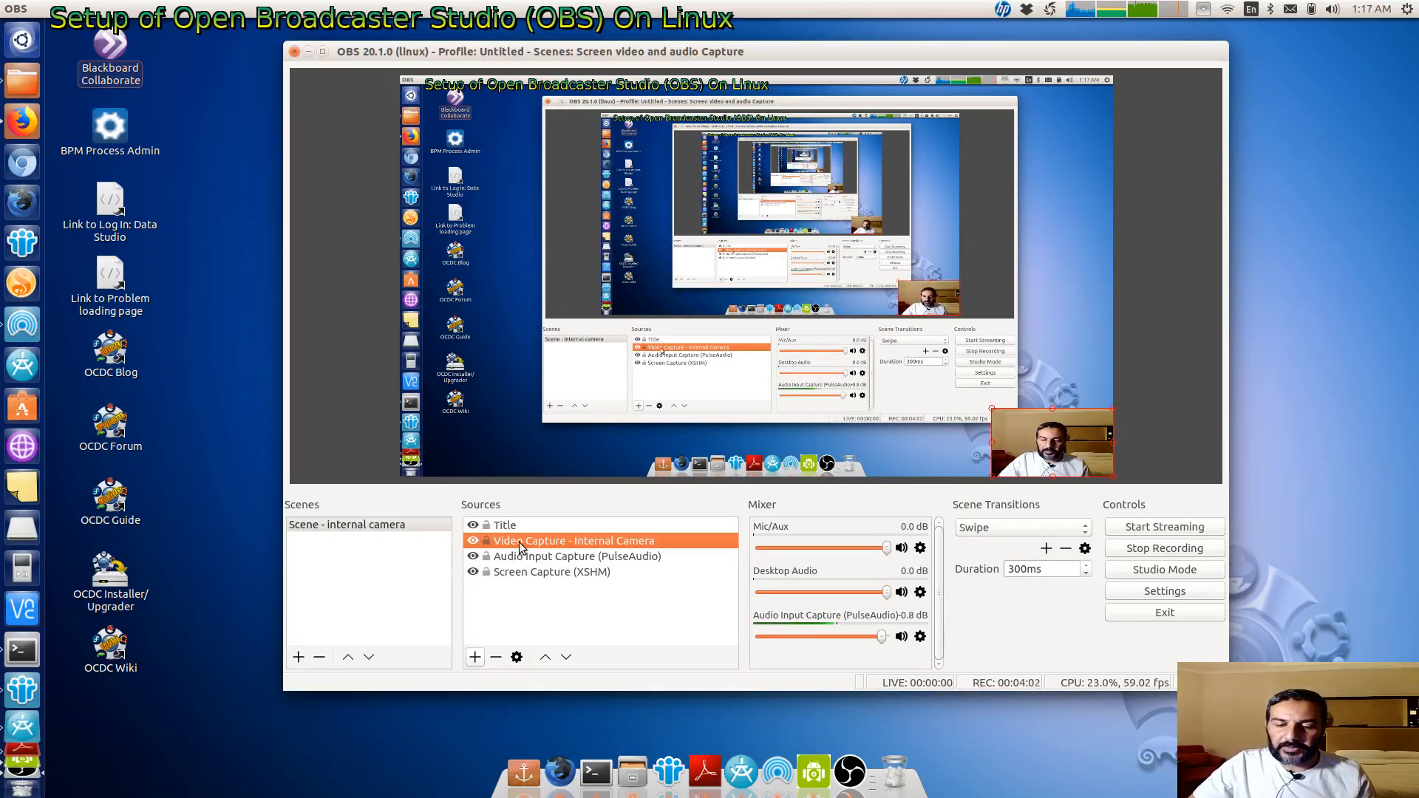
# - Set the internal camera capture's device back to Integrated Camera and confirm
pyautogui.click(517, 657)
pyautogui.click(628, 428)
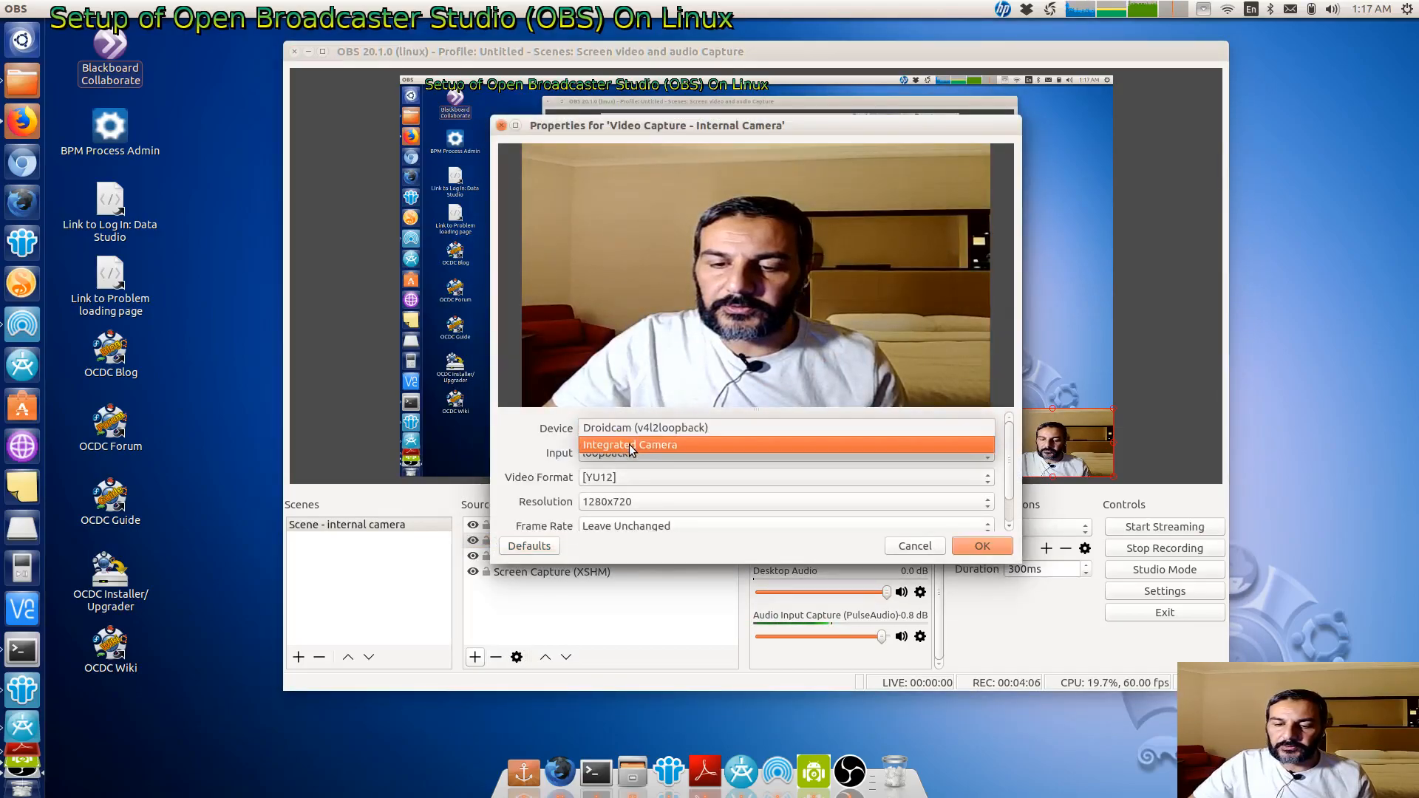
pyautogui.click(628, 445)
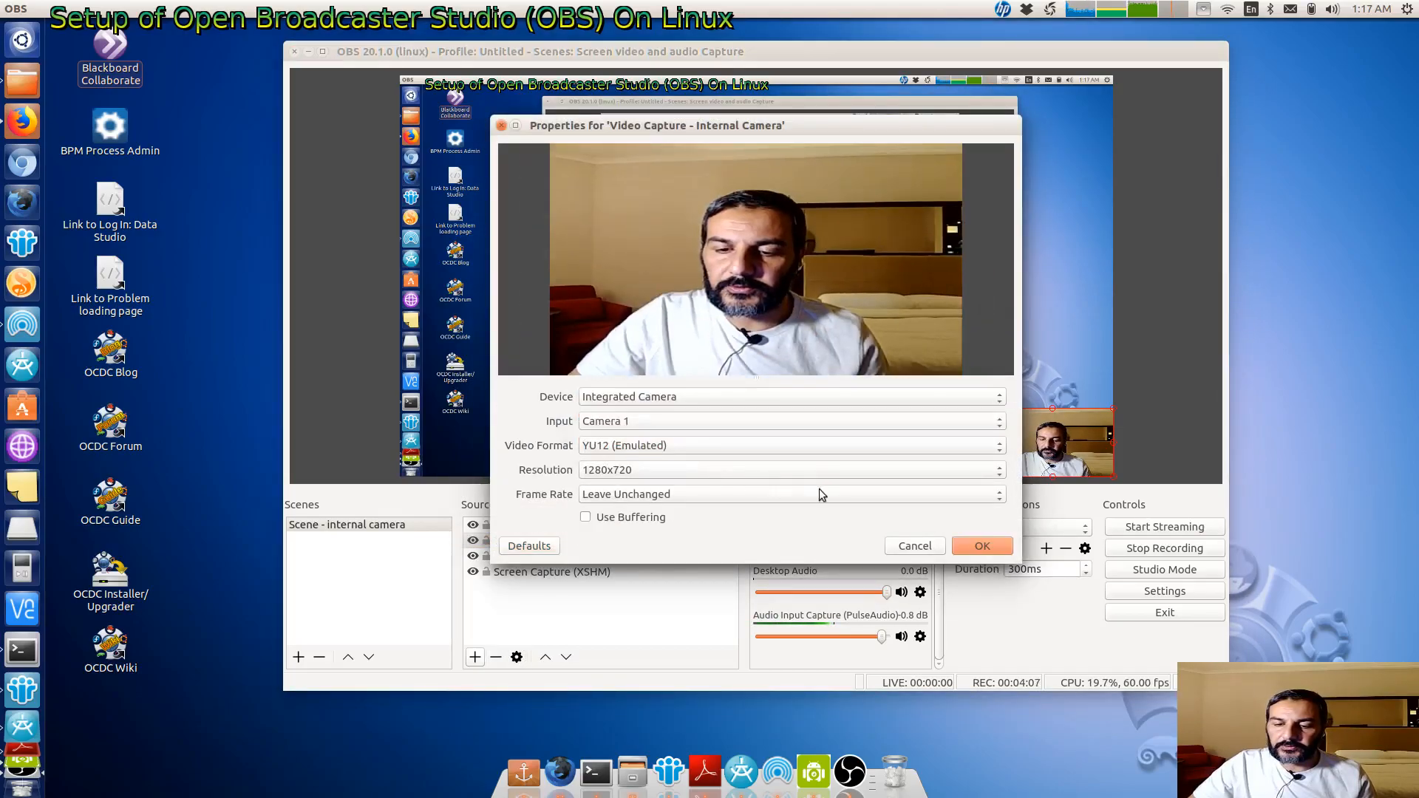
pyautogui.click(979, 549)
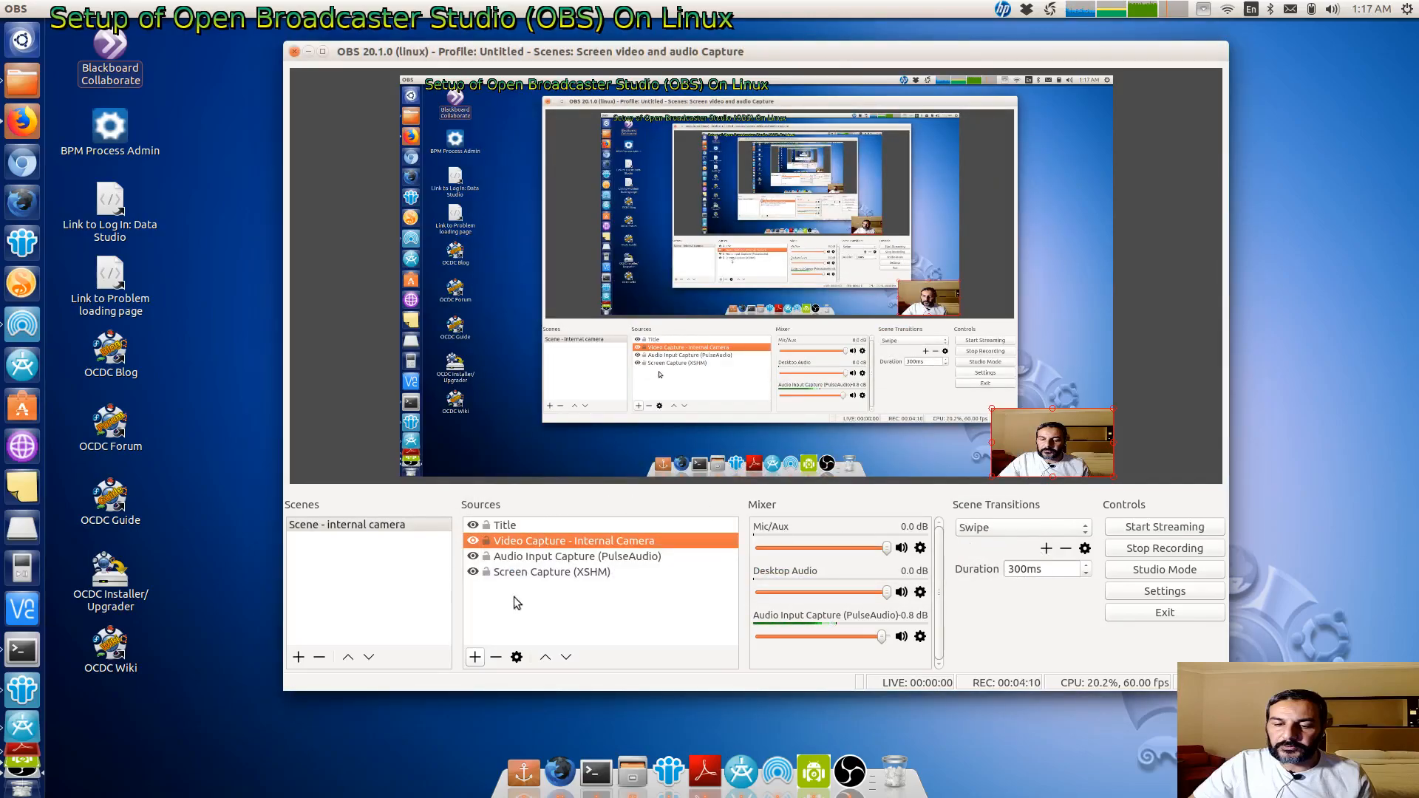
pyautogui.click(532, 559)
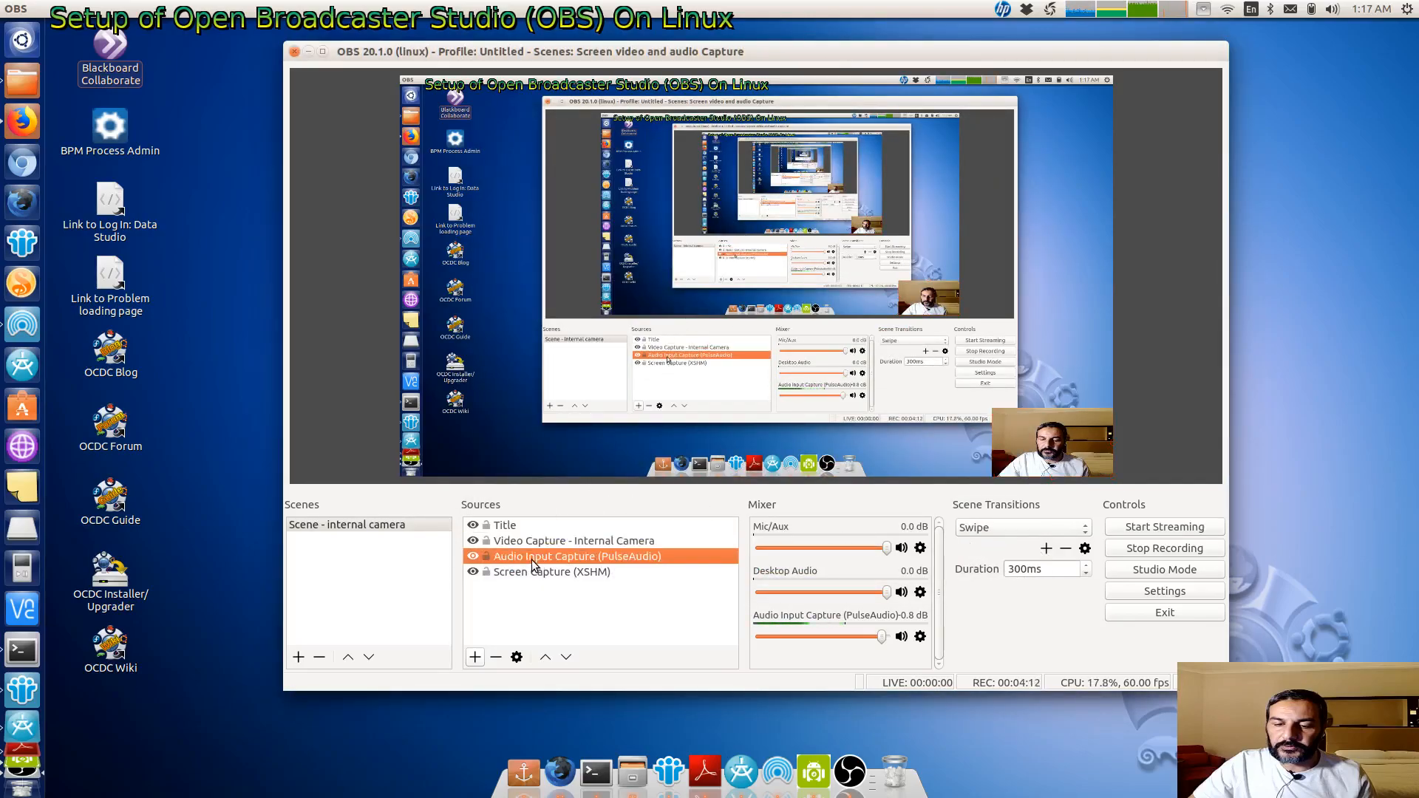
pyautogui.click(525, 574)
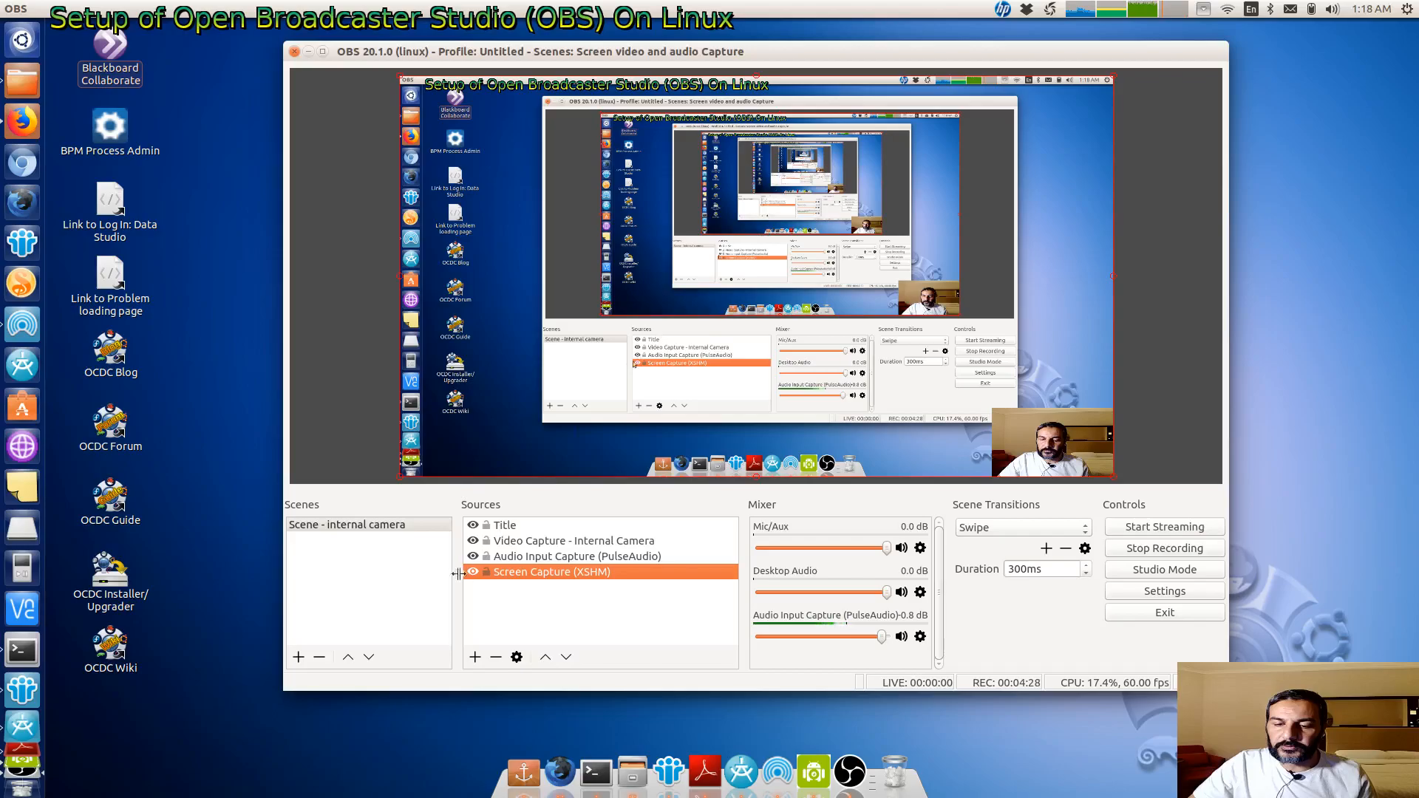
pyautogui.click(379, 526)
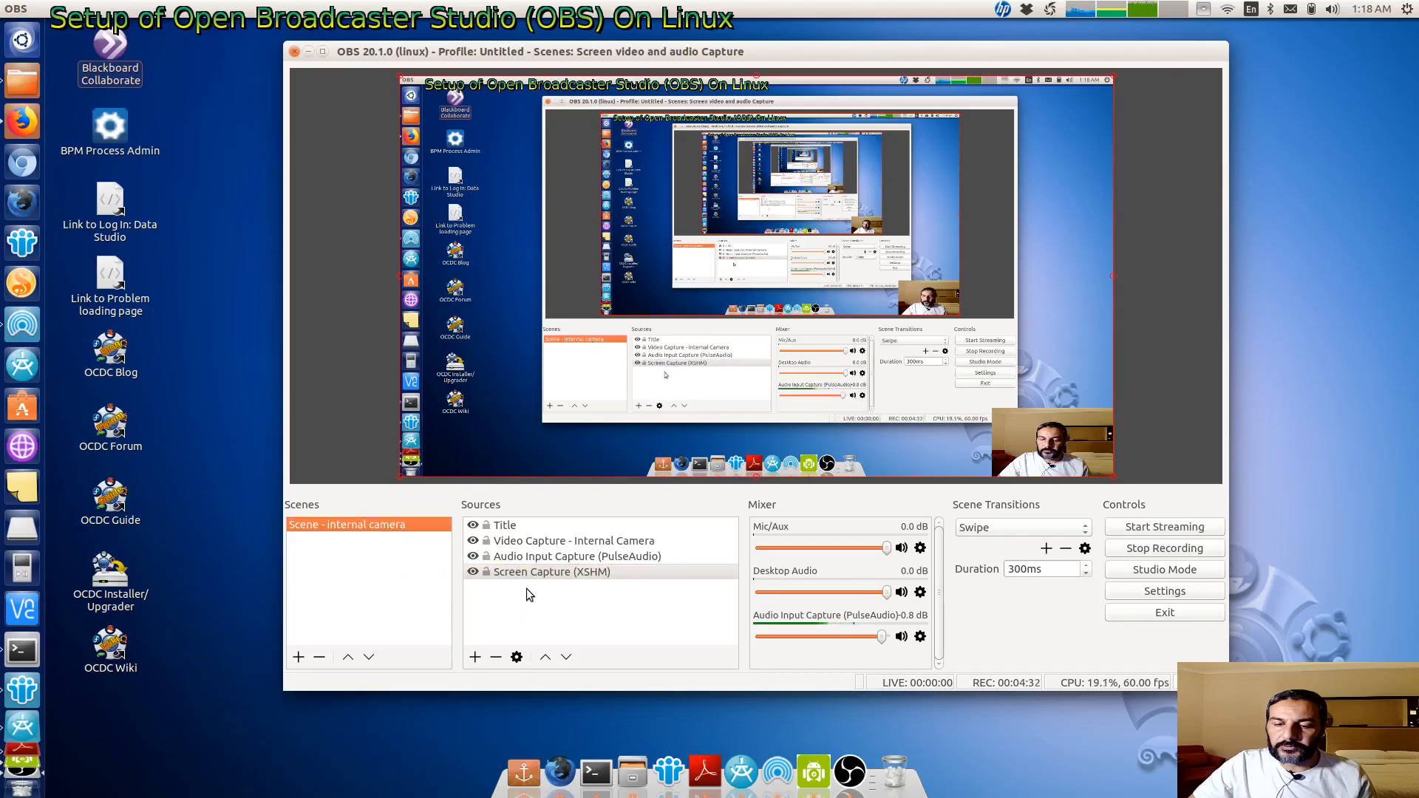
# - Add a new scene named scene - Mobile Camera
pyautogui.click(298, 657)
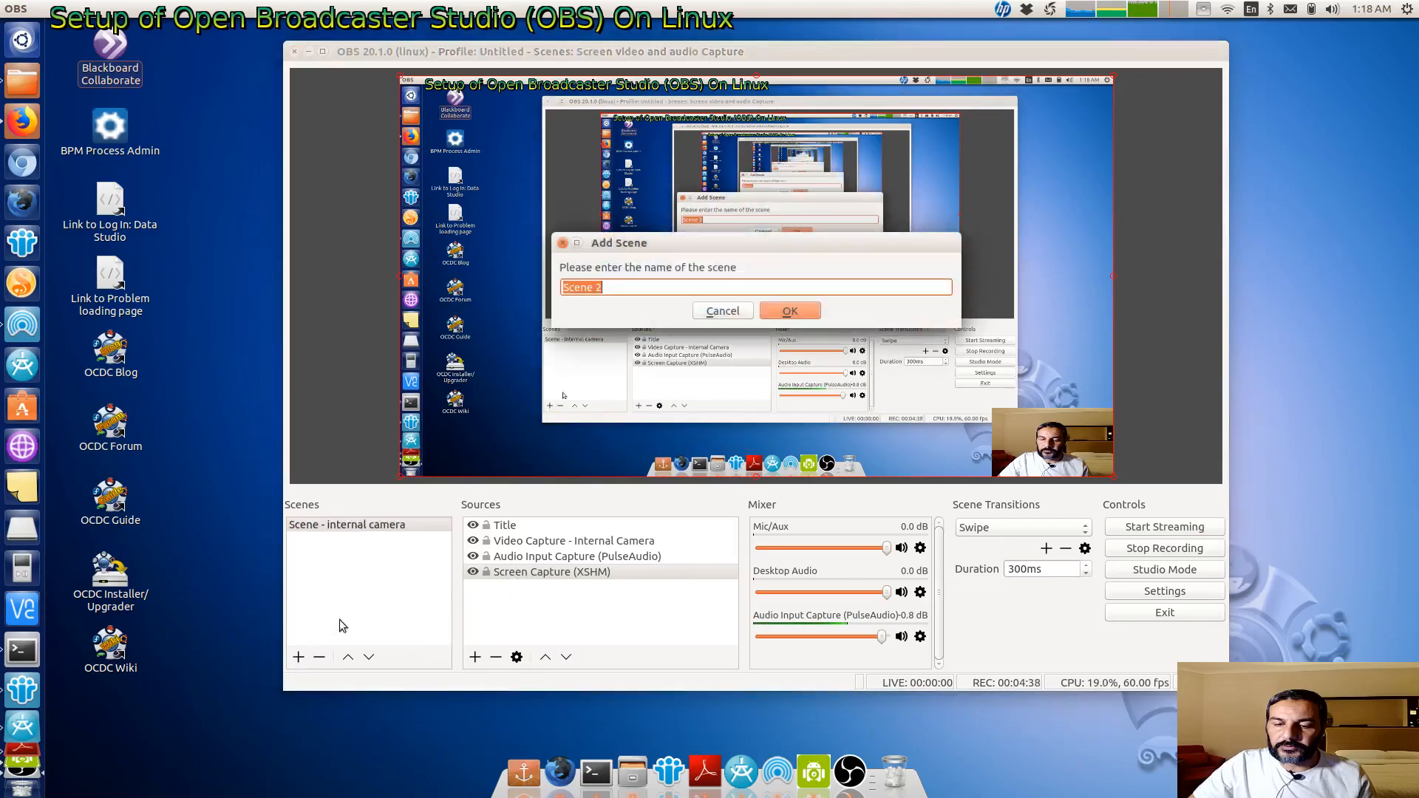
pyautogui.write('scene')
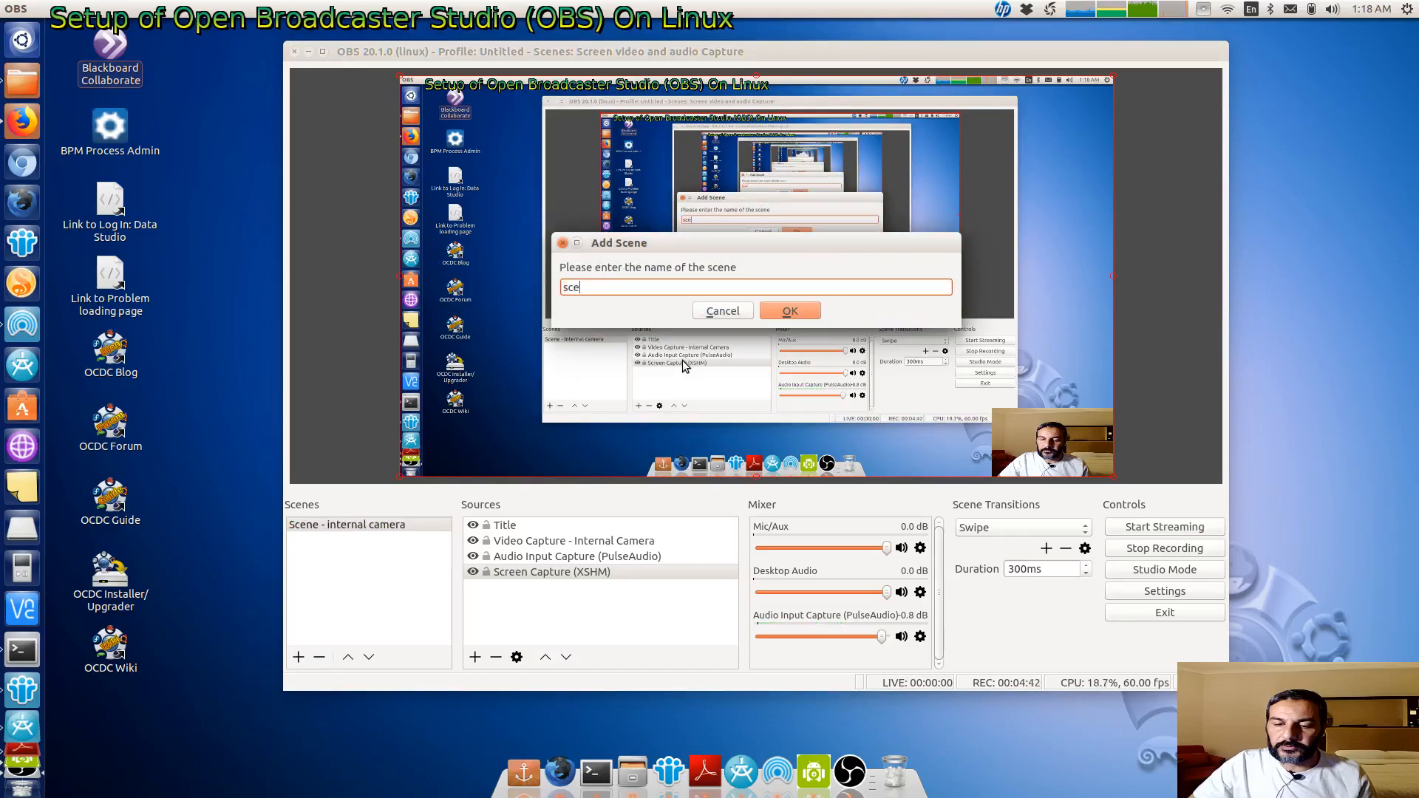
pyautogui.write(' - Mobile Camera')
pyautogui.click(788, 314)
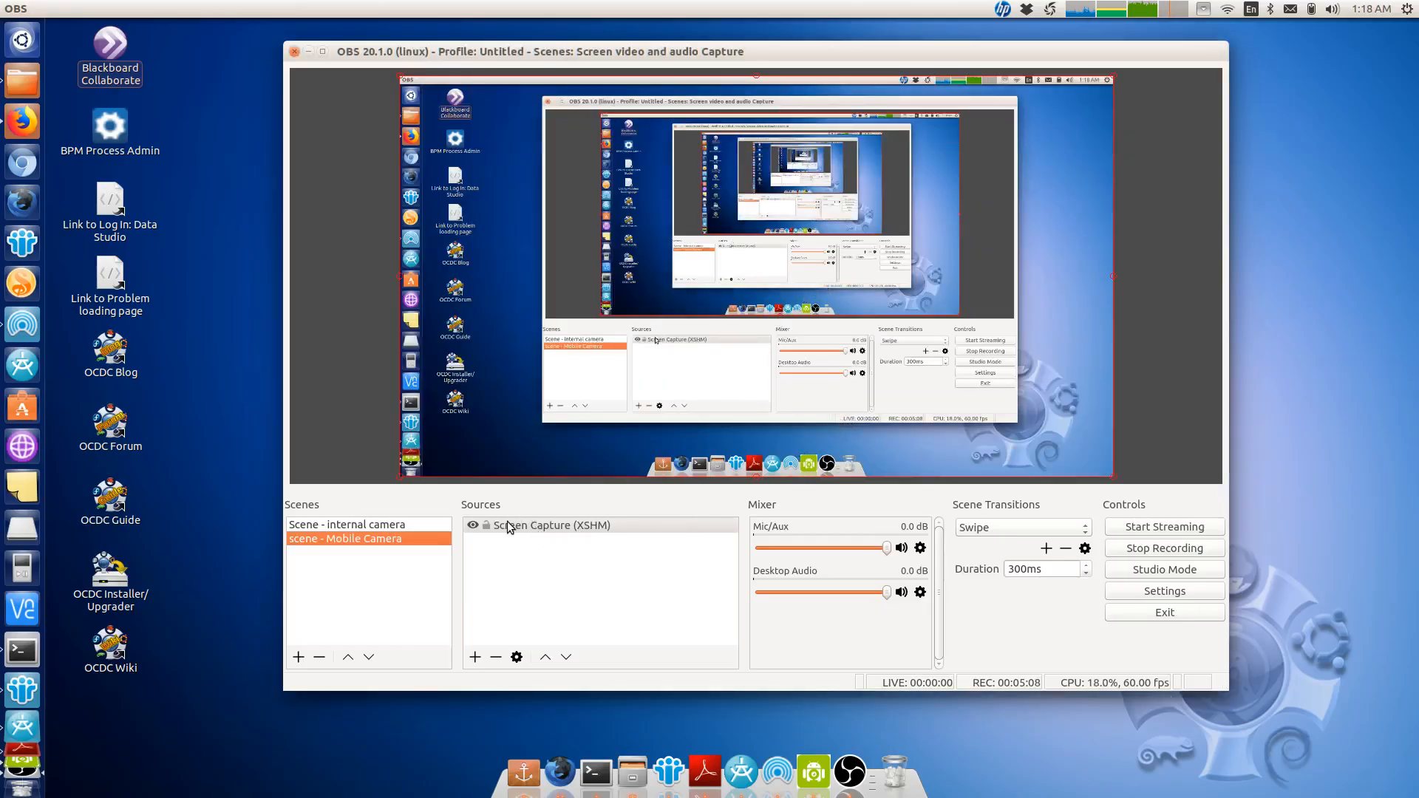
pyautogui.click(475, 657)
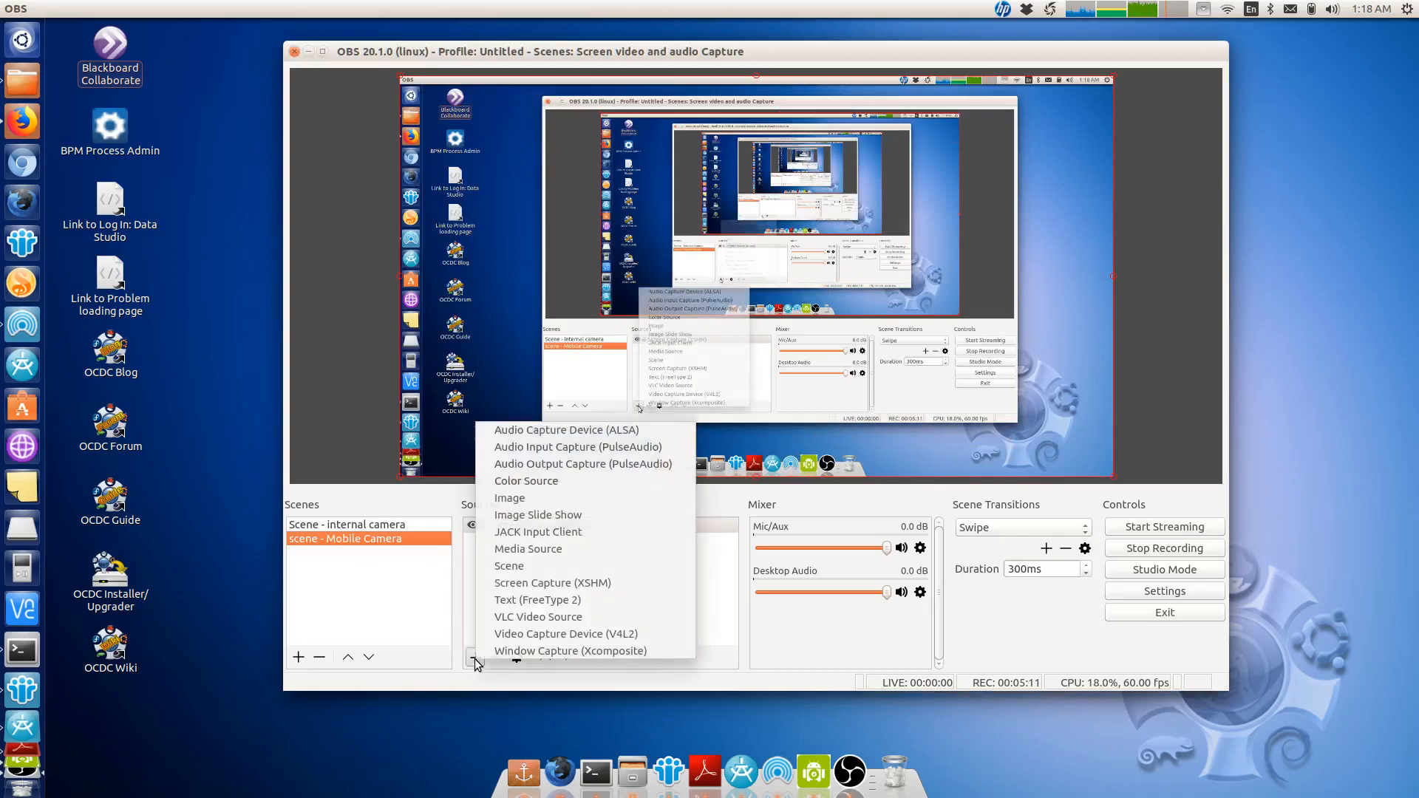
pyautogui.click(545, 465)
pyautogui.click(673, 263)
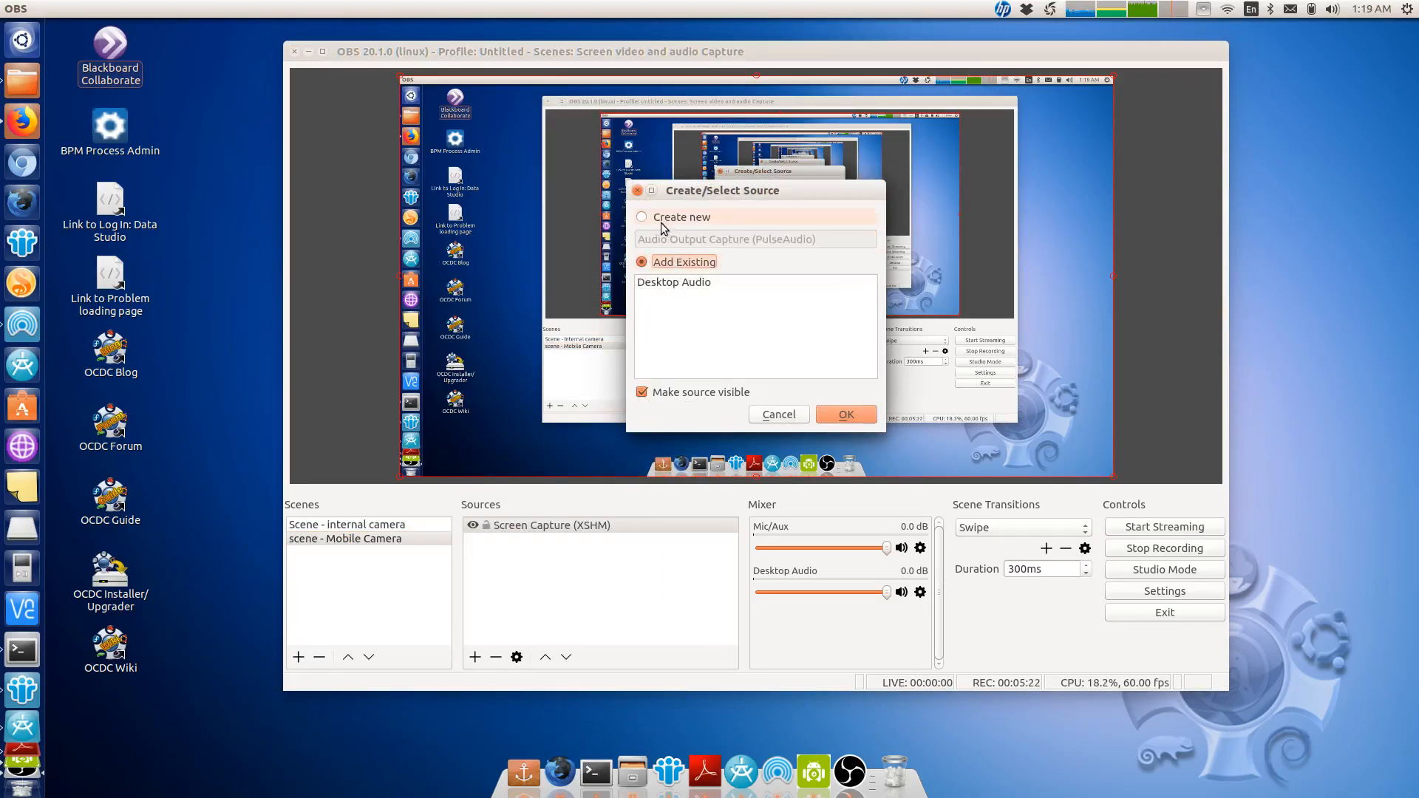
pyautogui.click(778, 414)
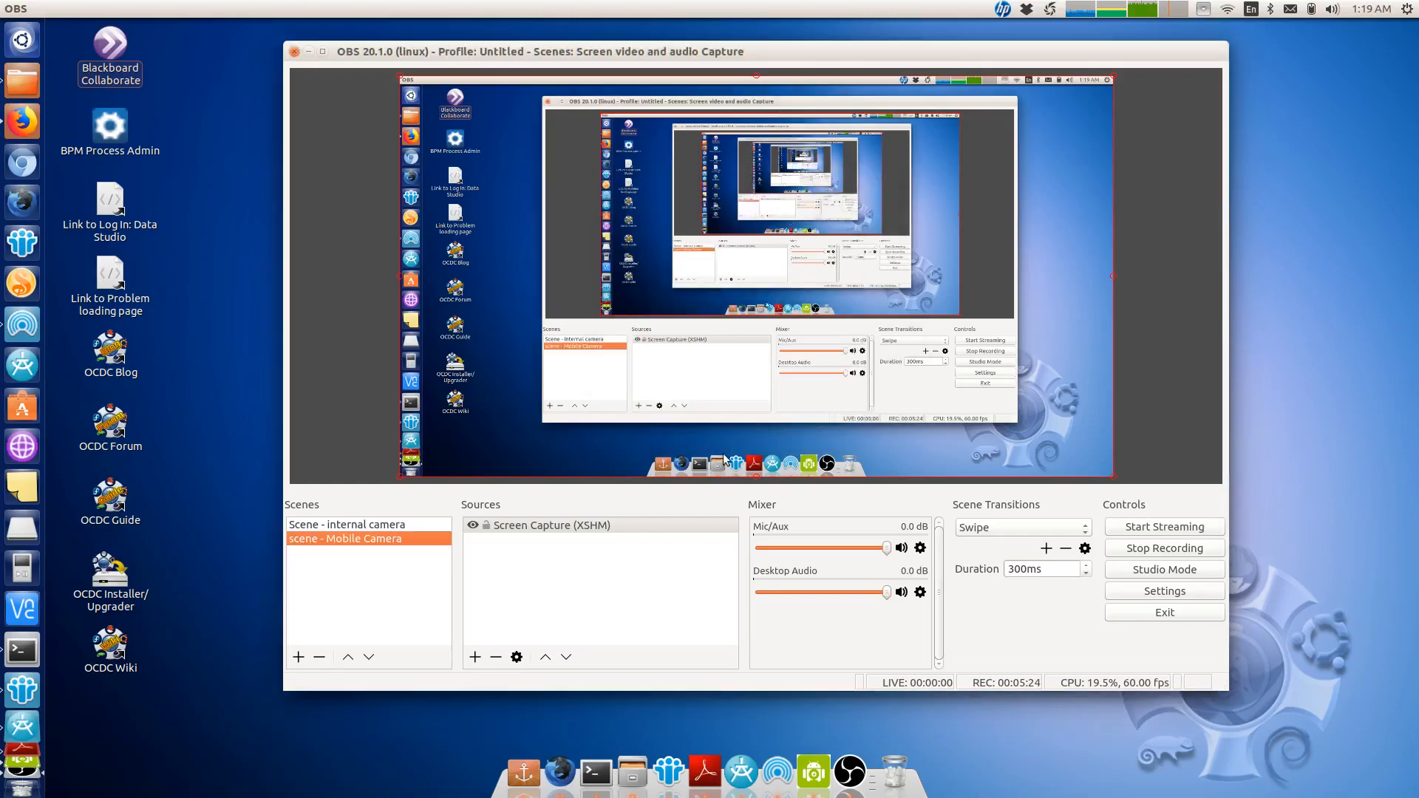
# - Add the existing Audio Input Capture (PulseAudio) source to the Mobile Camera scene
pyautogui.click(575, 523)
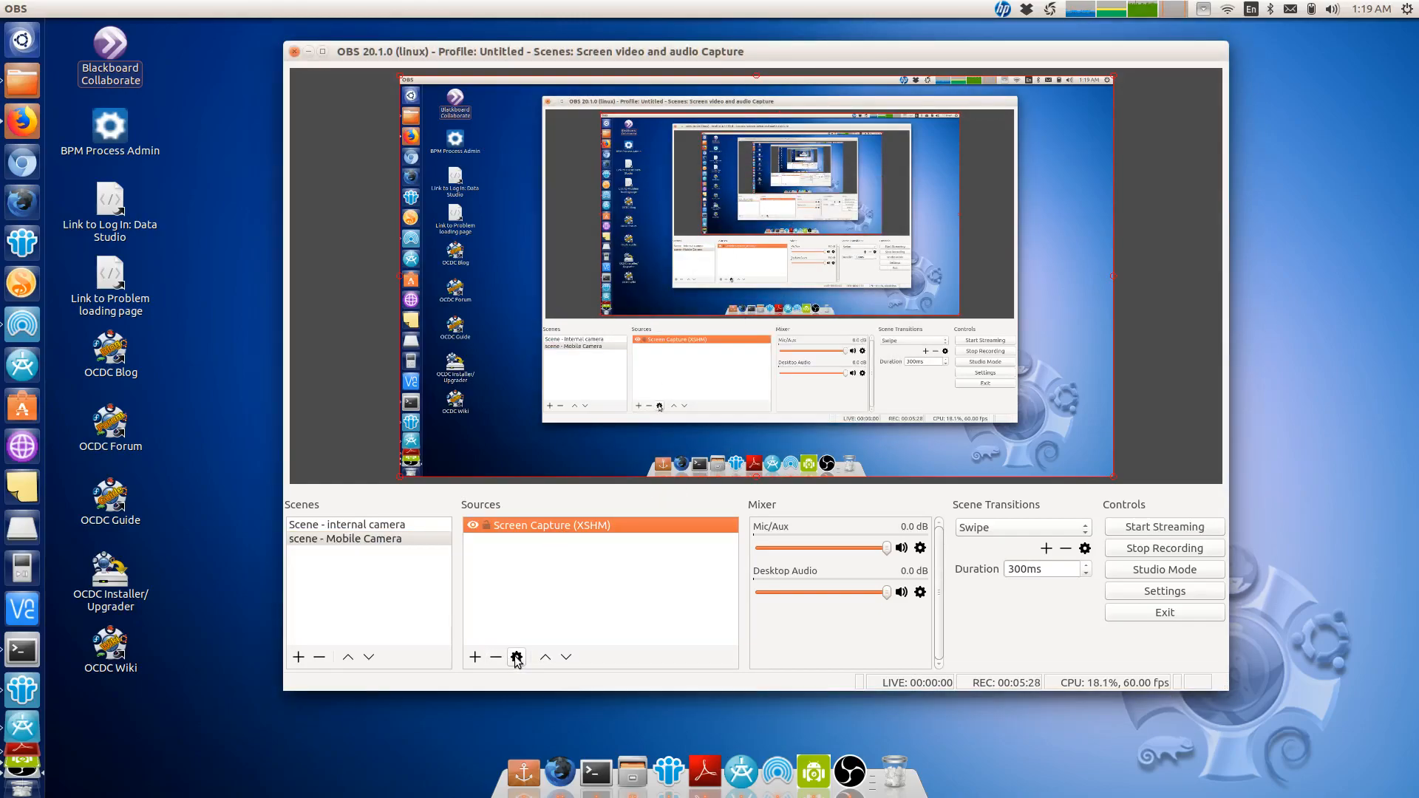
pyautogui.click(475, 657)
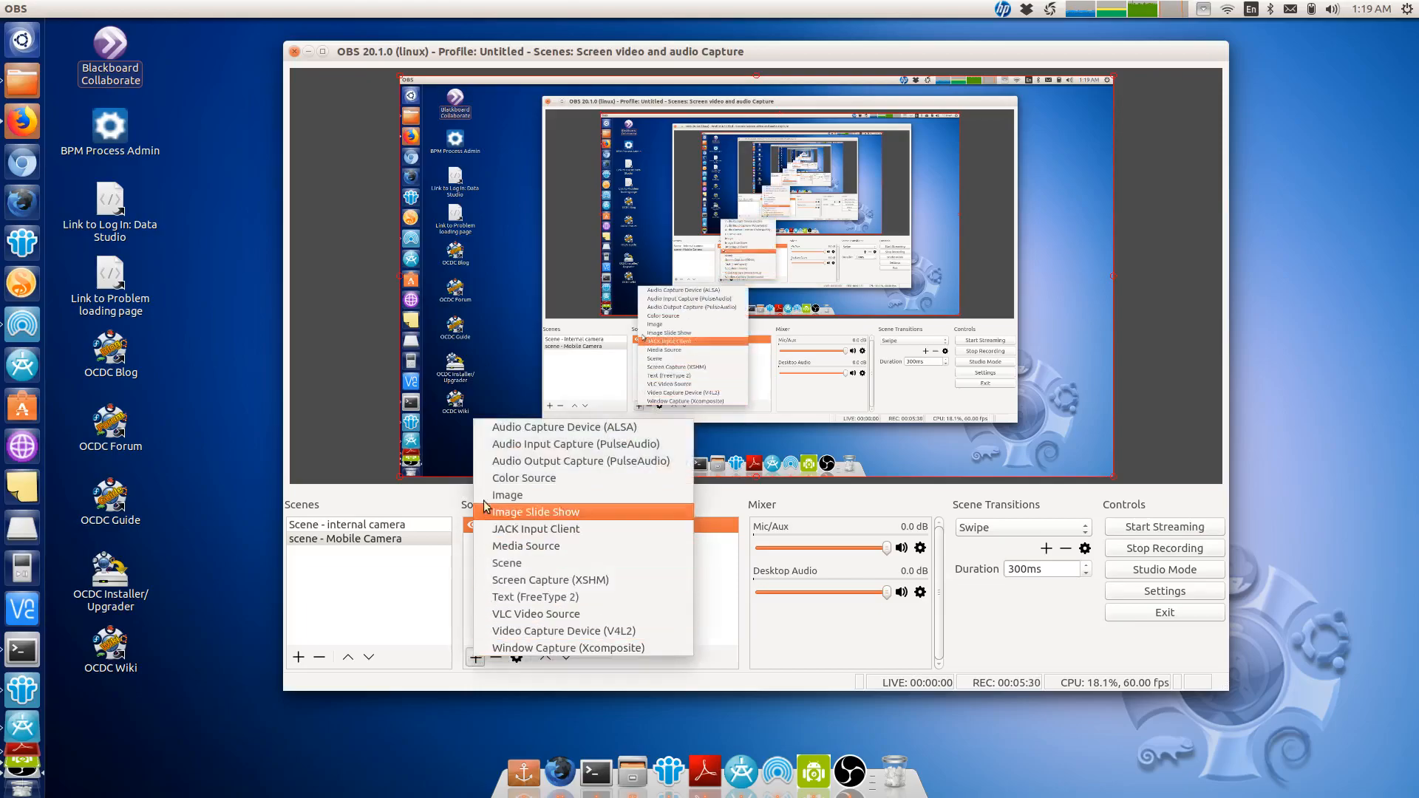
pyautogui.click(496, 443)
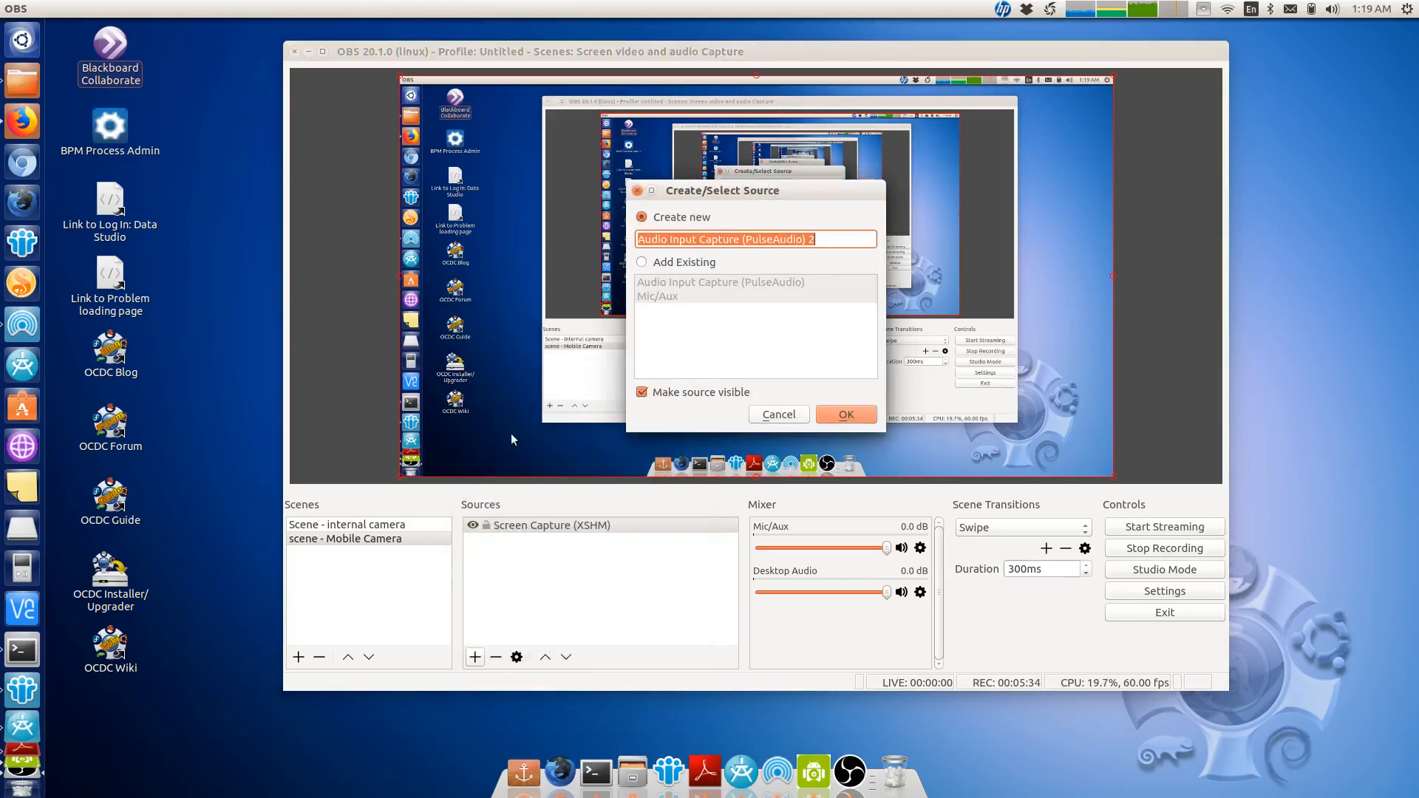
pyautogui.click(673, 263)
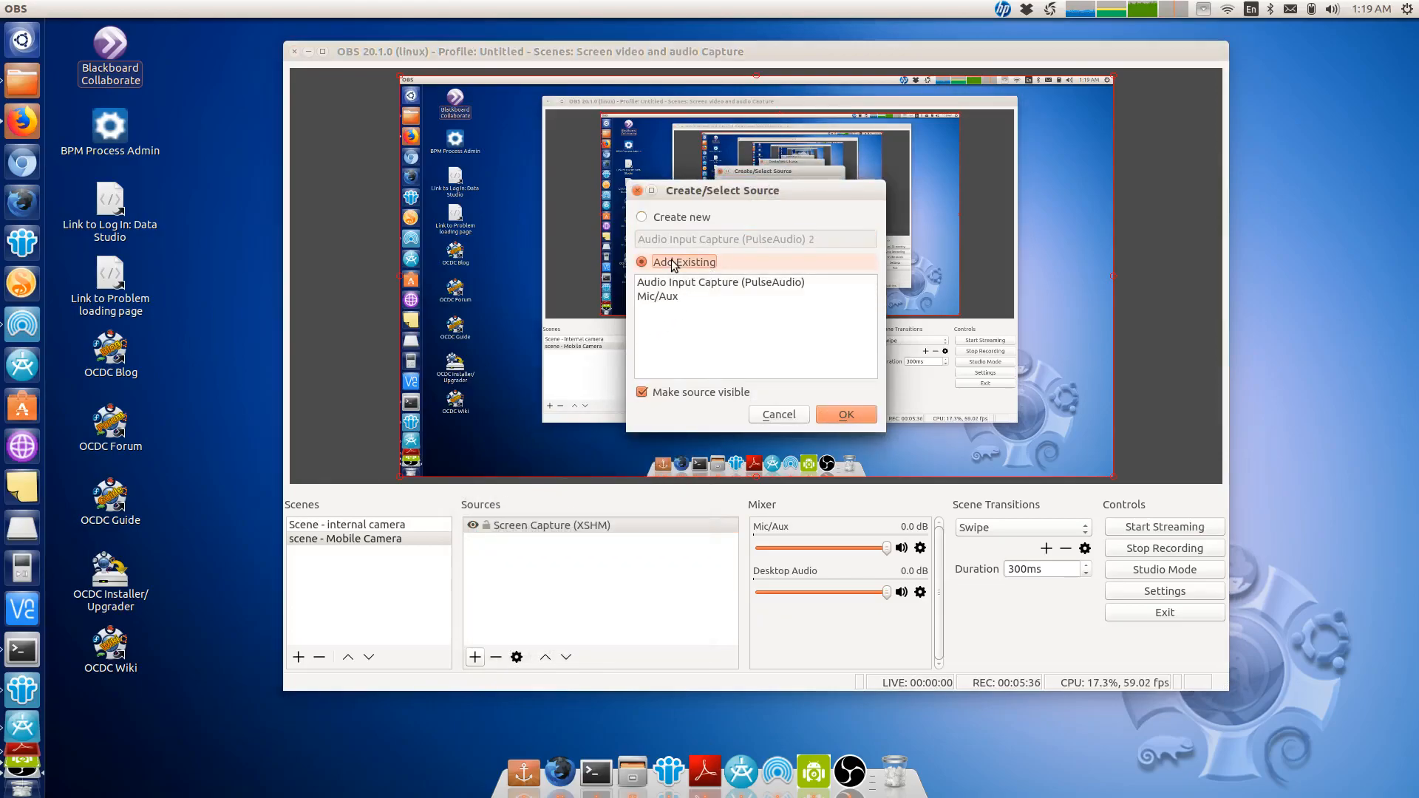
pyautogui.click(672, 296)
pyautogui.click(678, 282)
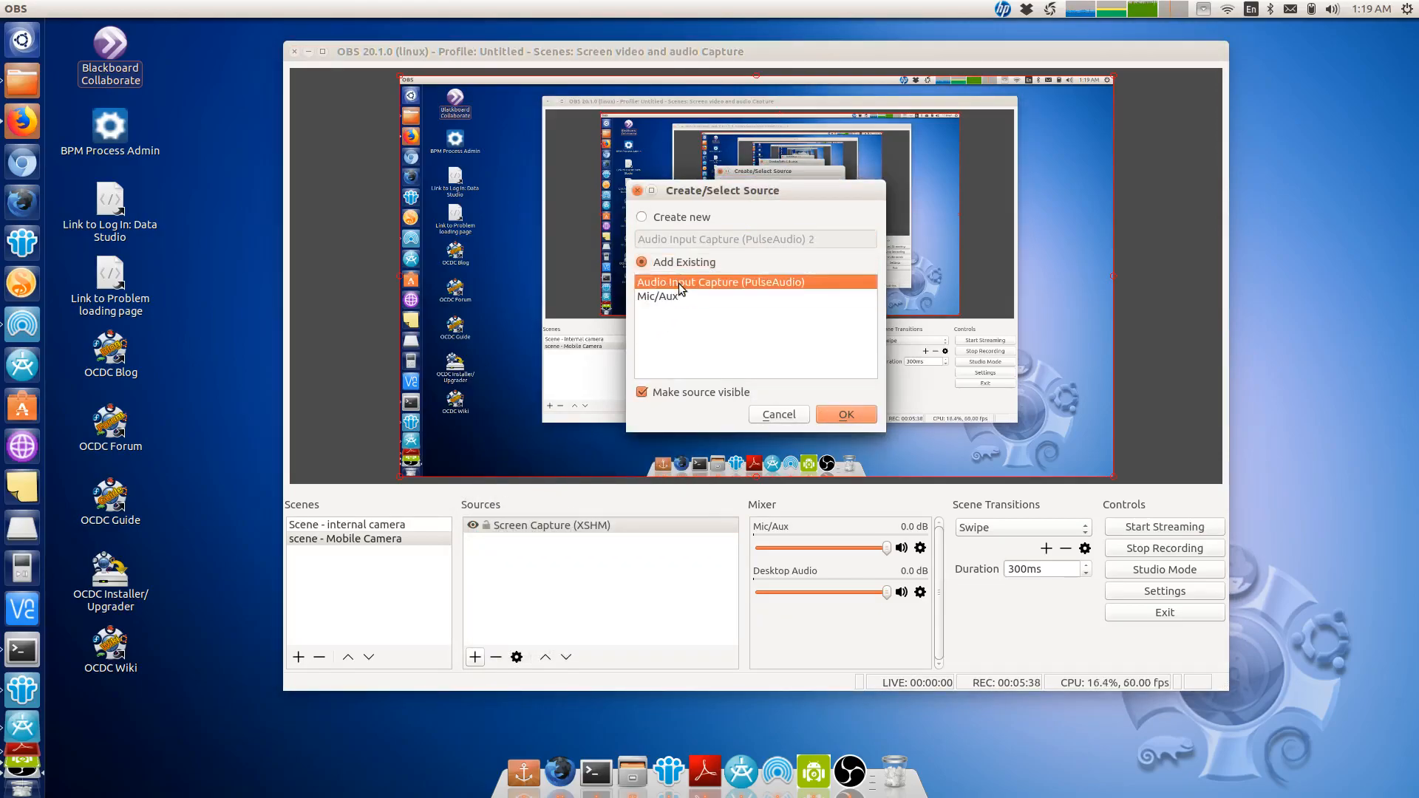
pyautogui.click(846, 414)
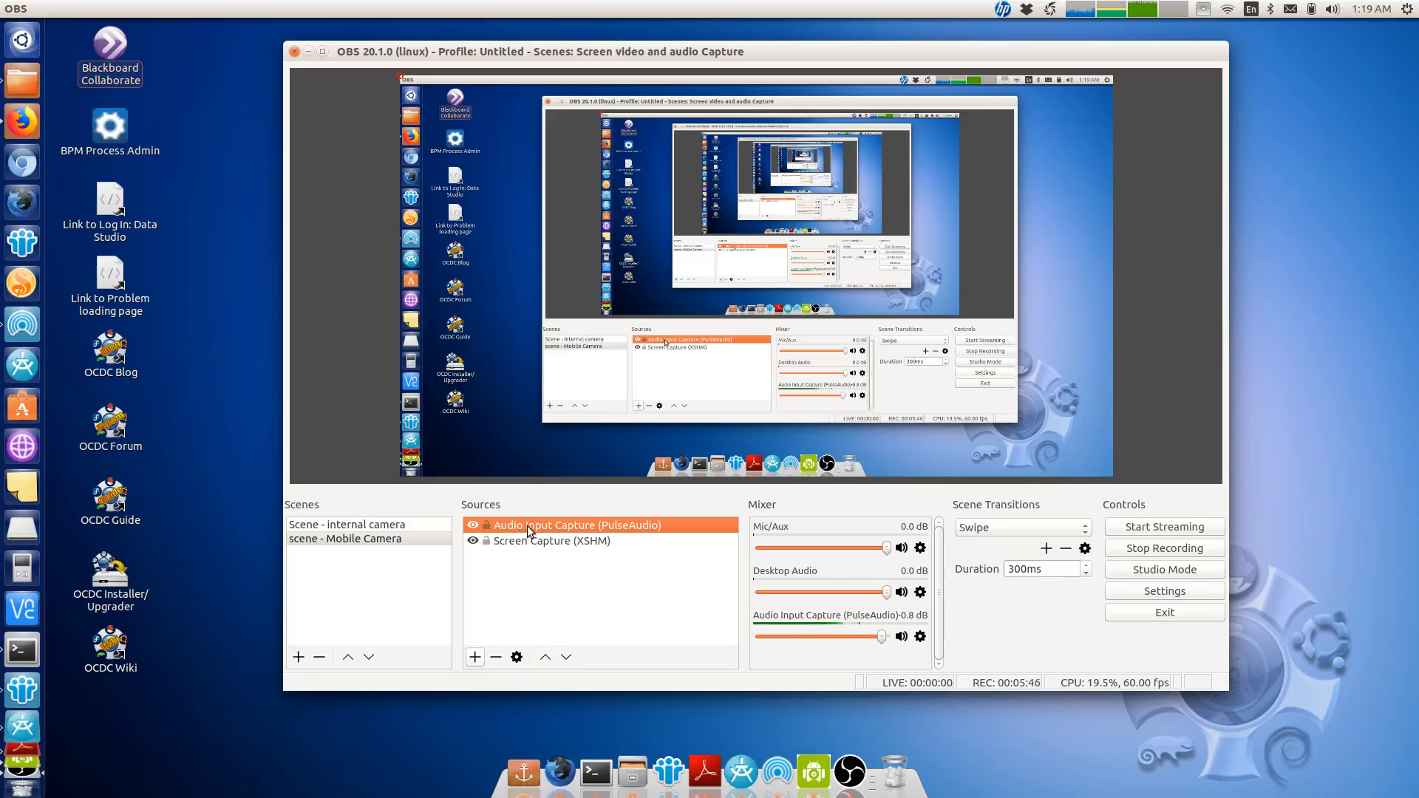
# - Open the audio input capture's filters from the mixer and close them
pyautogui.click(918, 640)
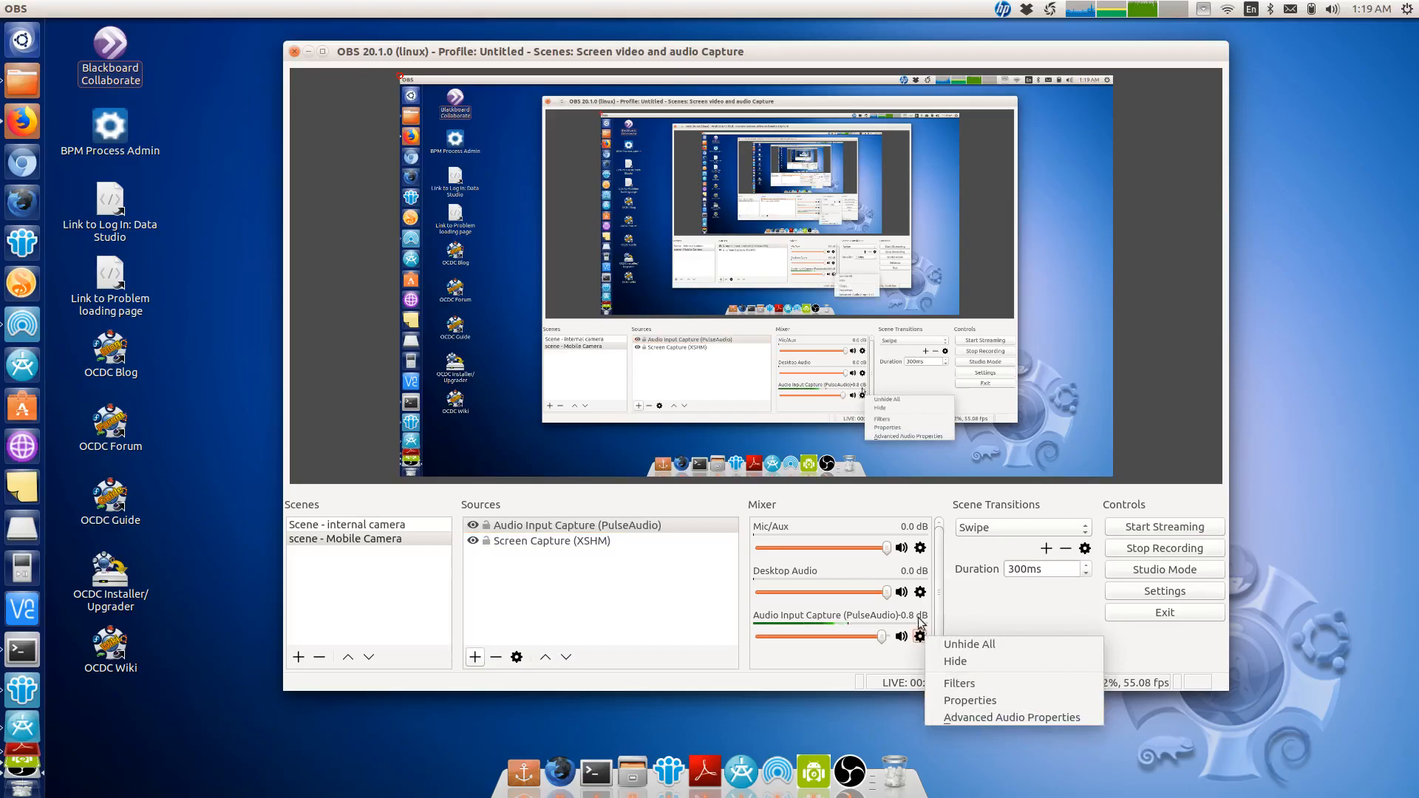
pyautogui.click(955, 681)
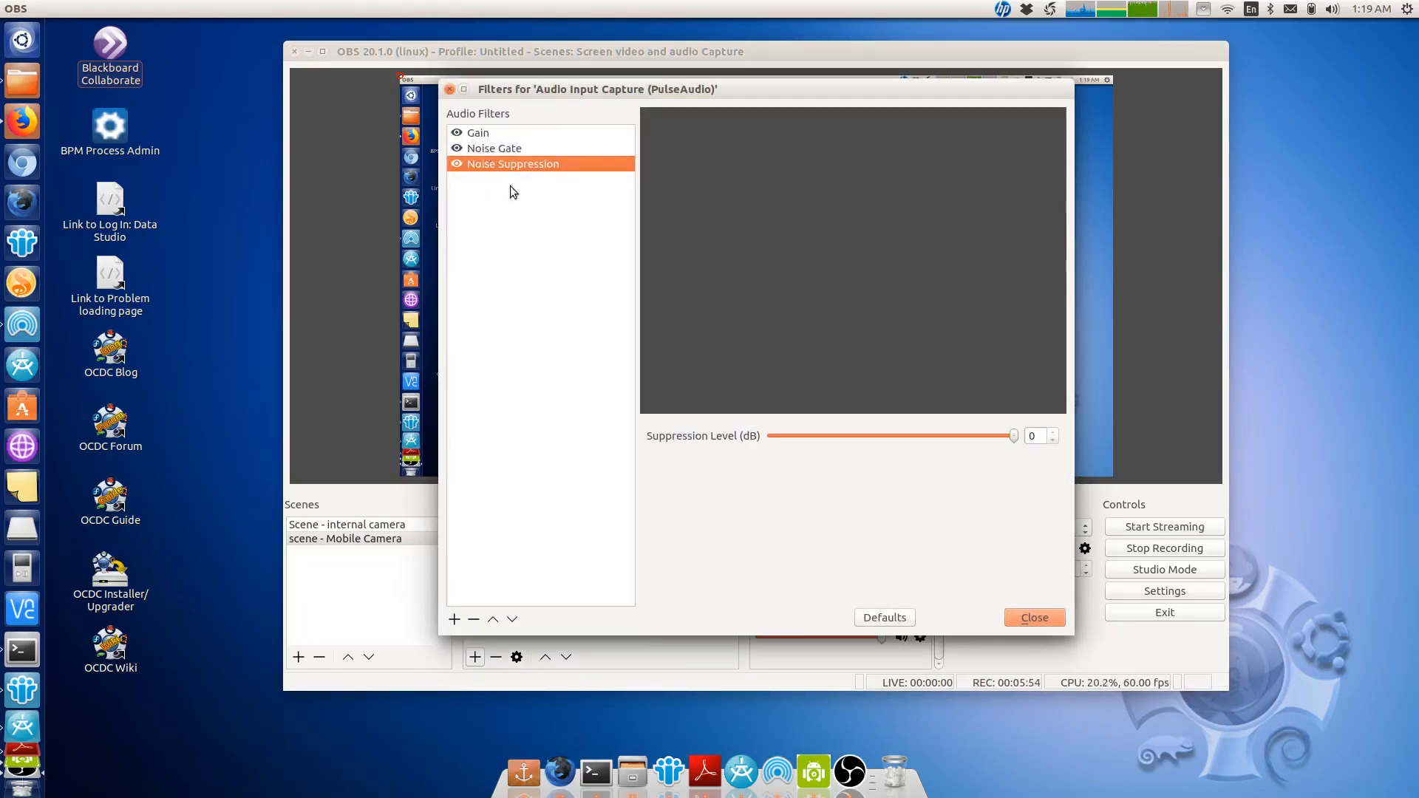
pyautogui.click(1028, 617)
pyautogui.click(537, 539)
pyautogui.click(534, 526)
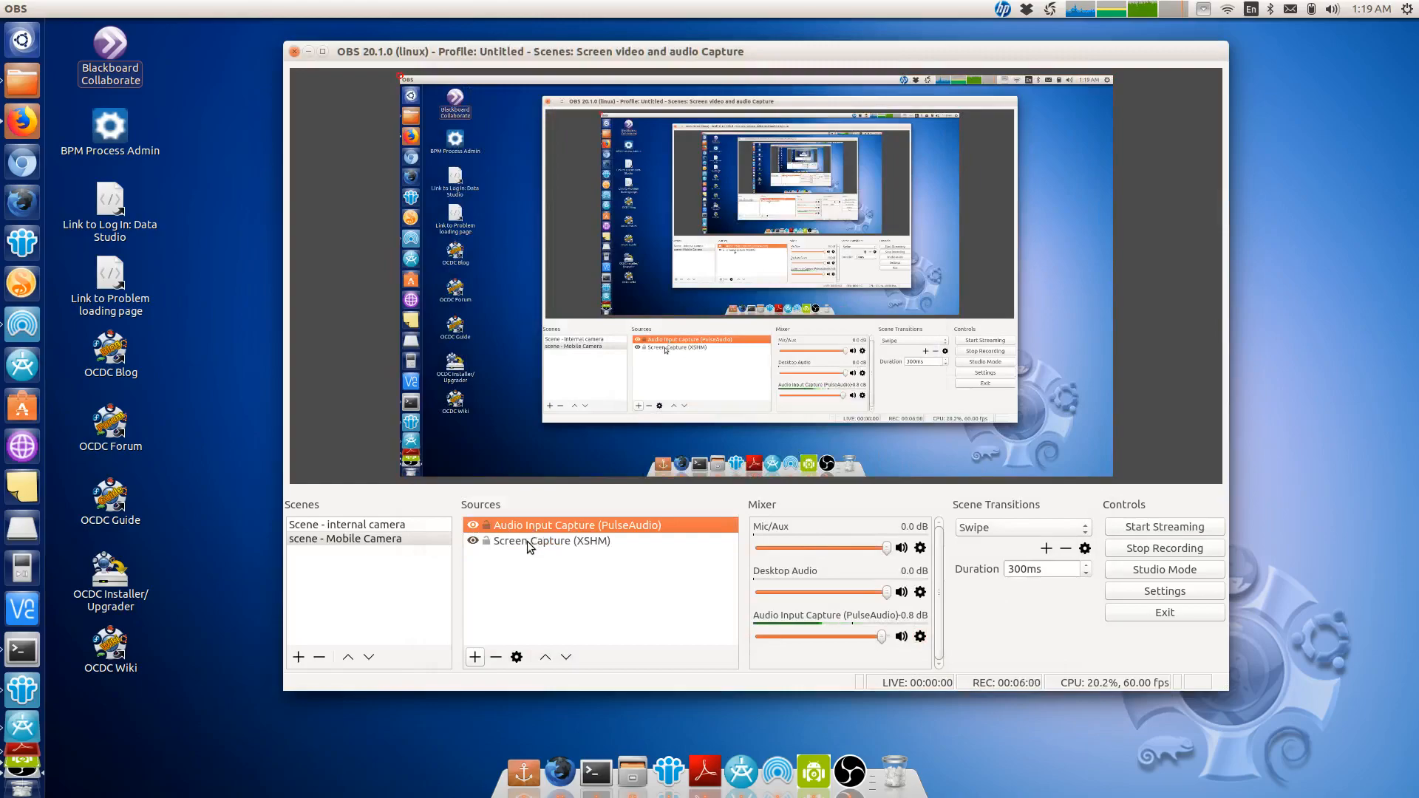
pyautogui.click(529, 543)
pyautogui.click(525, 528)
# - Add the existing Title text source to the Mobile Camera scene
pyautogui.click(474, 657)
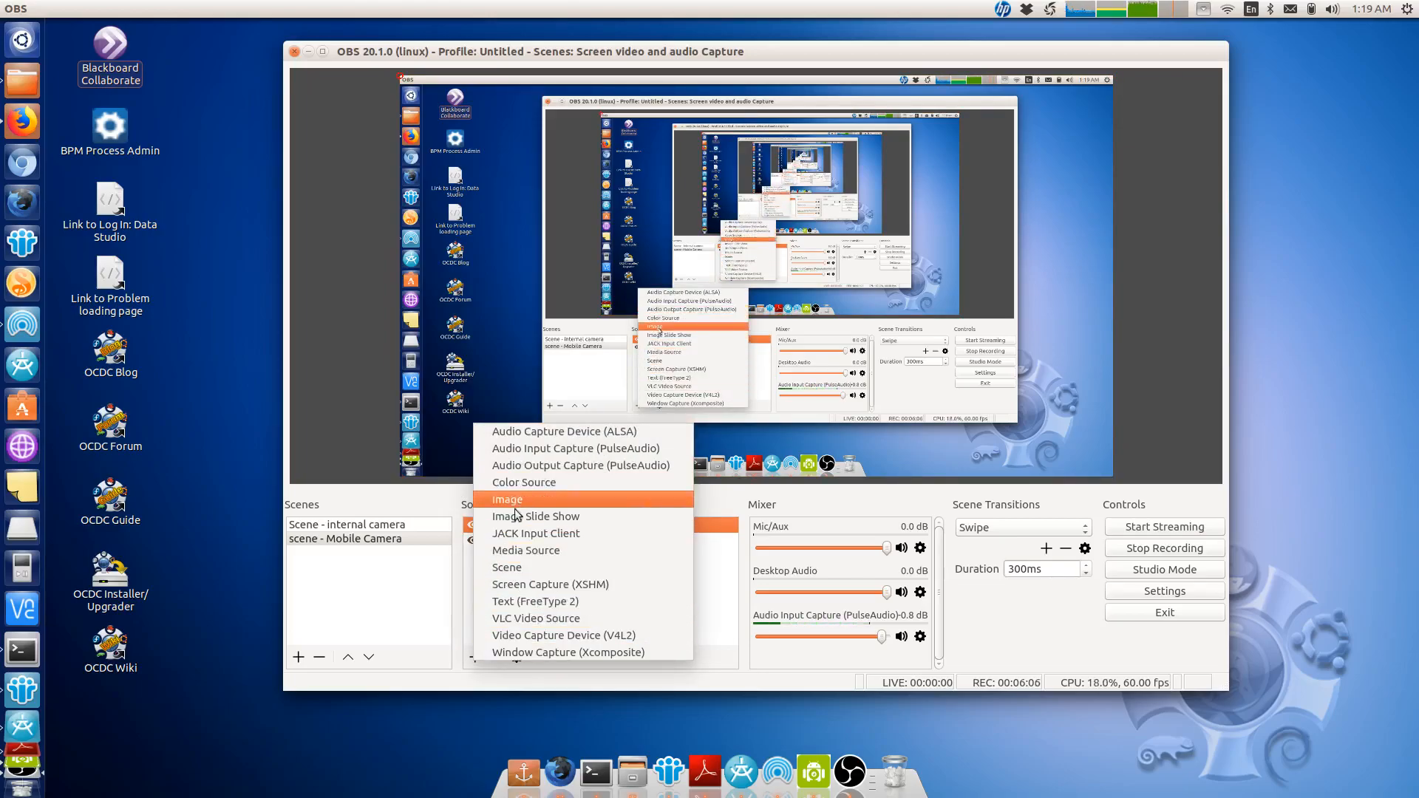
pyautogui.click(529, 600)
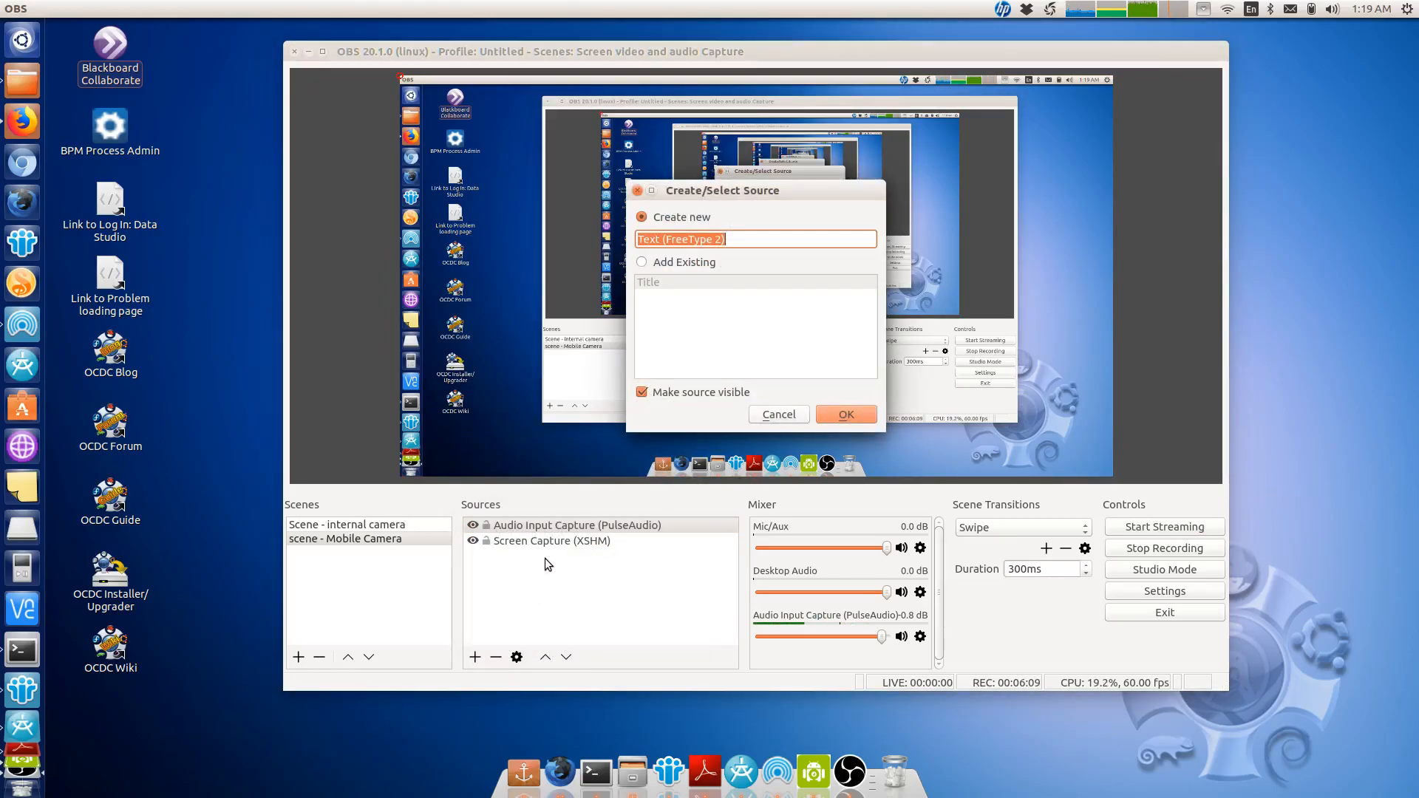
pyautogui.click(681, 263)
pyautogui.click(662, 283)
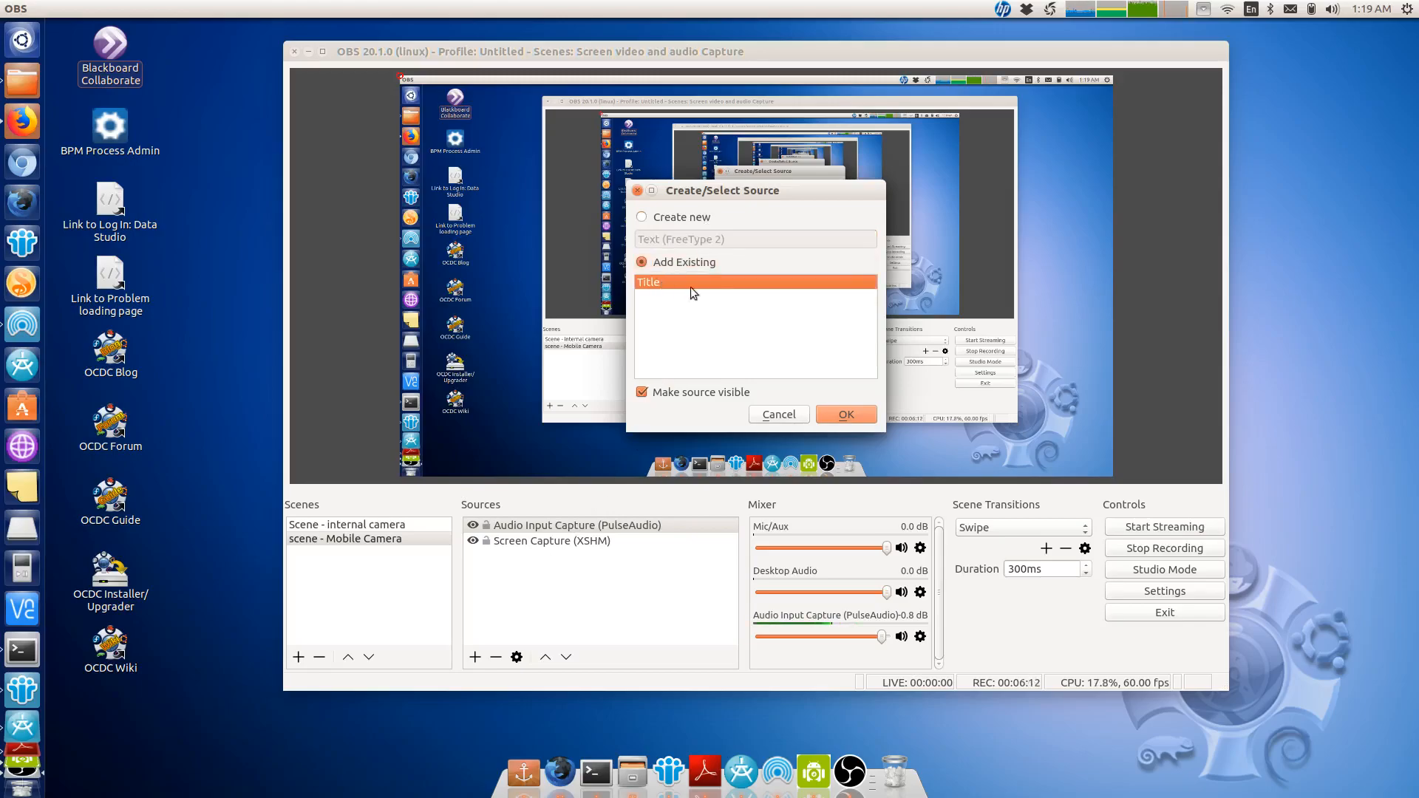
pyautogui.click(846, 414)
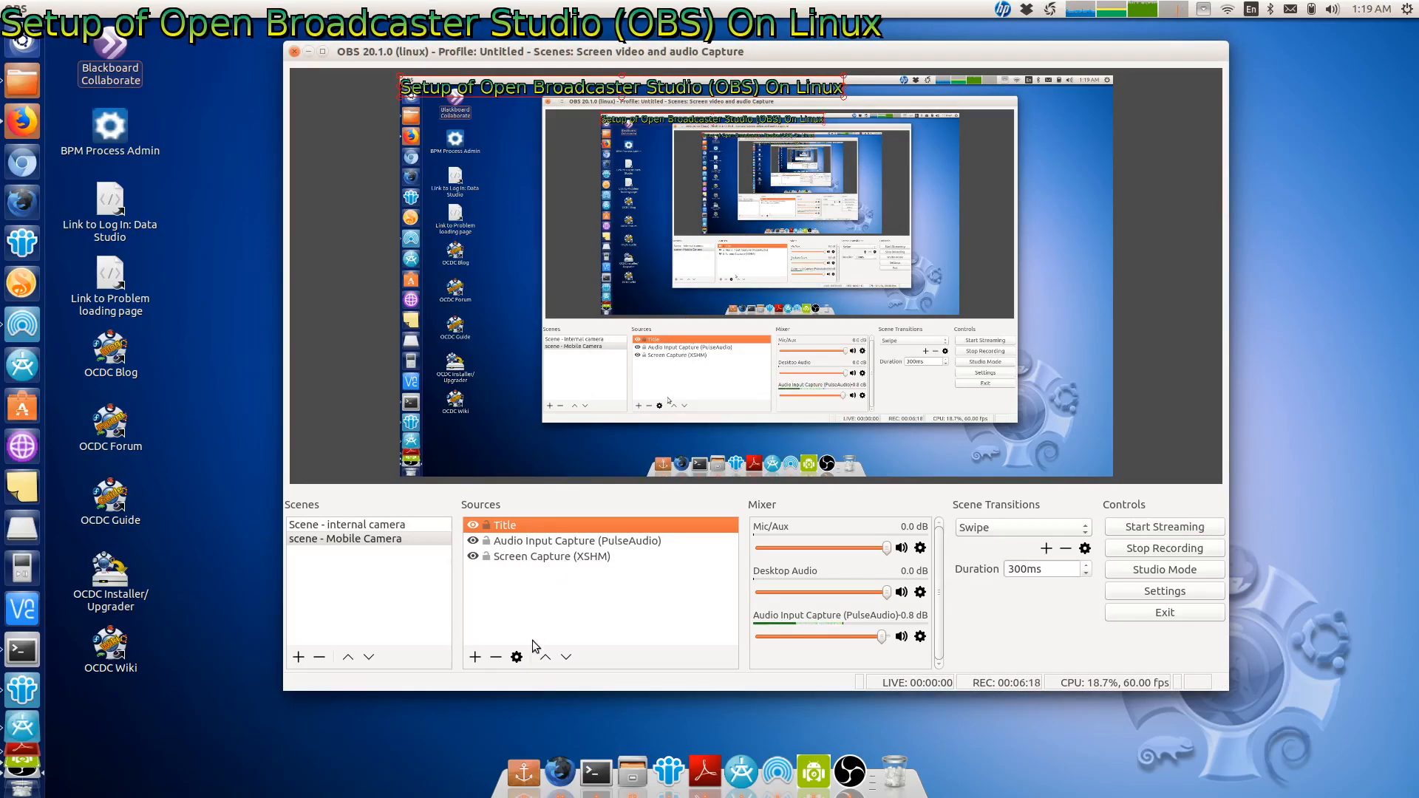
# - Add a new Video Capture Device (V4L2) source named Video Capture Mobile
pyautogui.click(475, 657)
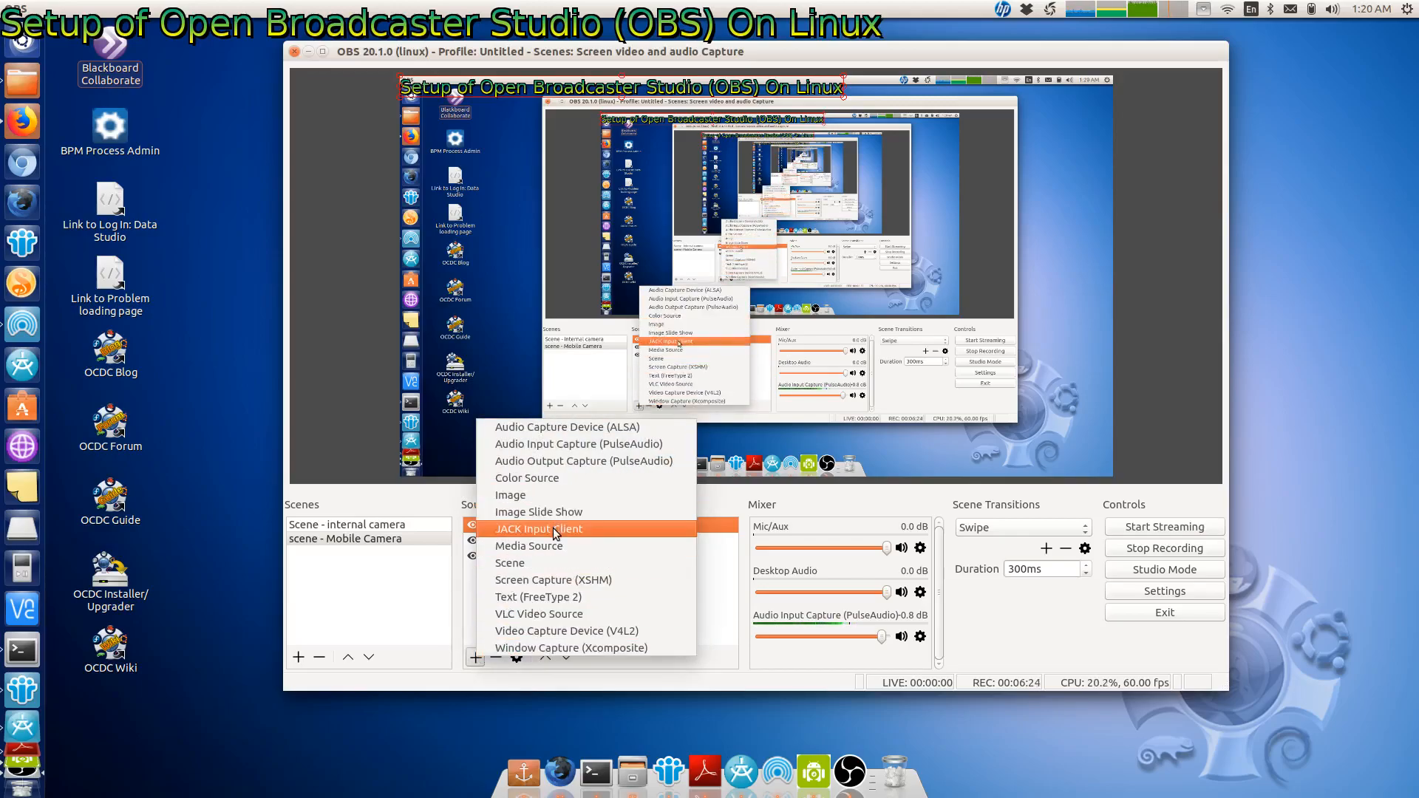
pyautogui.click(553, 632)
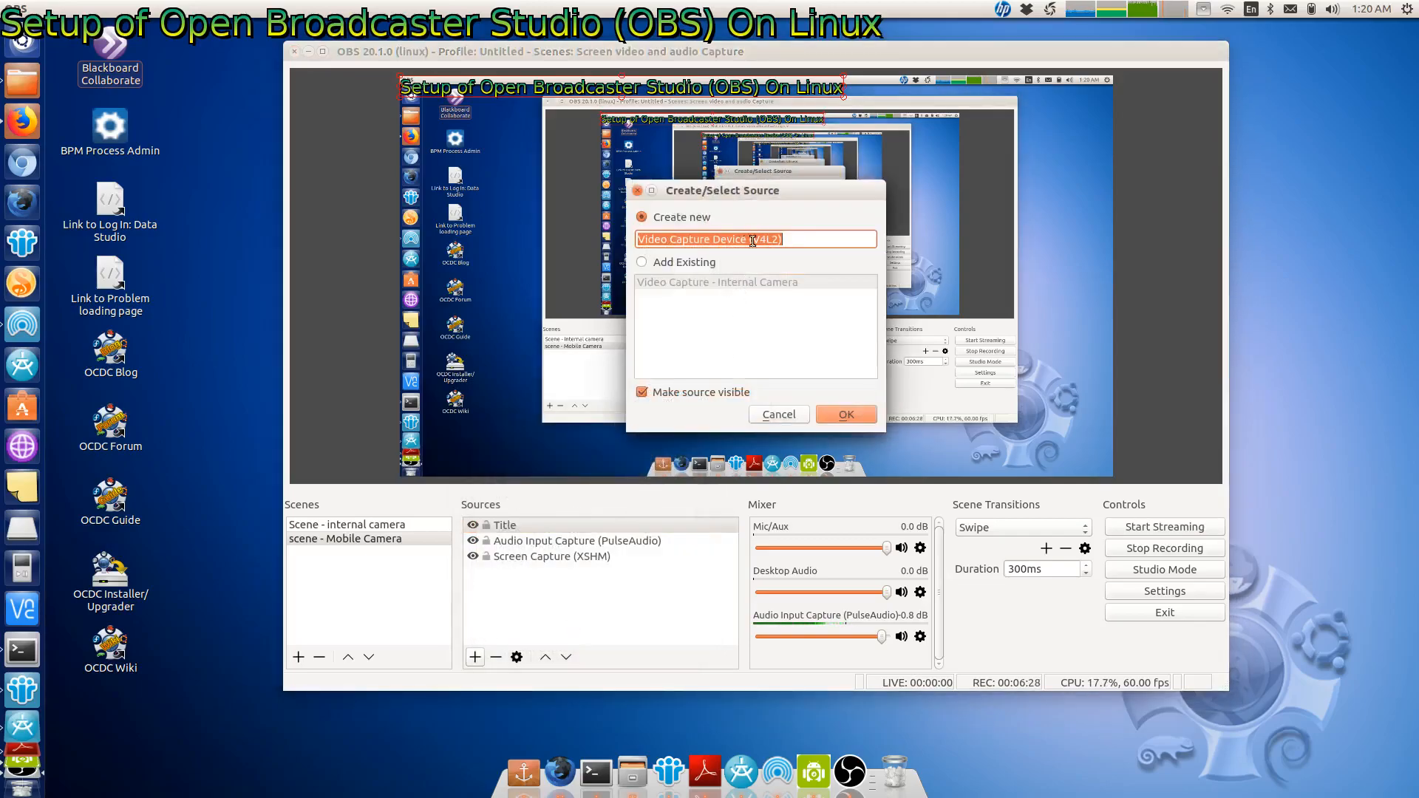
pyautogui.moveTo(712, 239); pyautogui.dragTo(808, 235)
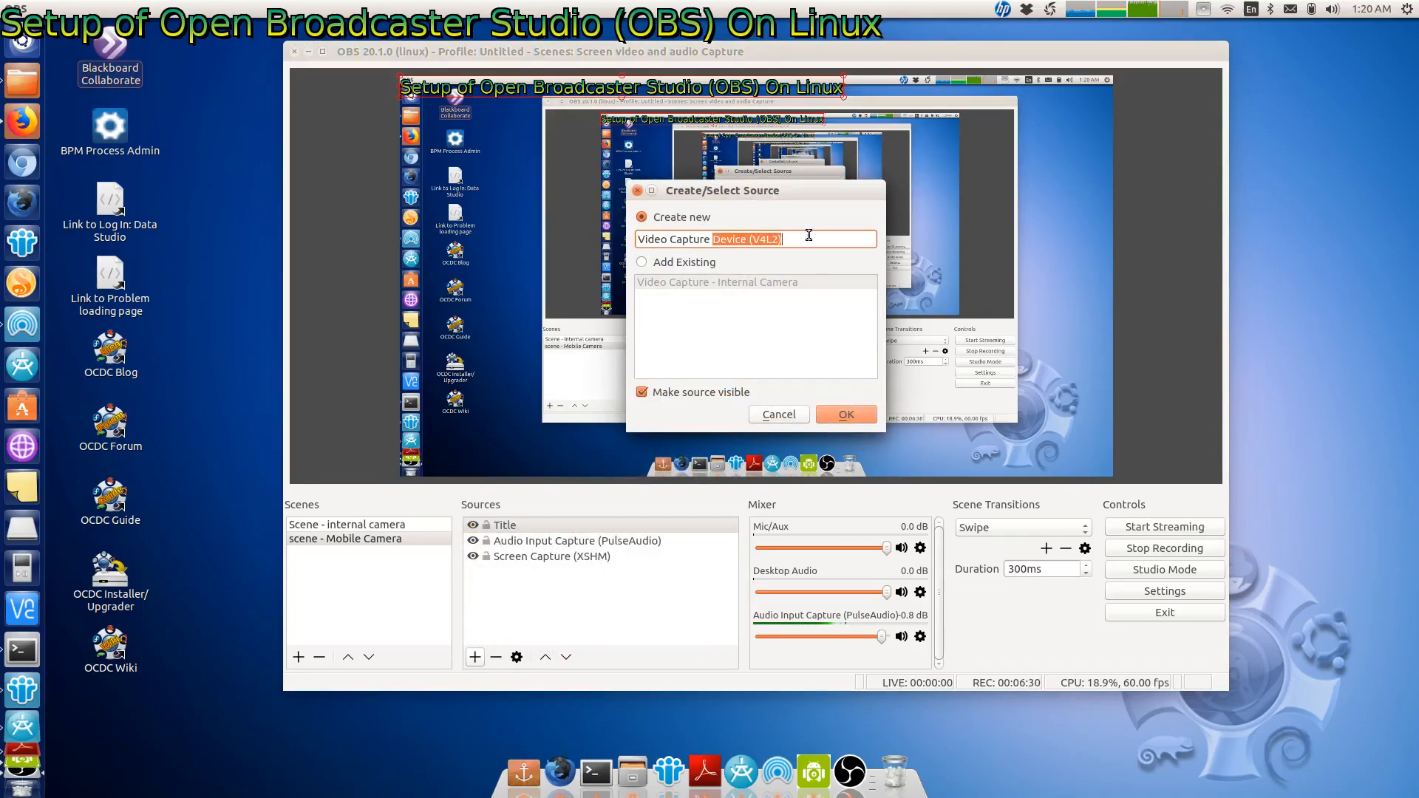
pyautogui.write('Mobil')
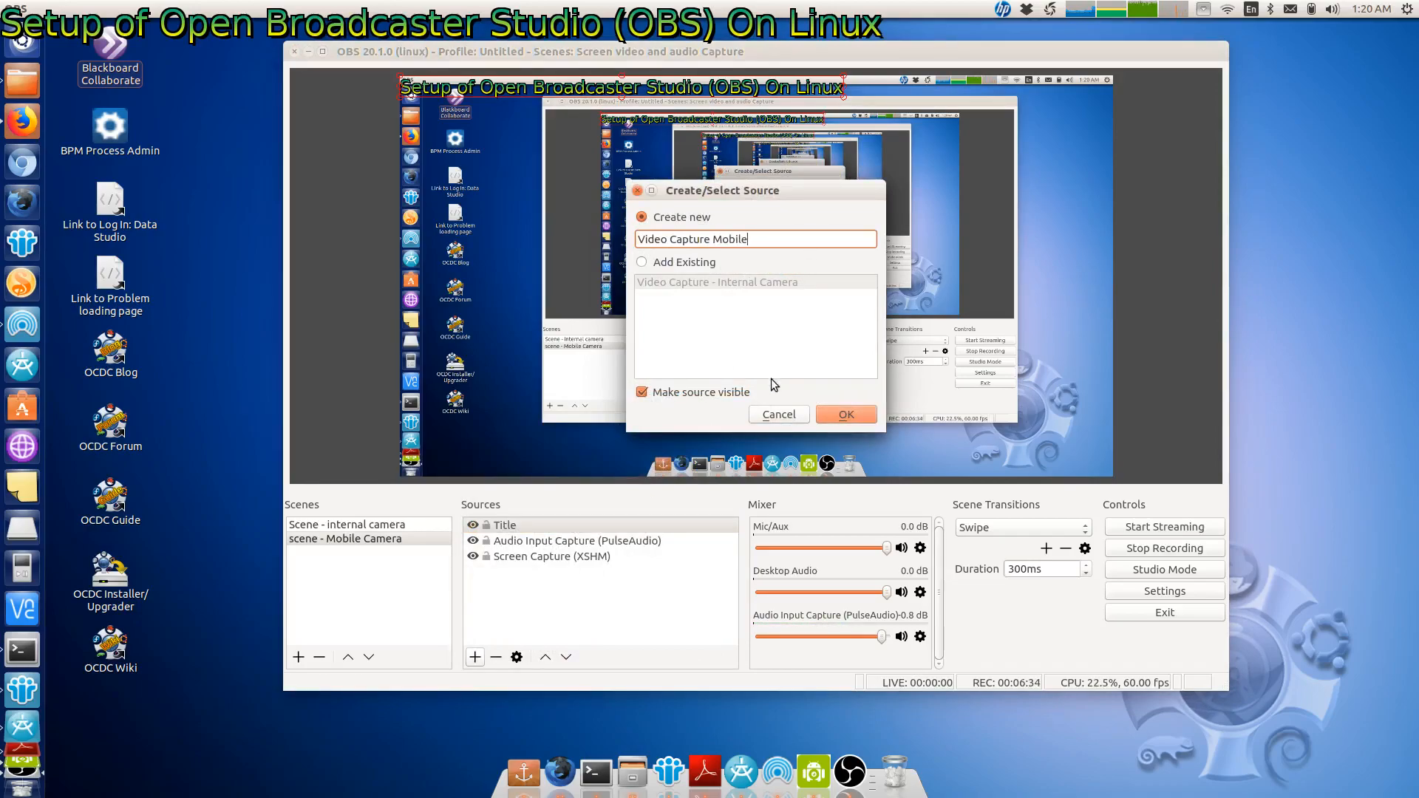
pyautogui.click(832, 410)
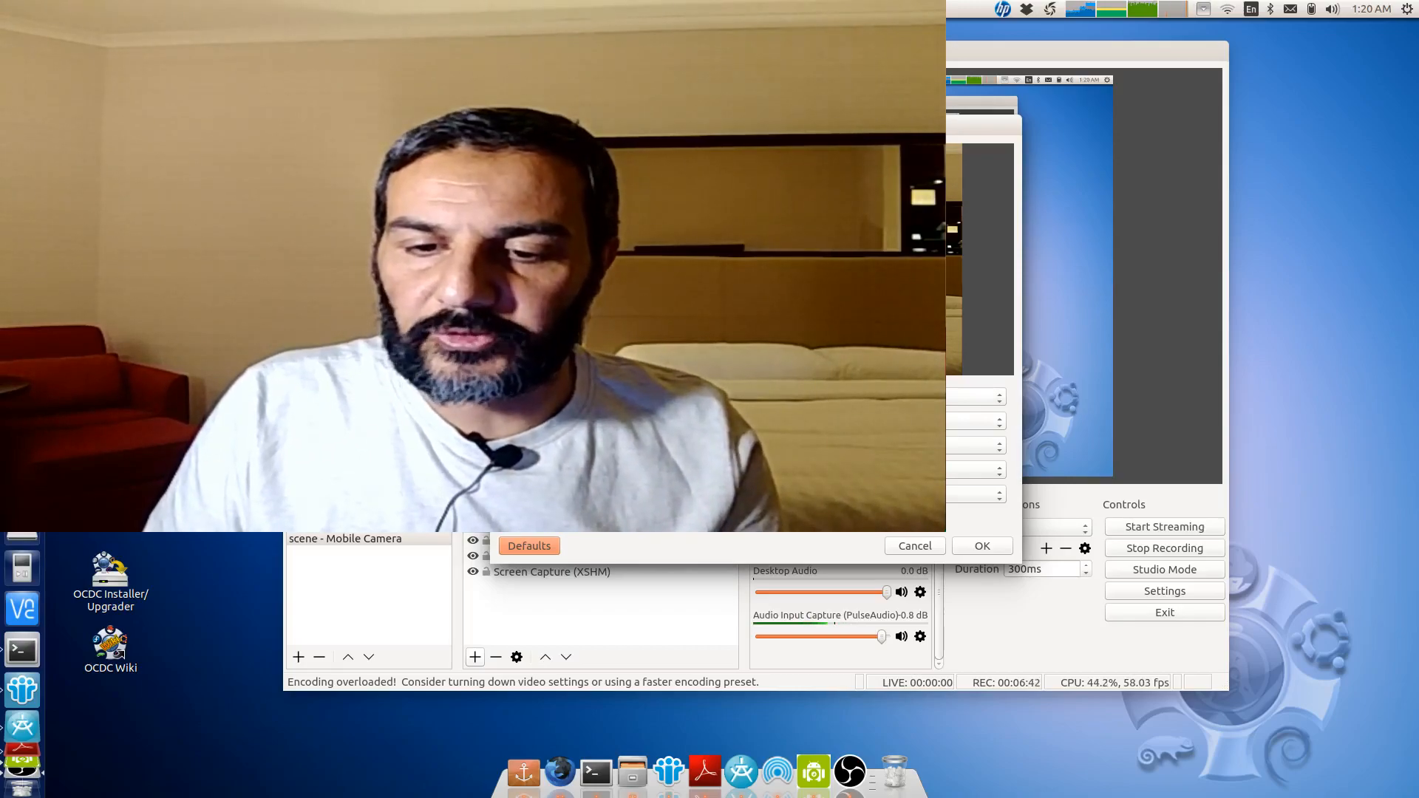
# - Choose the mobile video capture's device options and confirm its properties
pyautogui.click(832, 397)
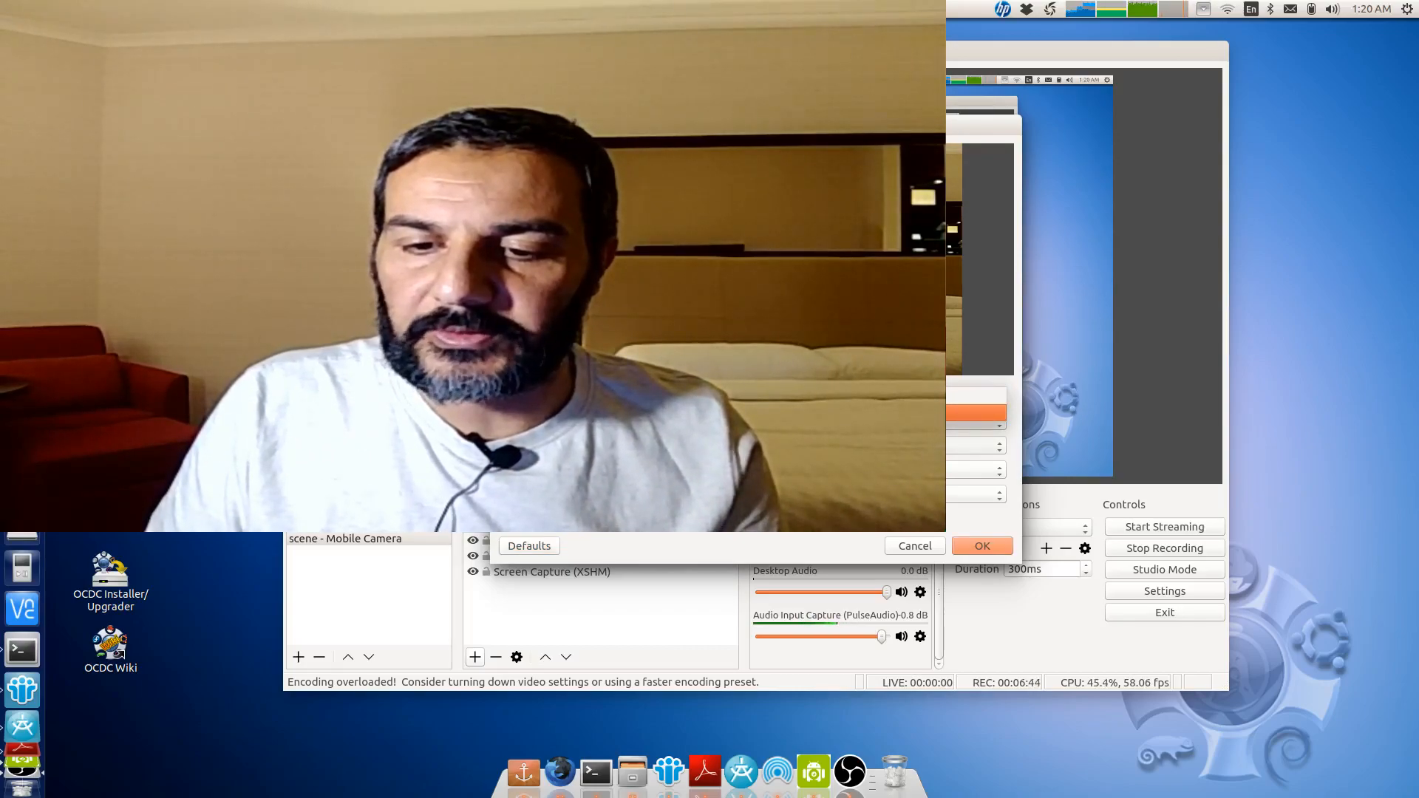
pyautogui.click(832, 396)
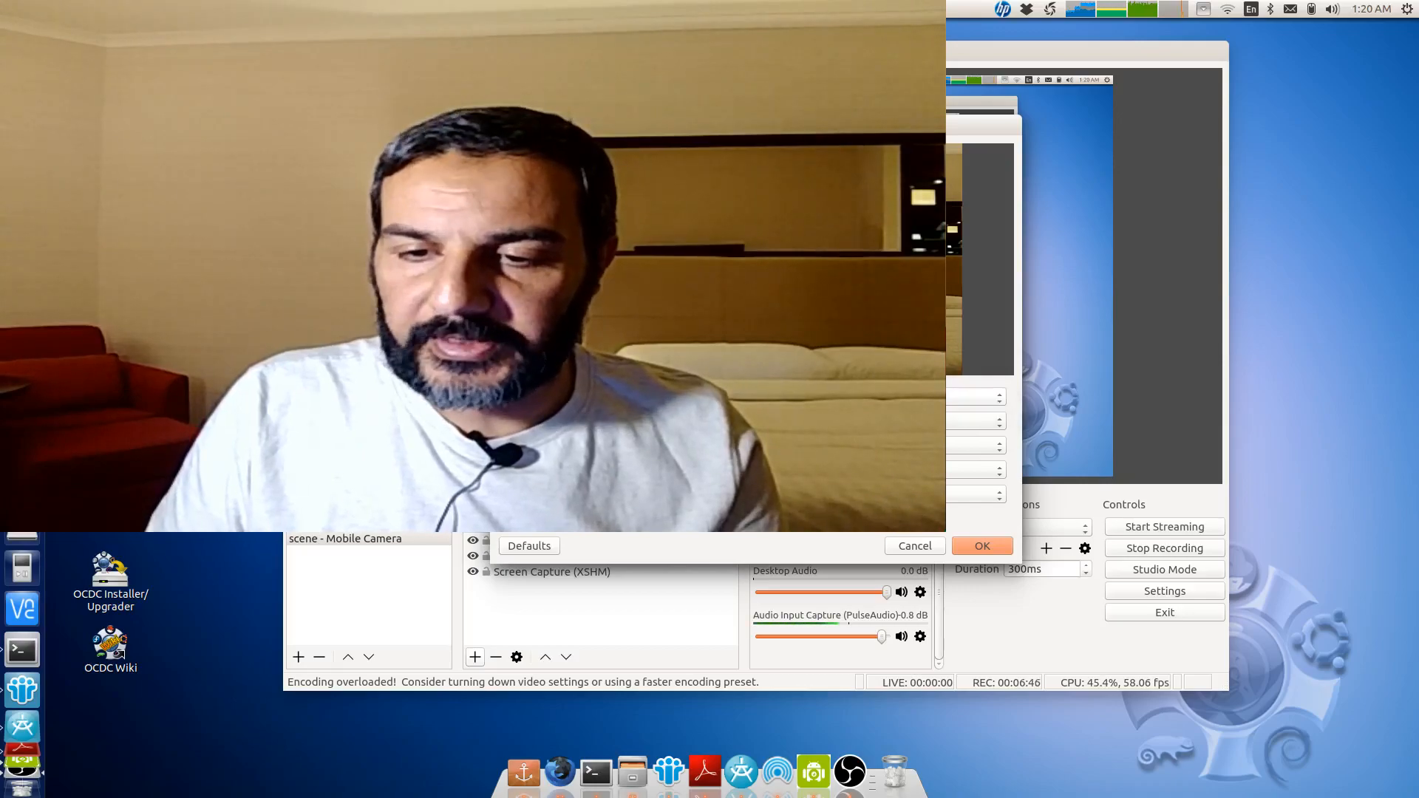
pyautogui.click(832, 469)
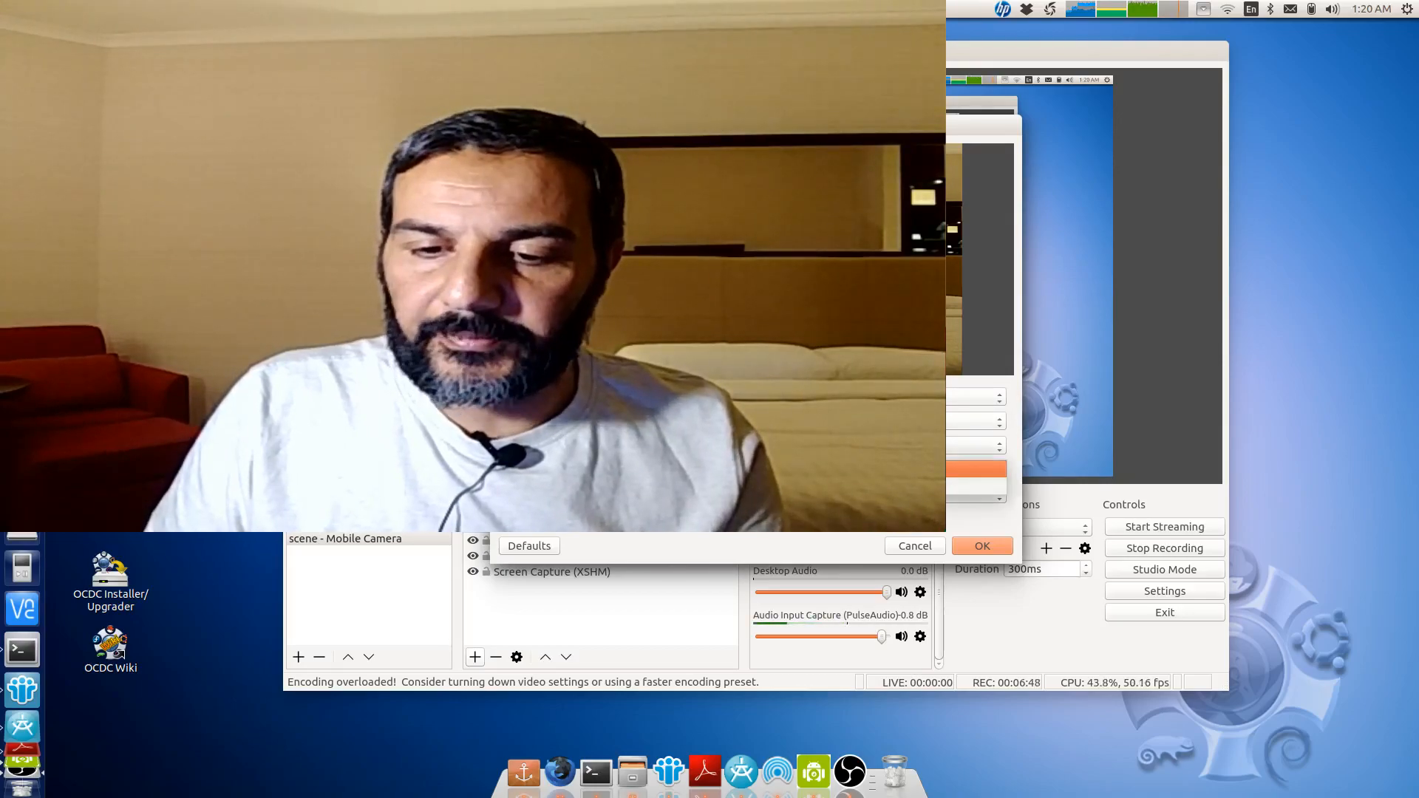
pyautogui.click(832, 485)
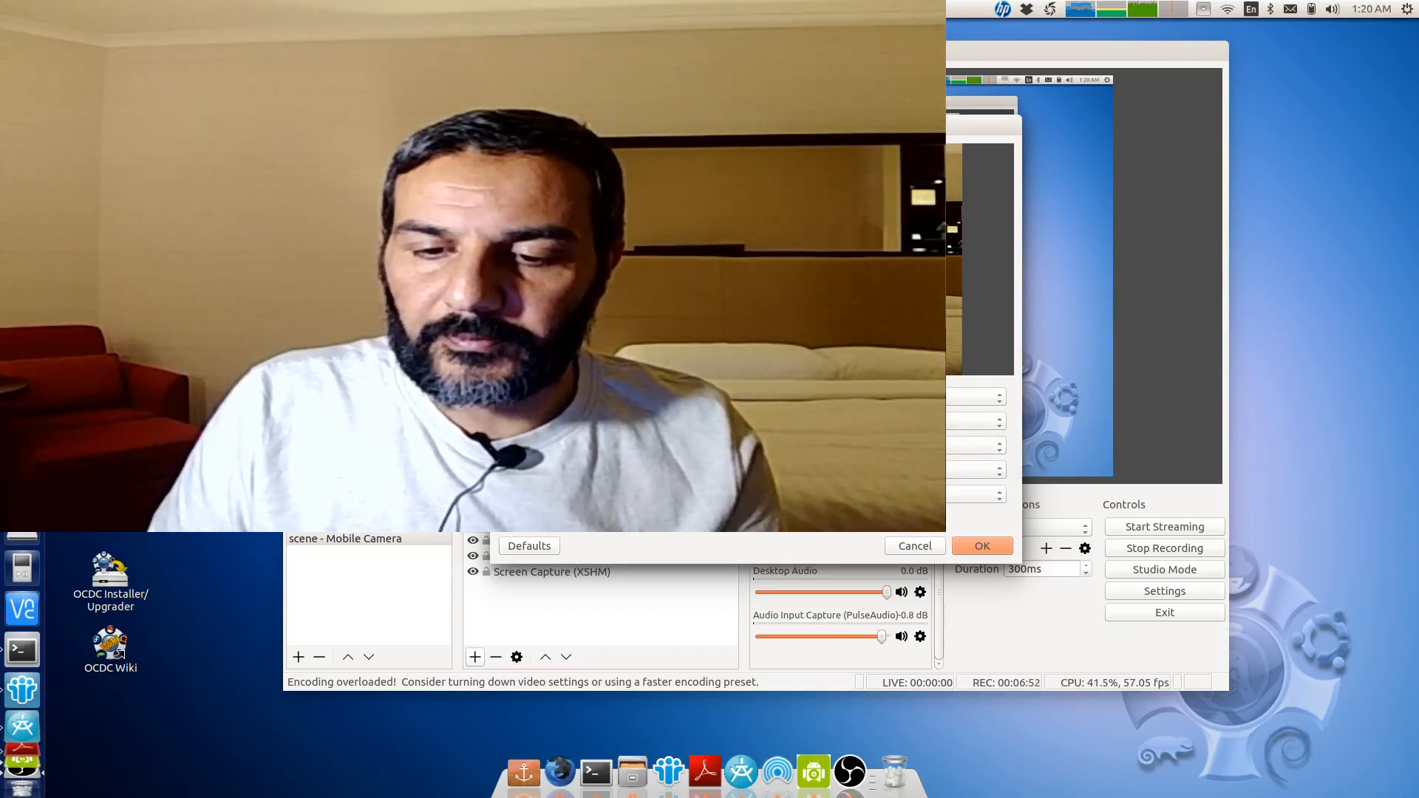
pyautogui.click(791, 495)
pyautogui.click(791, 516)
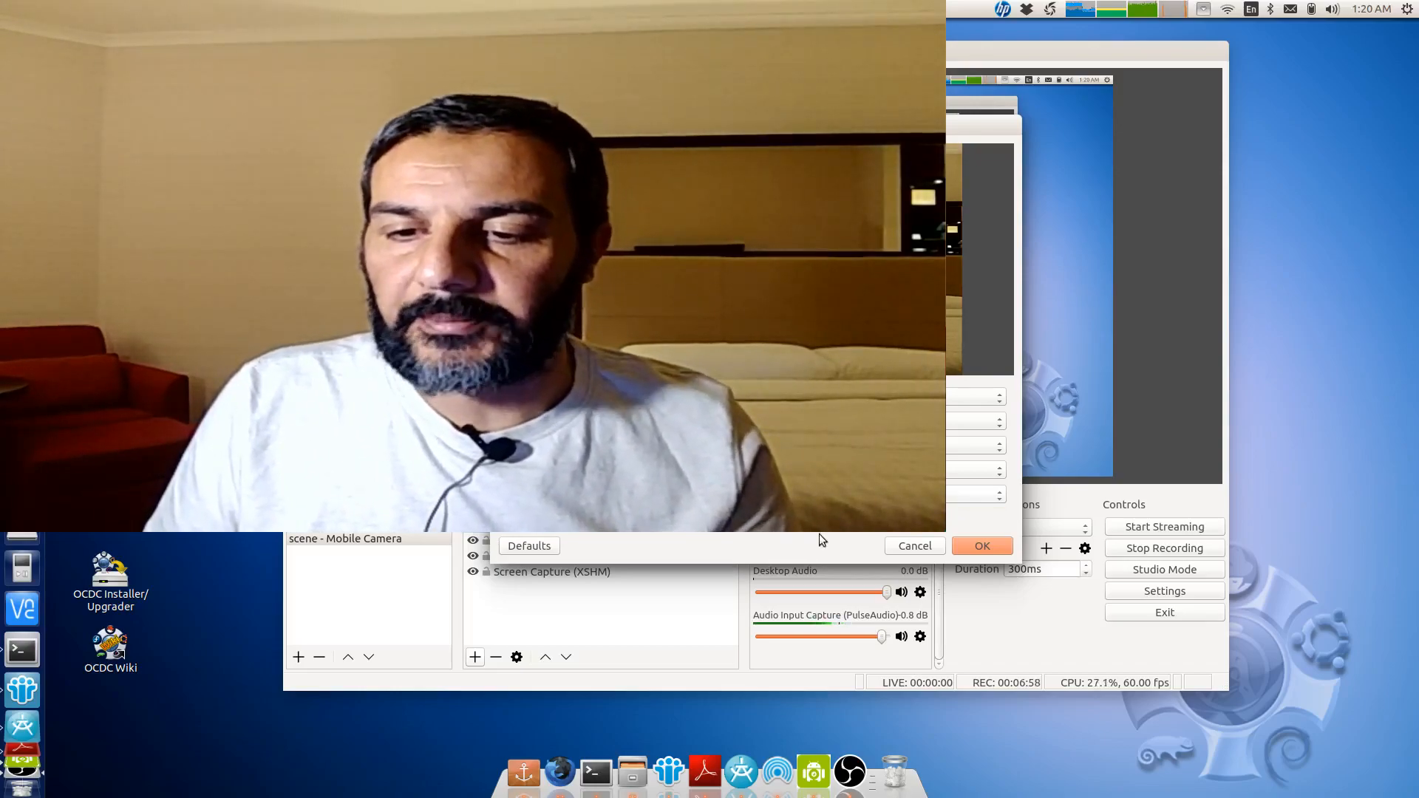
pyautogui.click(982, 547)
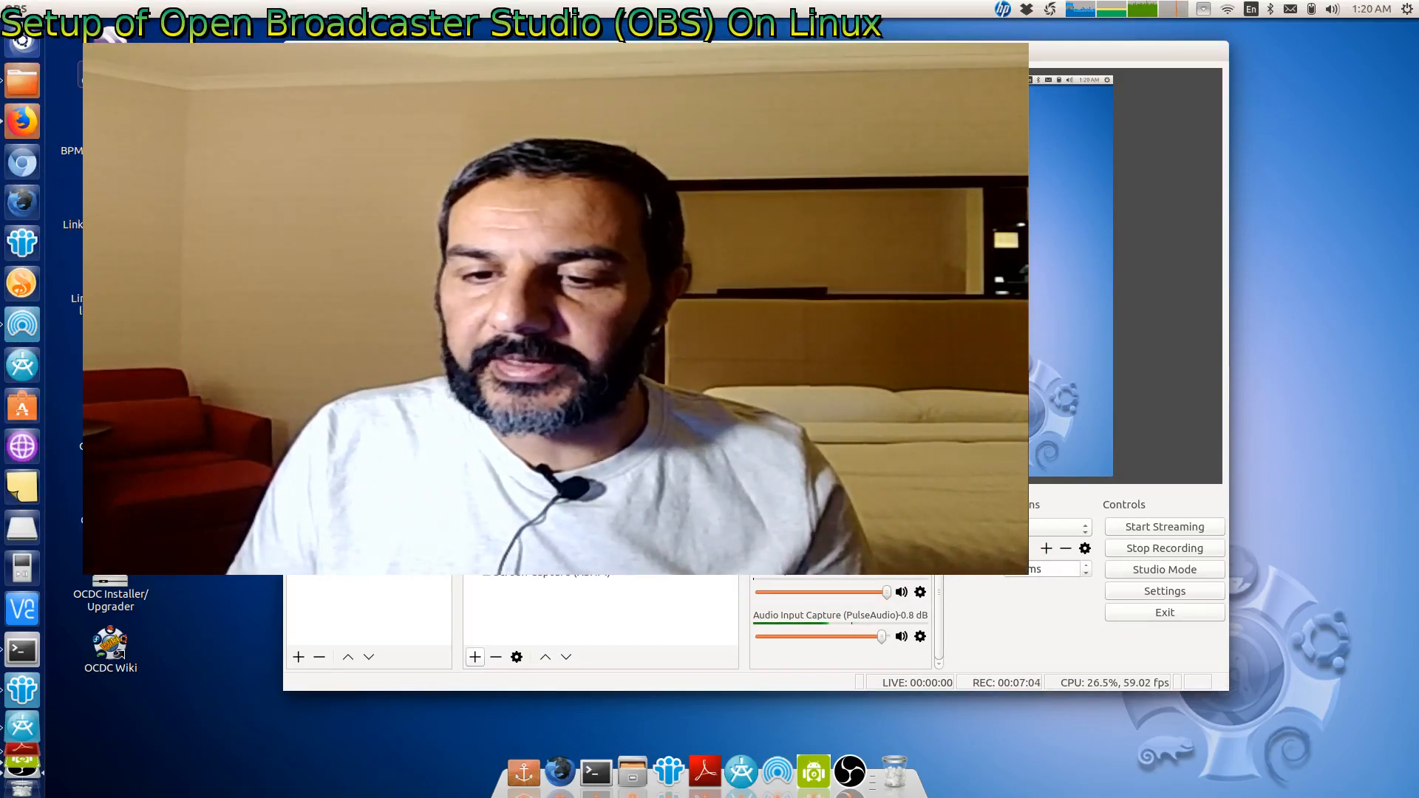
# - Shrink the mobile camera image and place it in the preview's top-right corner
pyautogui.moveTo(916, 365); pyautogui.dragTo(600, 186)
pyautogui.moveTo(528, 150); pyautogui.dragTo(1004, 123)
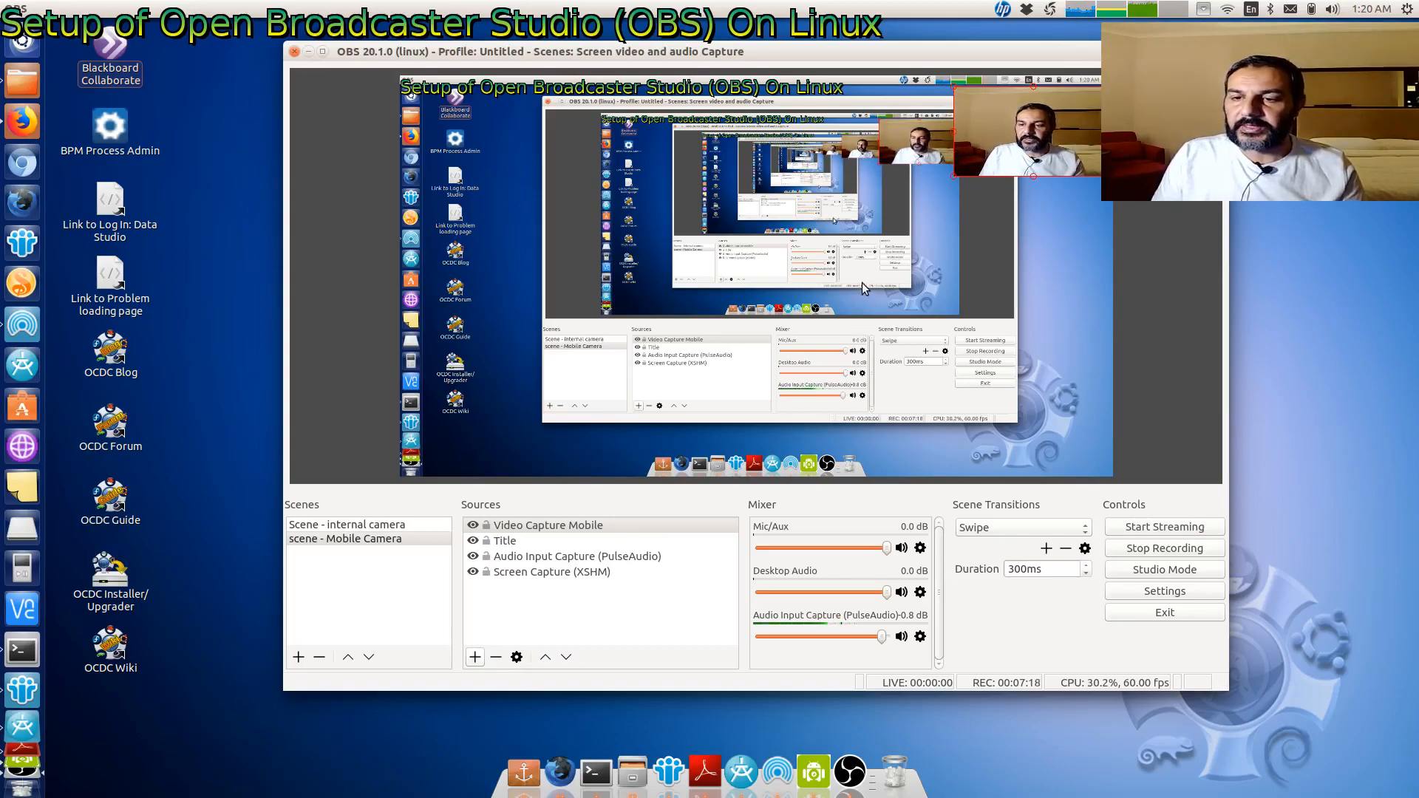
# - Move the Title source to the top of the Mobile Camera scene's source list
pyautogui.click(530, 541)
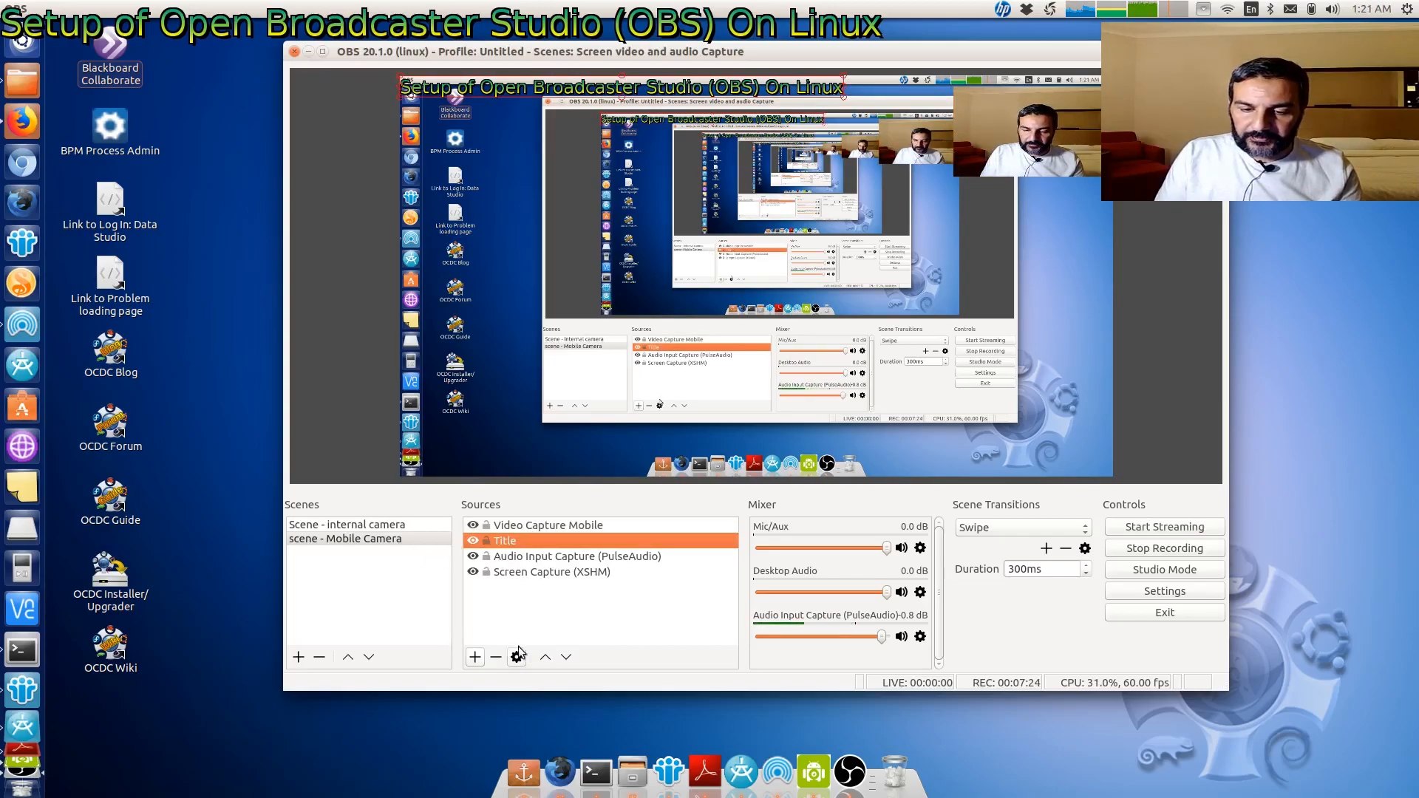
pyautogui.click(544, 658)
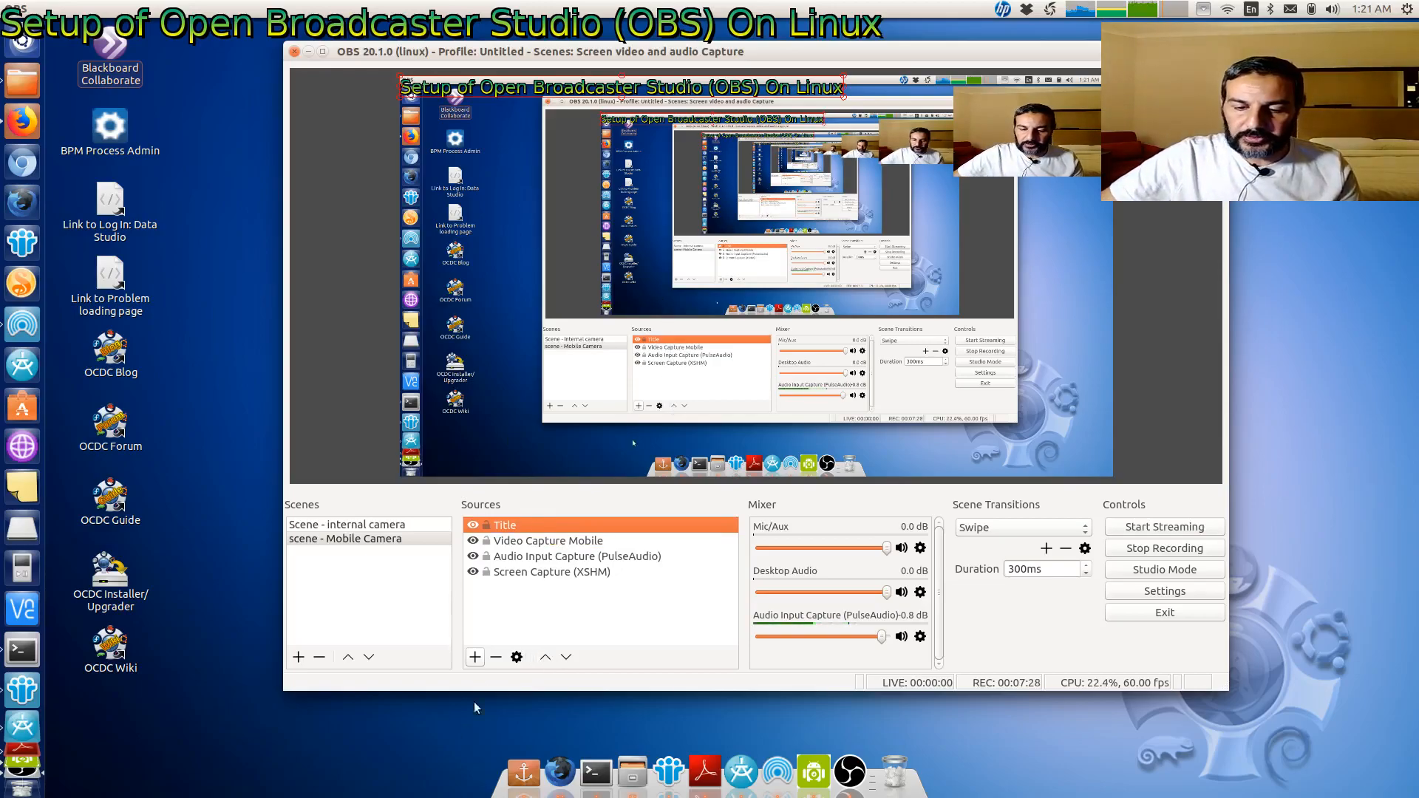
# - Add a new Text (FreeType 2) source named Subtitle
pyautogui.click(474, 657)
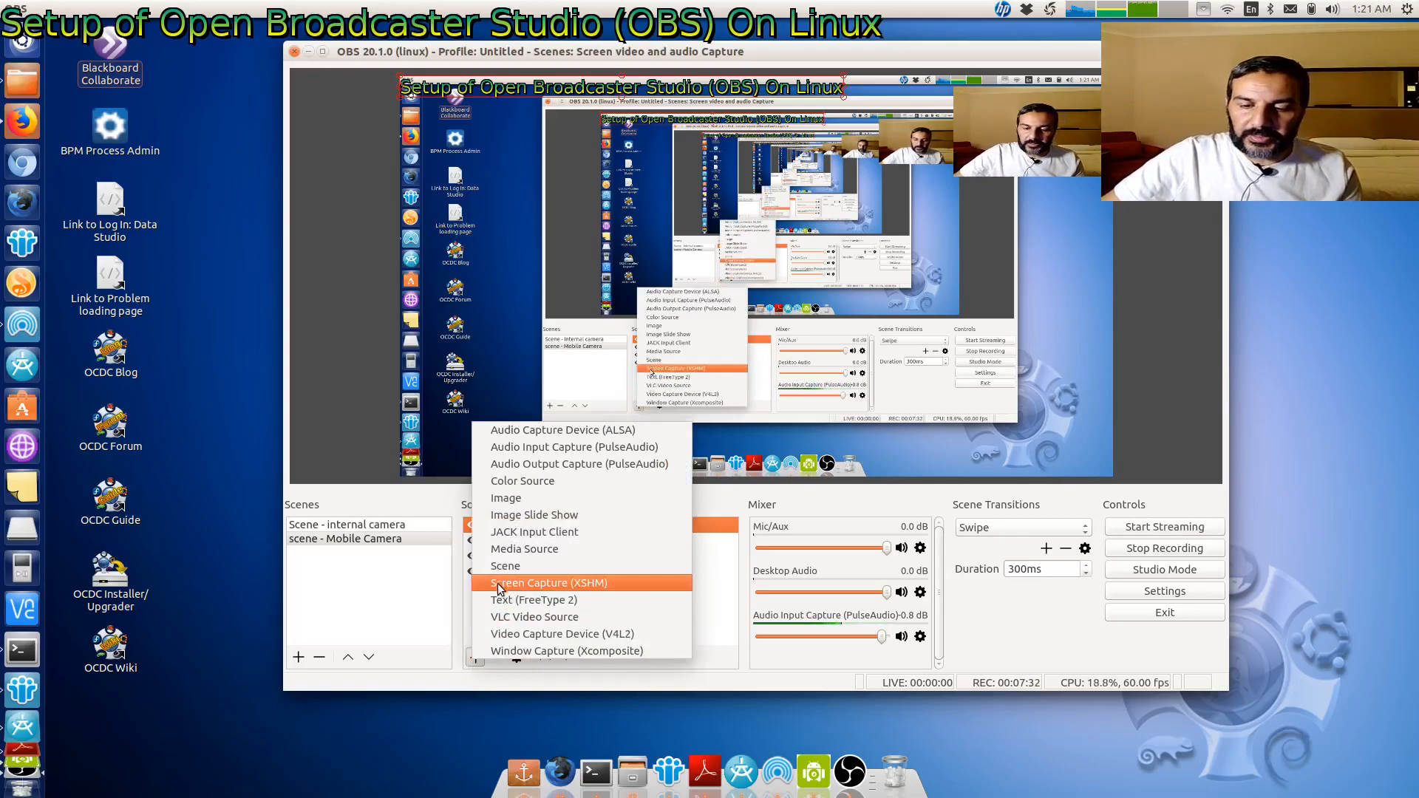
pyautogui.click(517, 599)
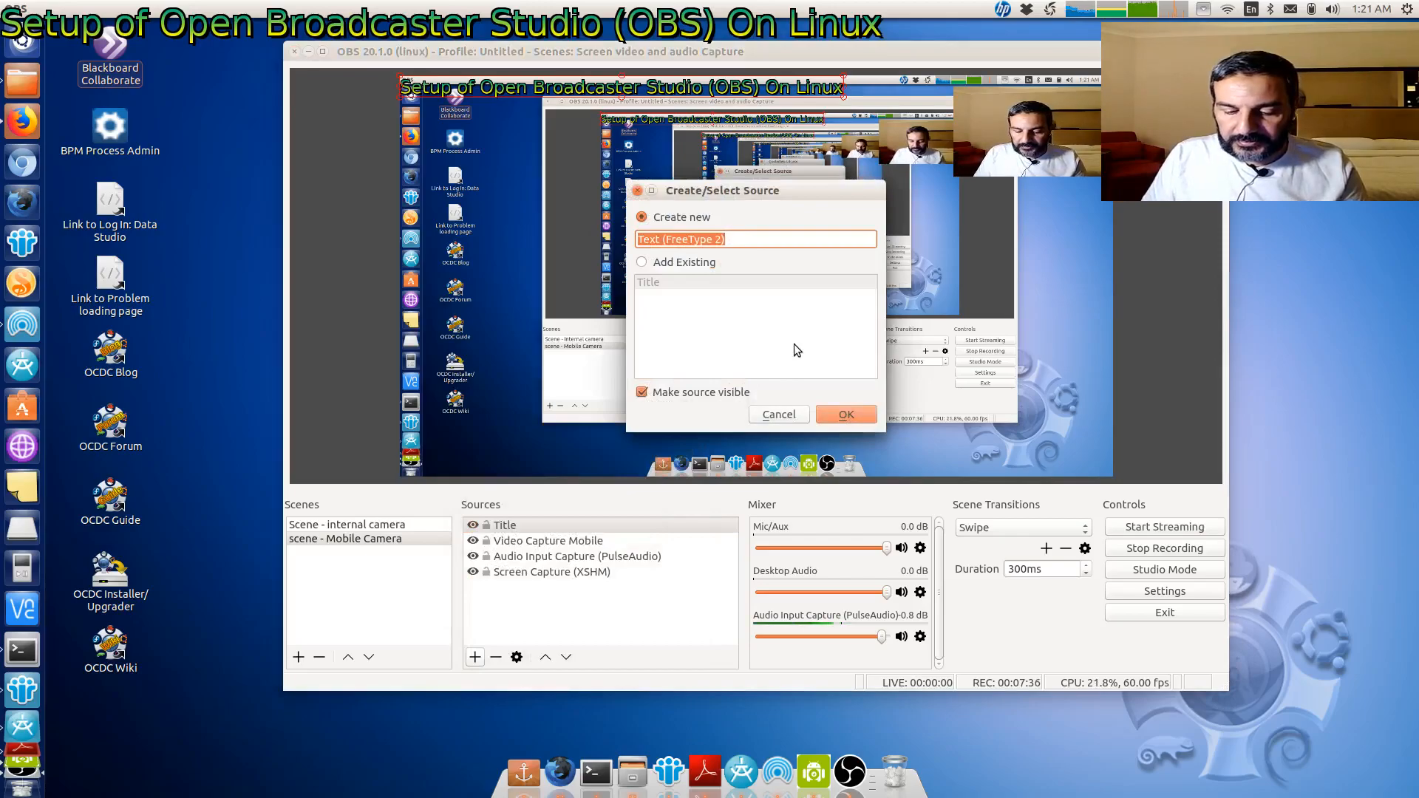
pyautogui.write('Sub')
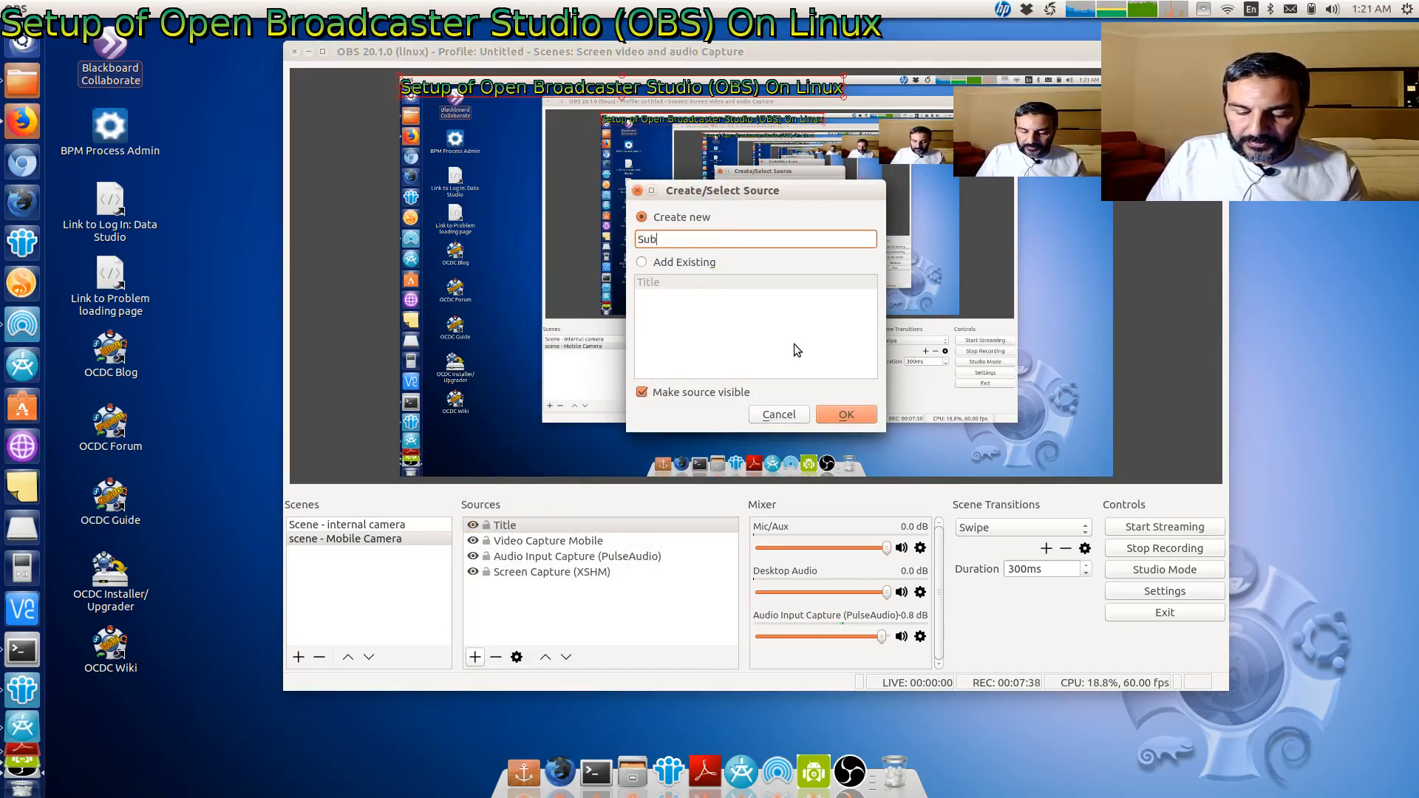
pyautogui.write('title')
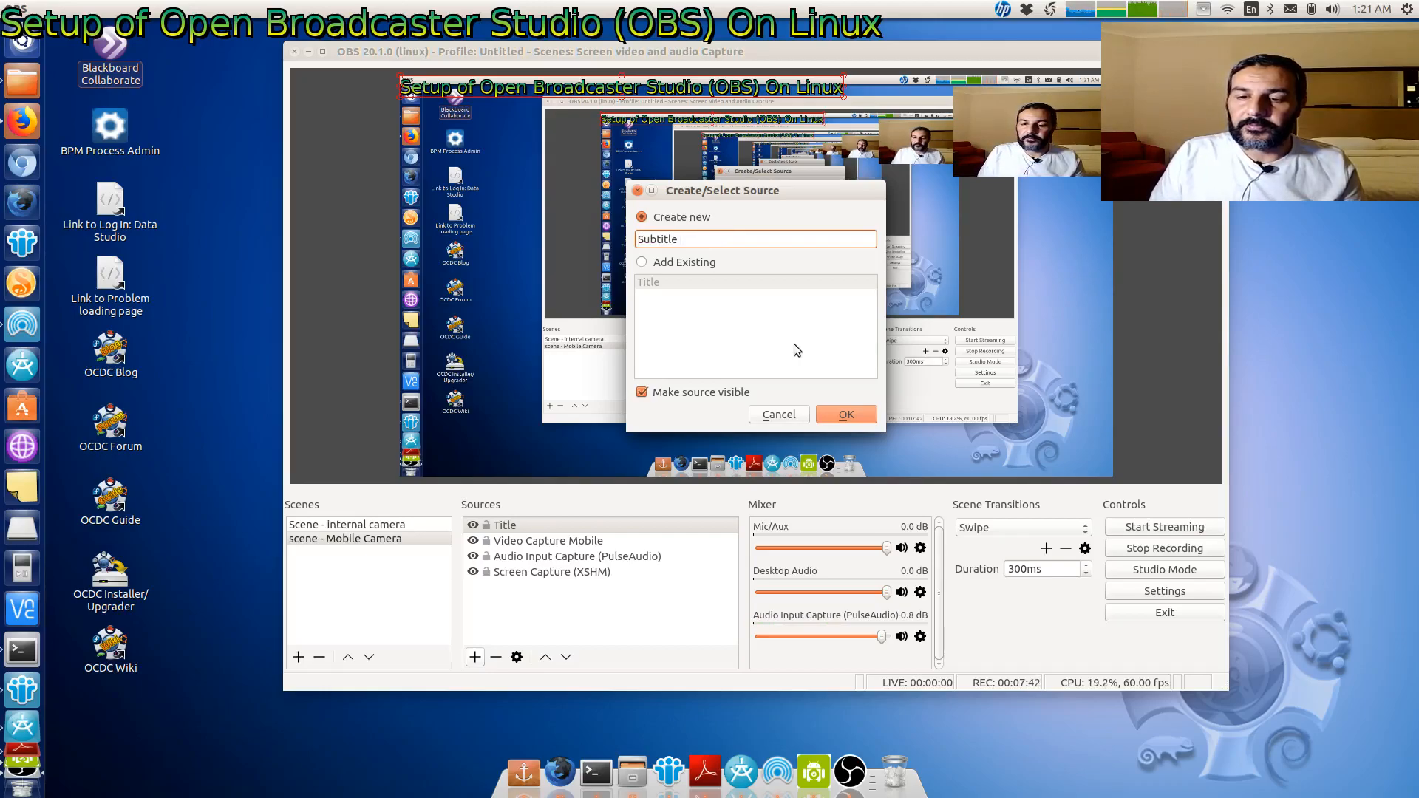
pyautogui.click(845, 414)
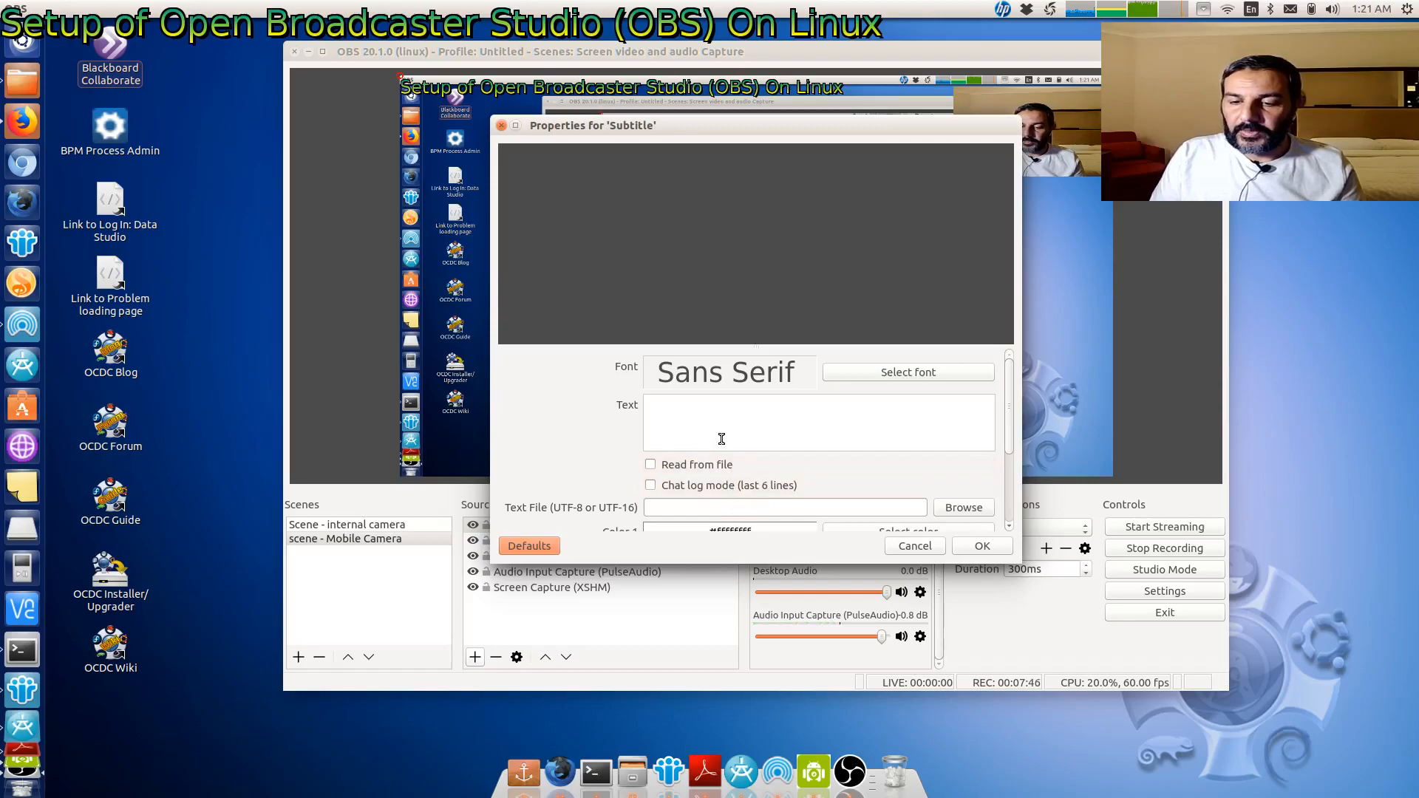
# - Set the subtitle's text to the presenter's name and social media handle and confirm
pyautogui.click(705, 423)
pyautogui.write('Ahme')
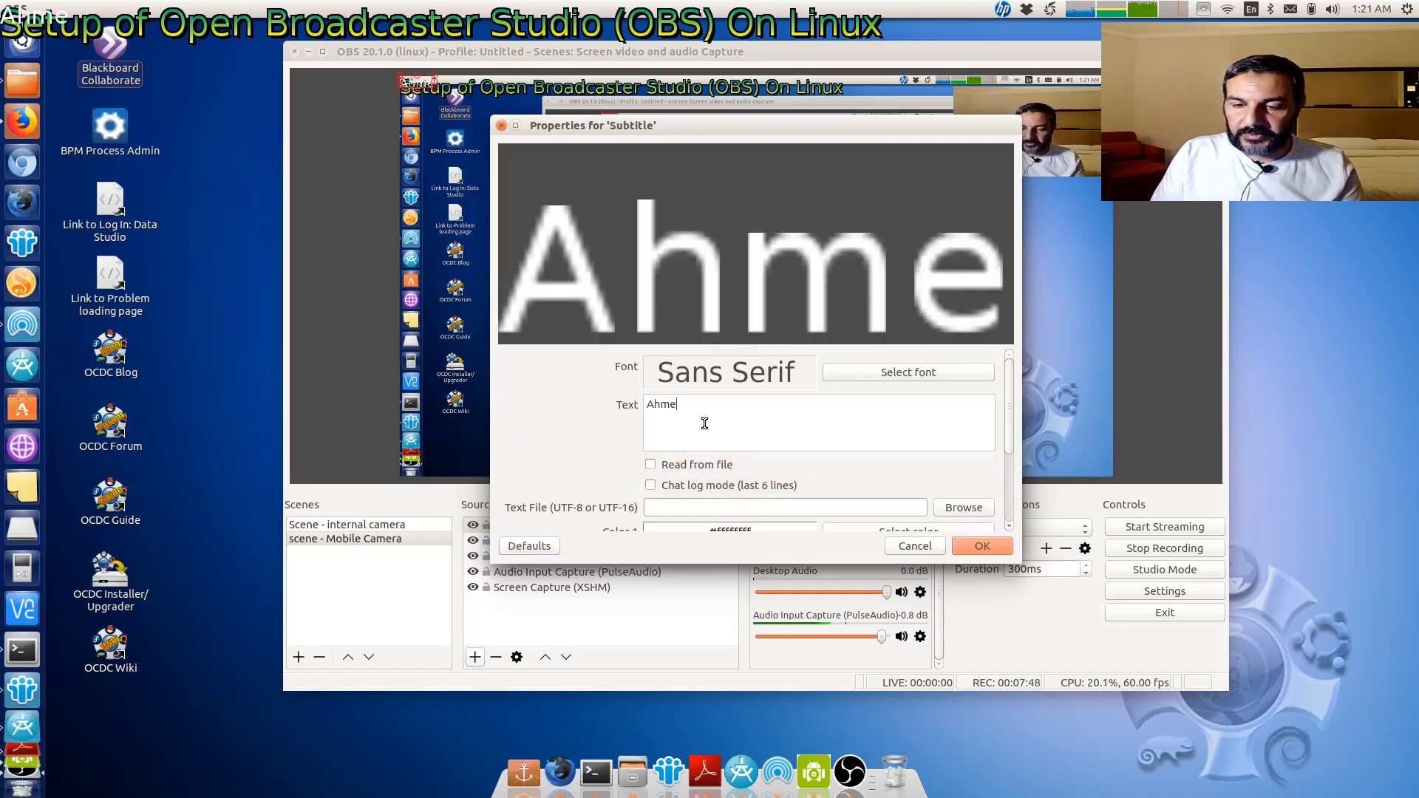
pyautogui.write('d Ibrahi')
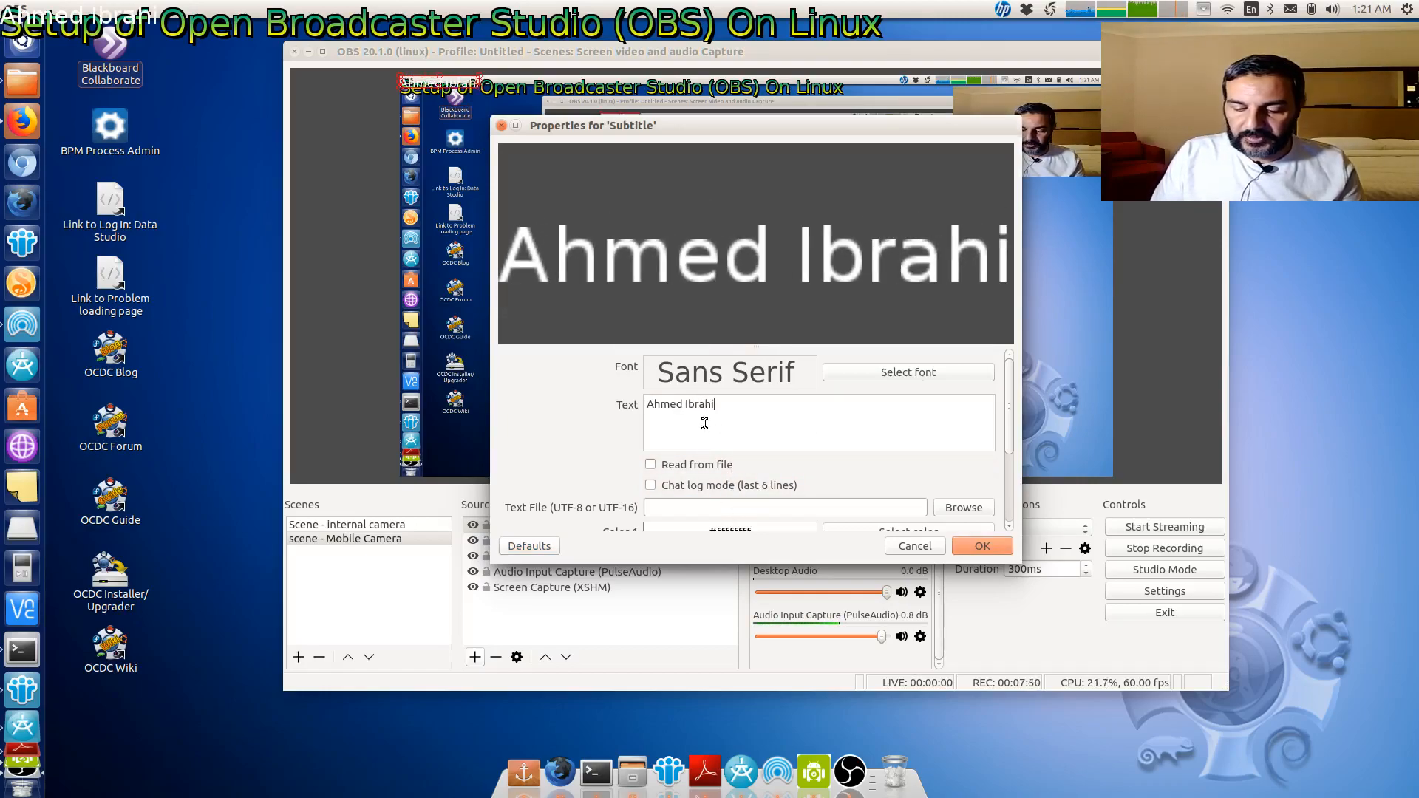
pyautogui.write('m: @')
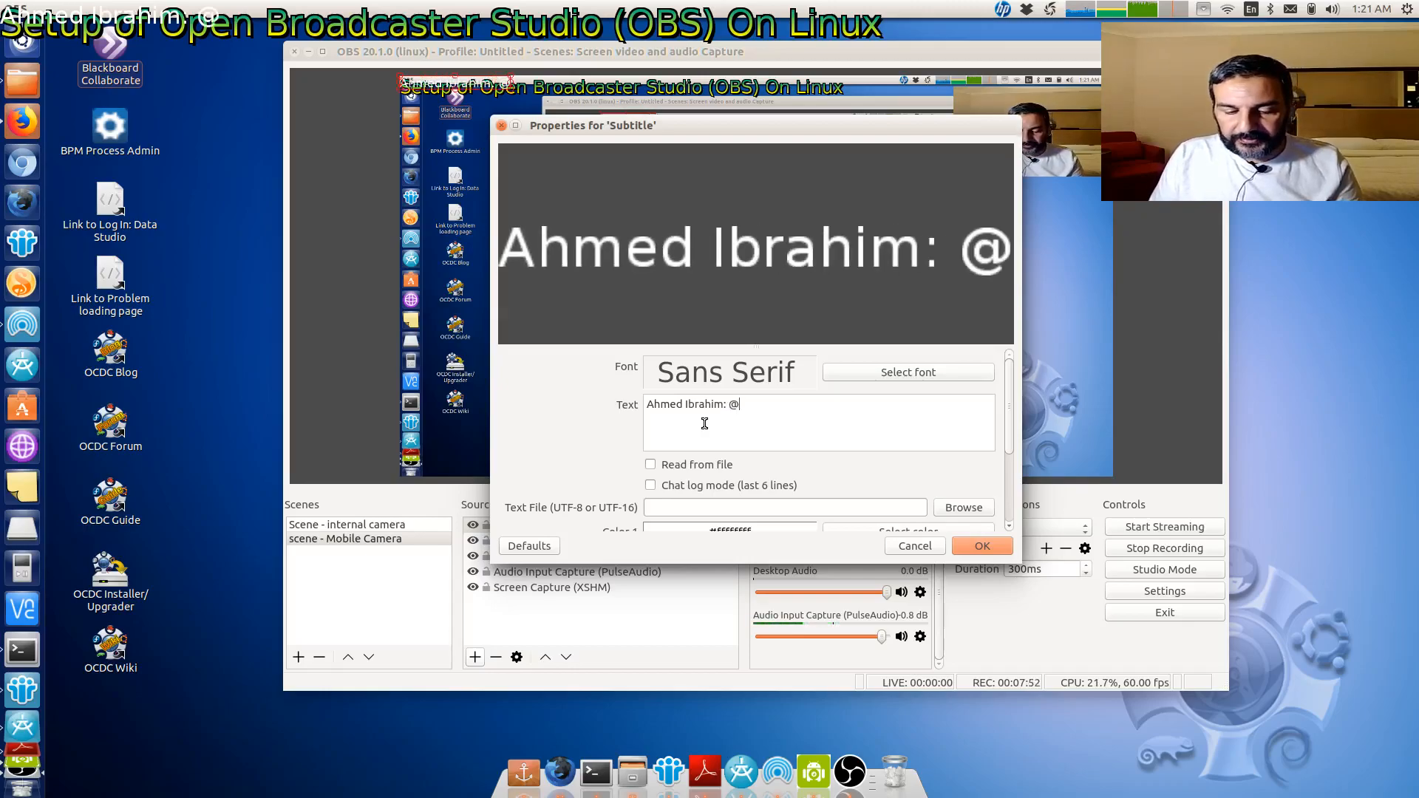
pyautogui.write('abou7')
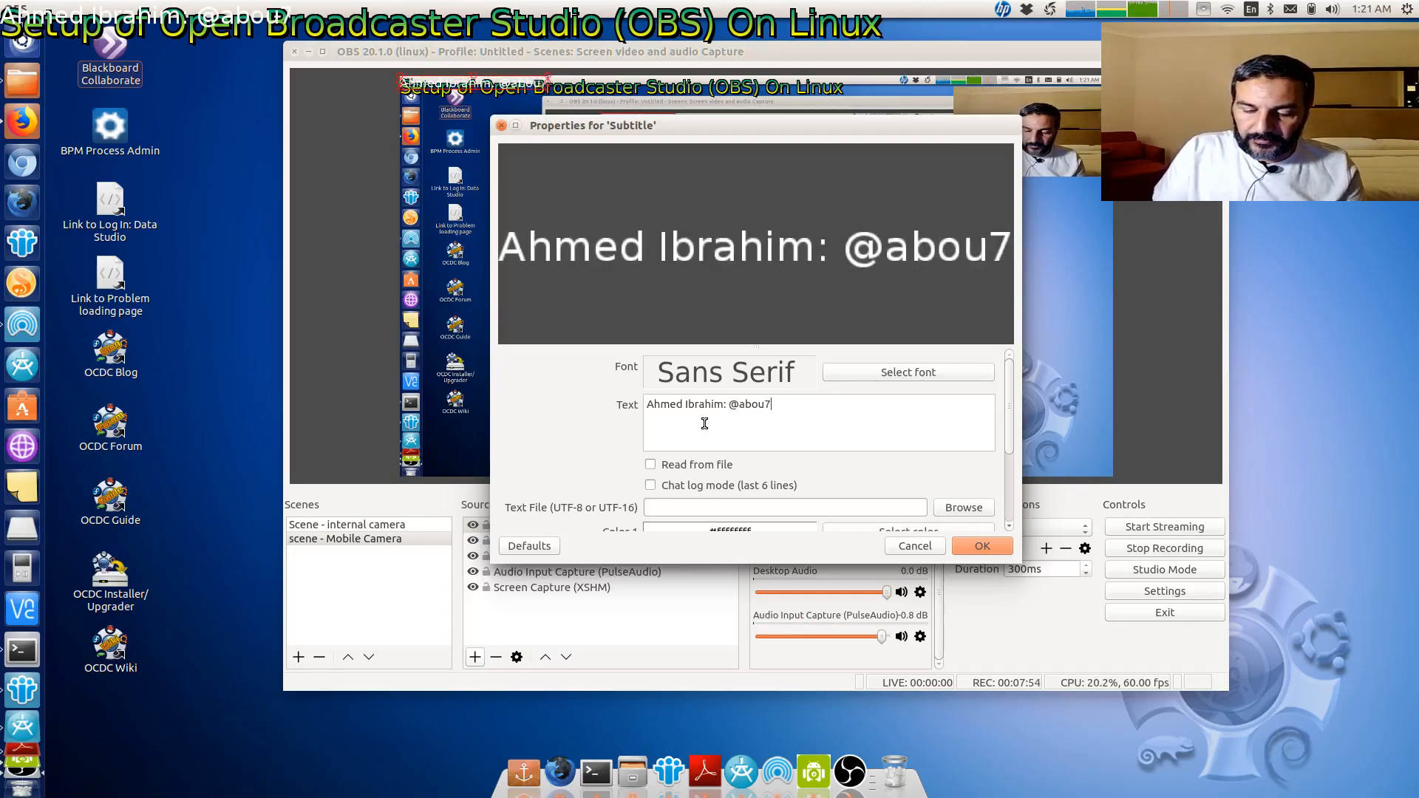
pyautogui.write('abiba')
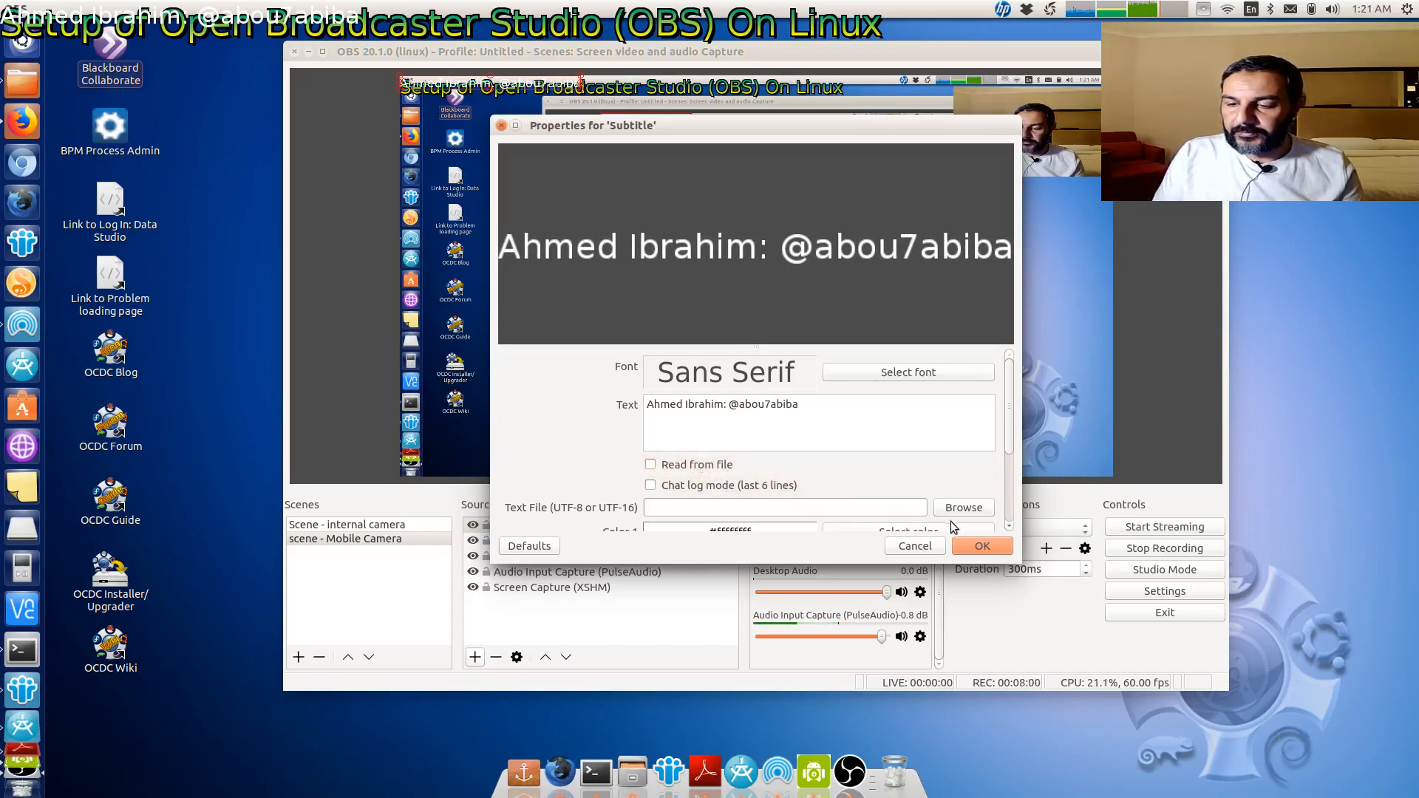
pyautogui.click(982, 547)
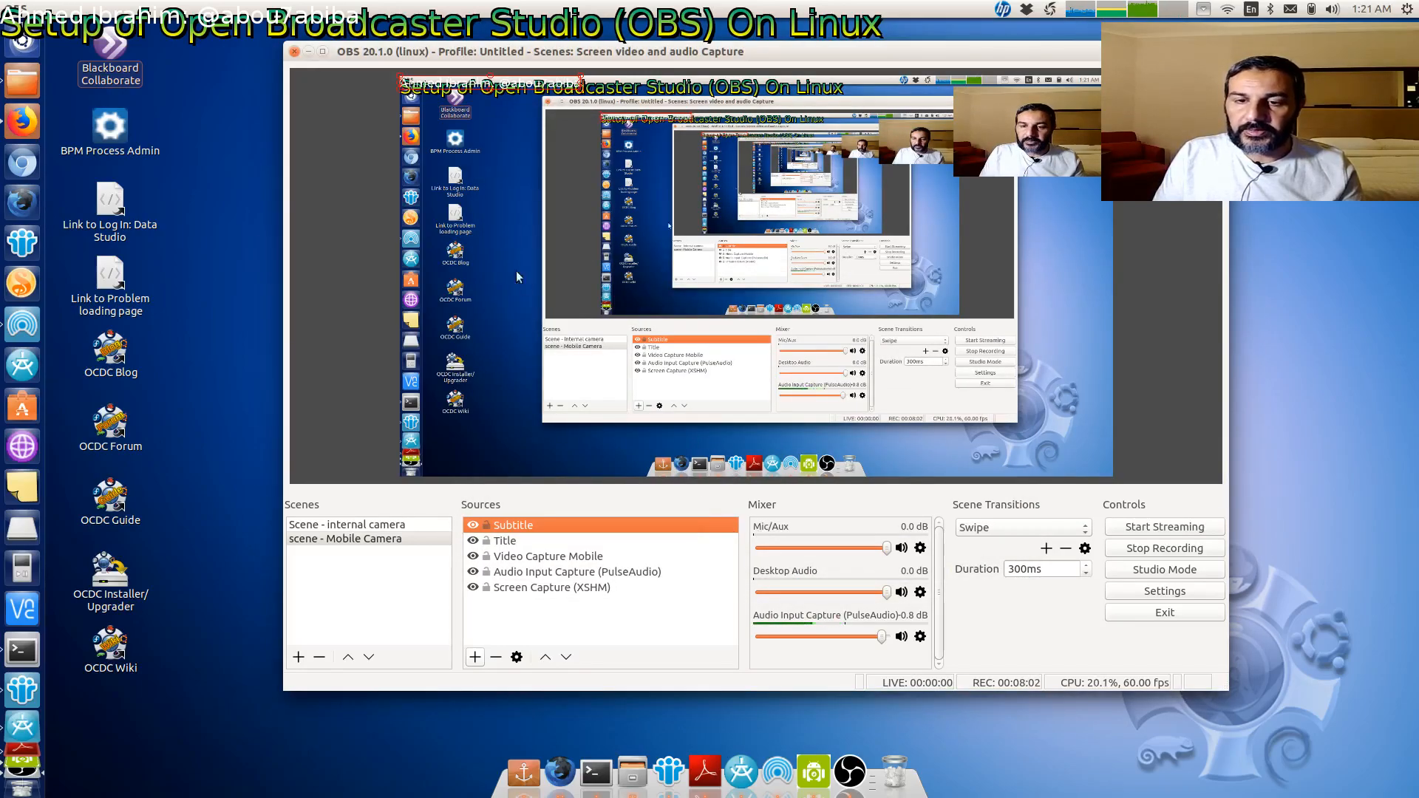
# - Move the subtitle to the preview's bottom-left edge and widen it slightly
pyautogui.moveTo(464, 80); pyautogui.dragTo(495, 465)
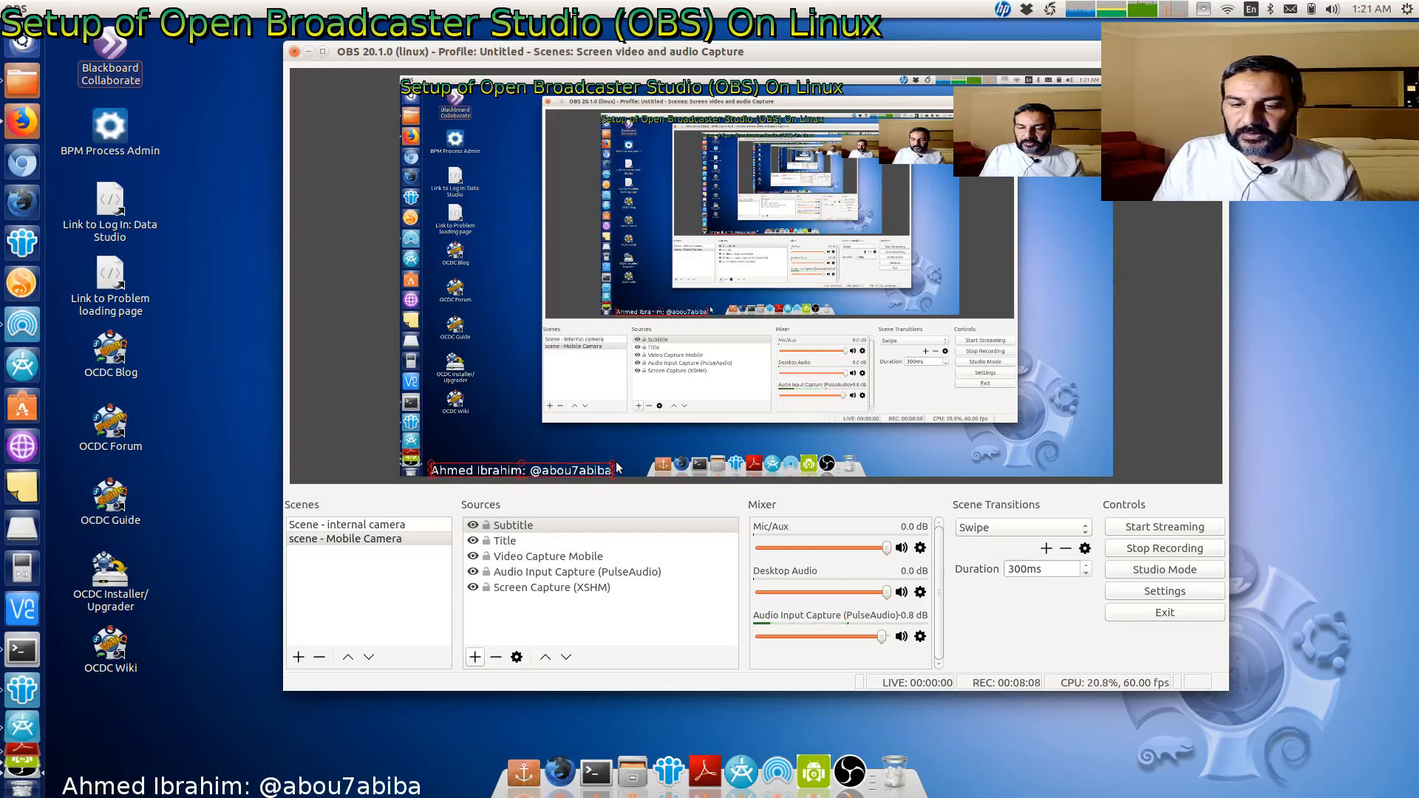
pyautogui.moveTo(612, 468); pyautogui.dragTo(628, 466)
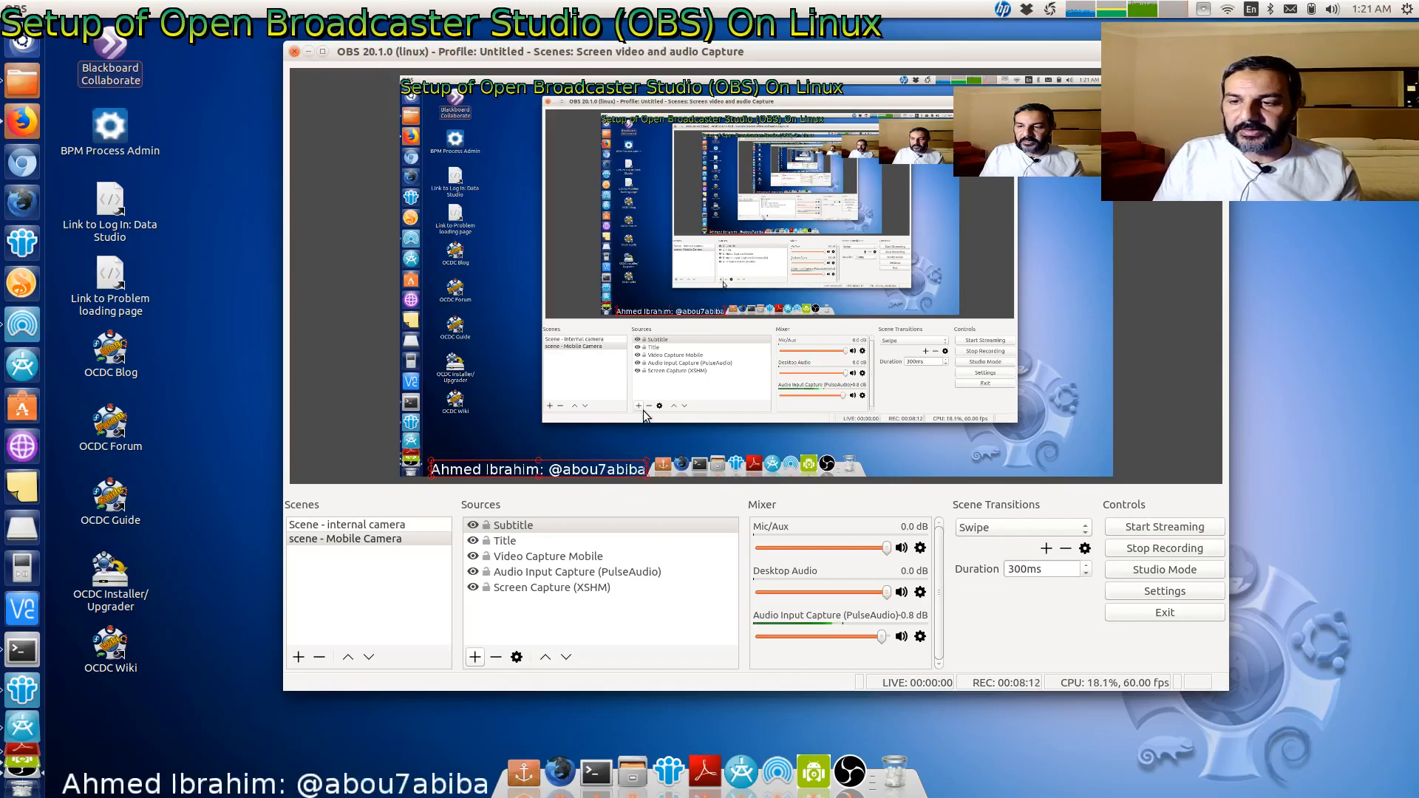
# - Switch to the internal camera scene and open its internal camera video capture's properties
pyautogui.click(360, 535)
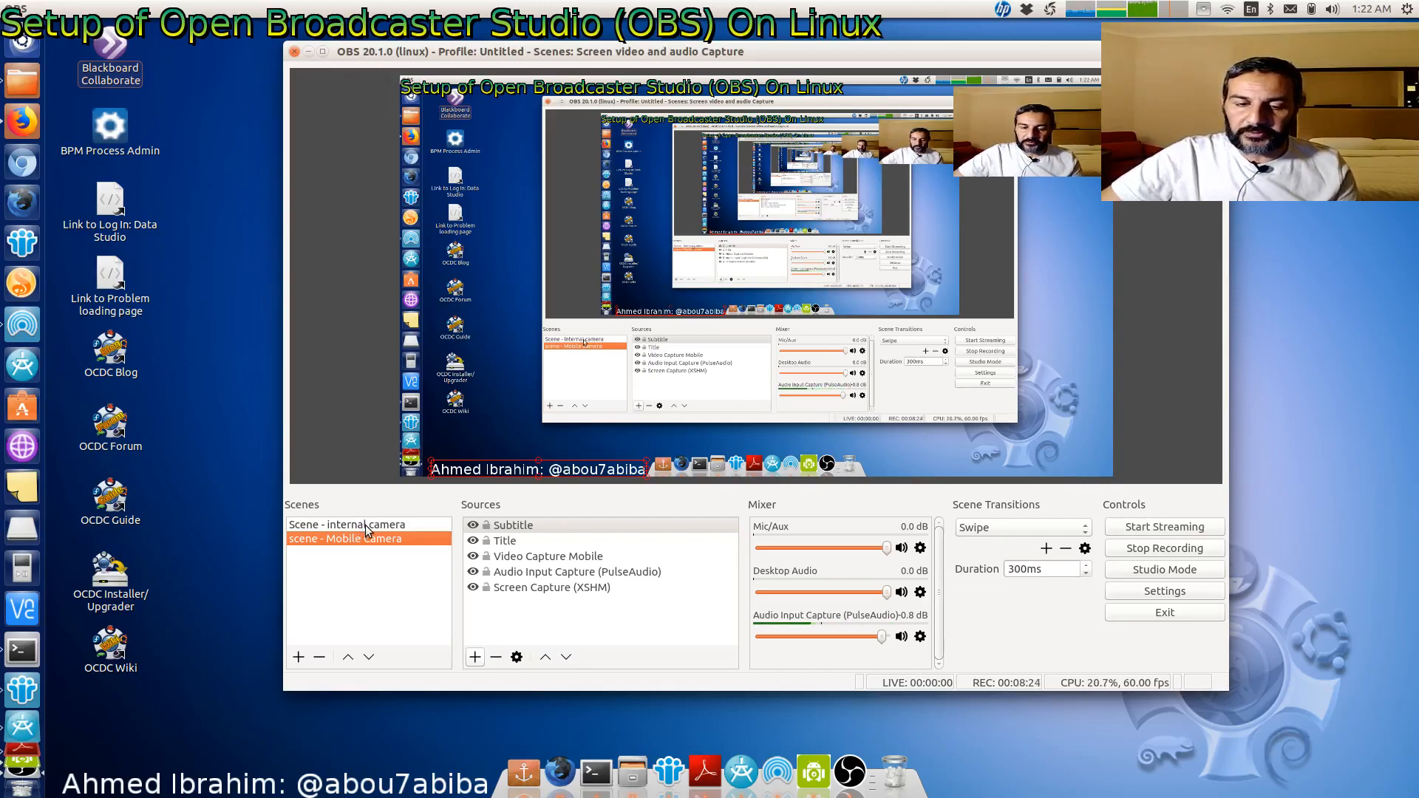
pyautogui.click(362, 527)
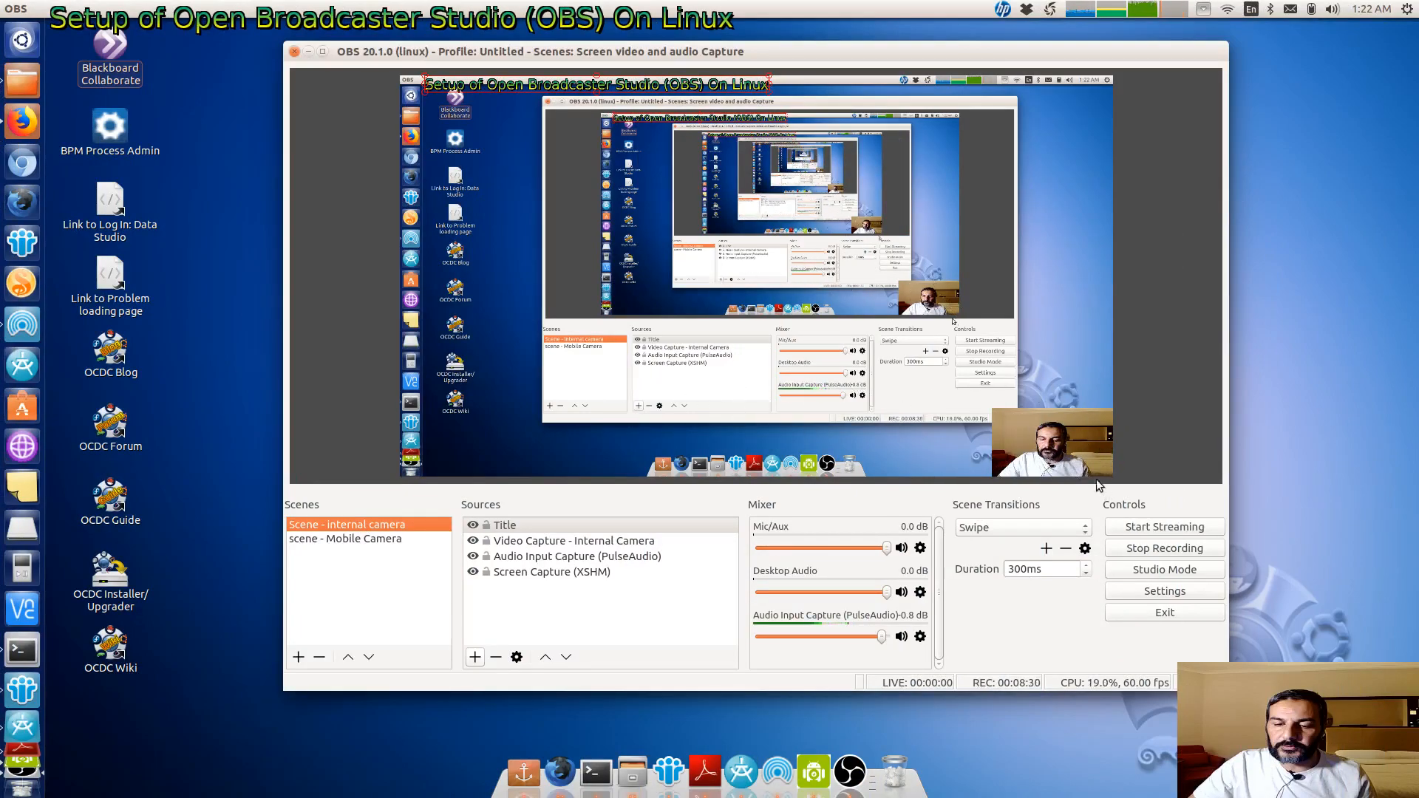
pyautogui.click(534, 546)
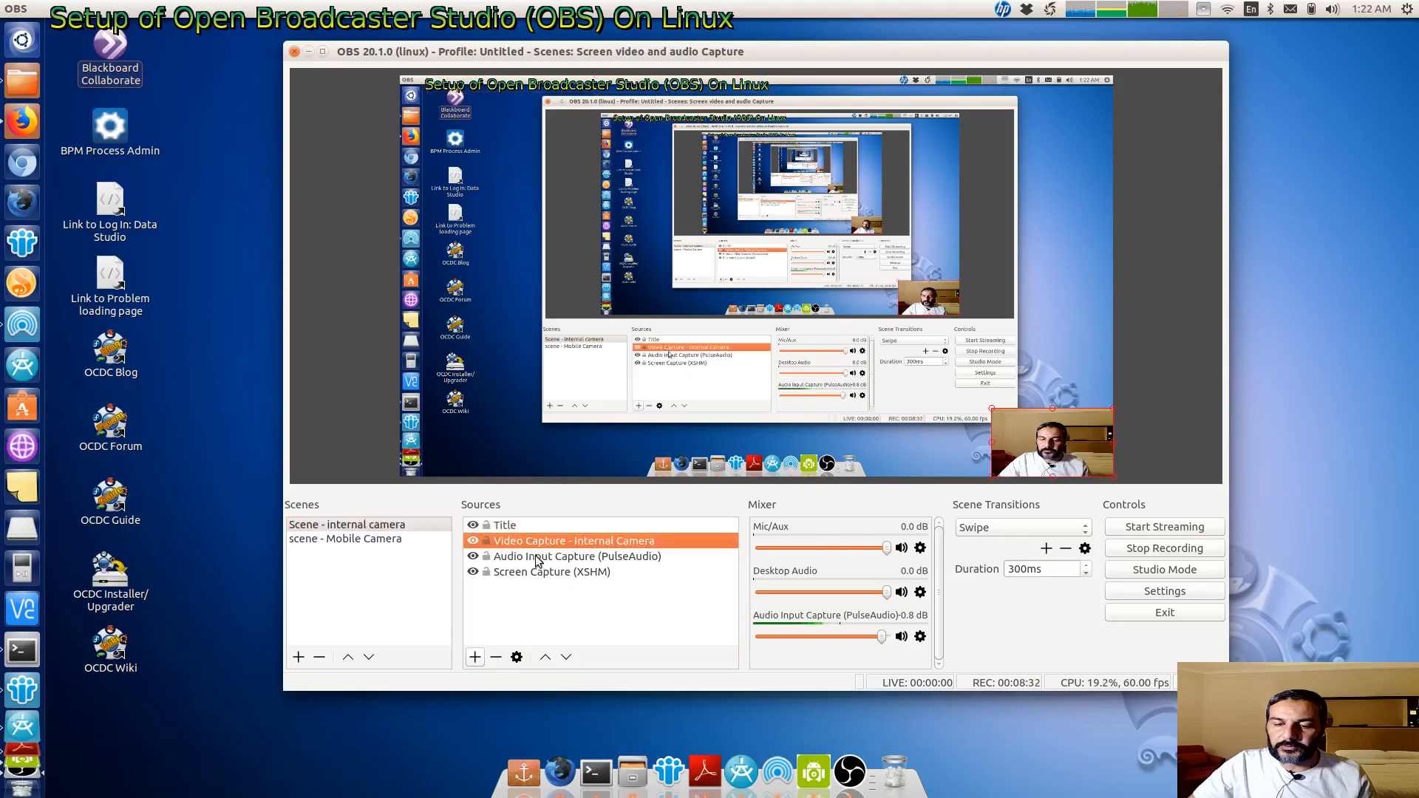
pyautogui.click(516, 656)
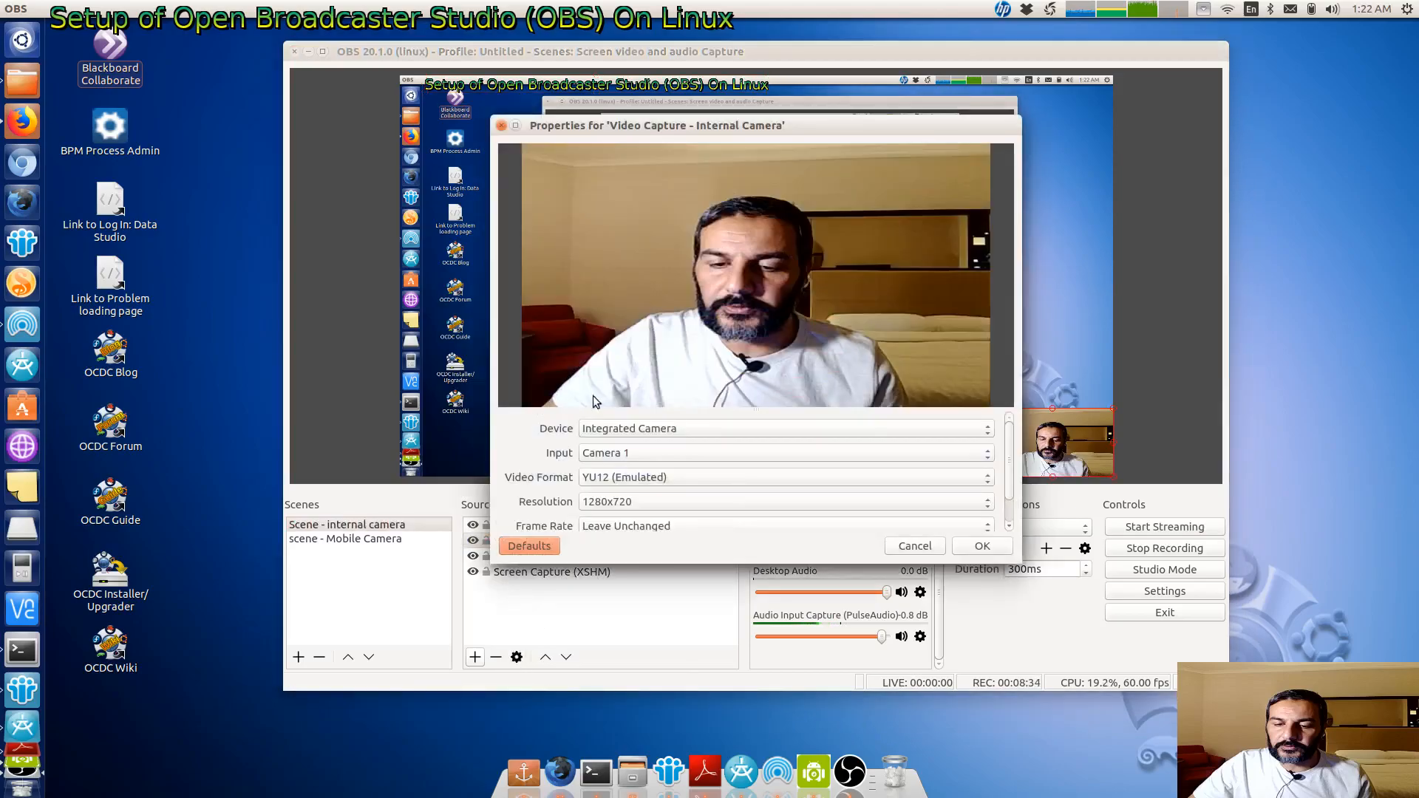
# - Set the internal camera capture's device to Droidcam (v4l2loopback) and confirm the properties
pyautogui.click(615, 430)
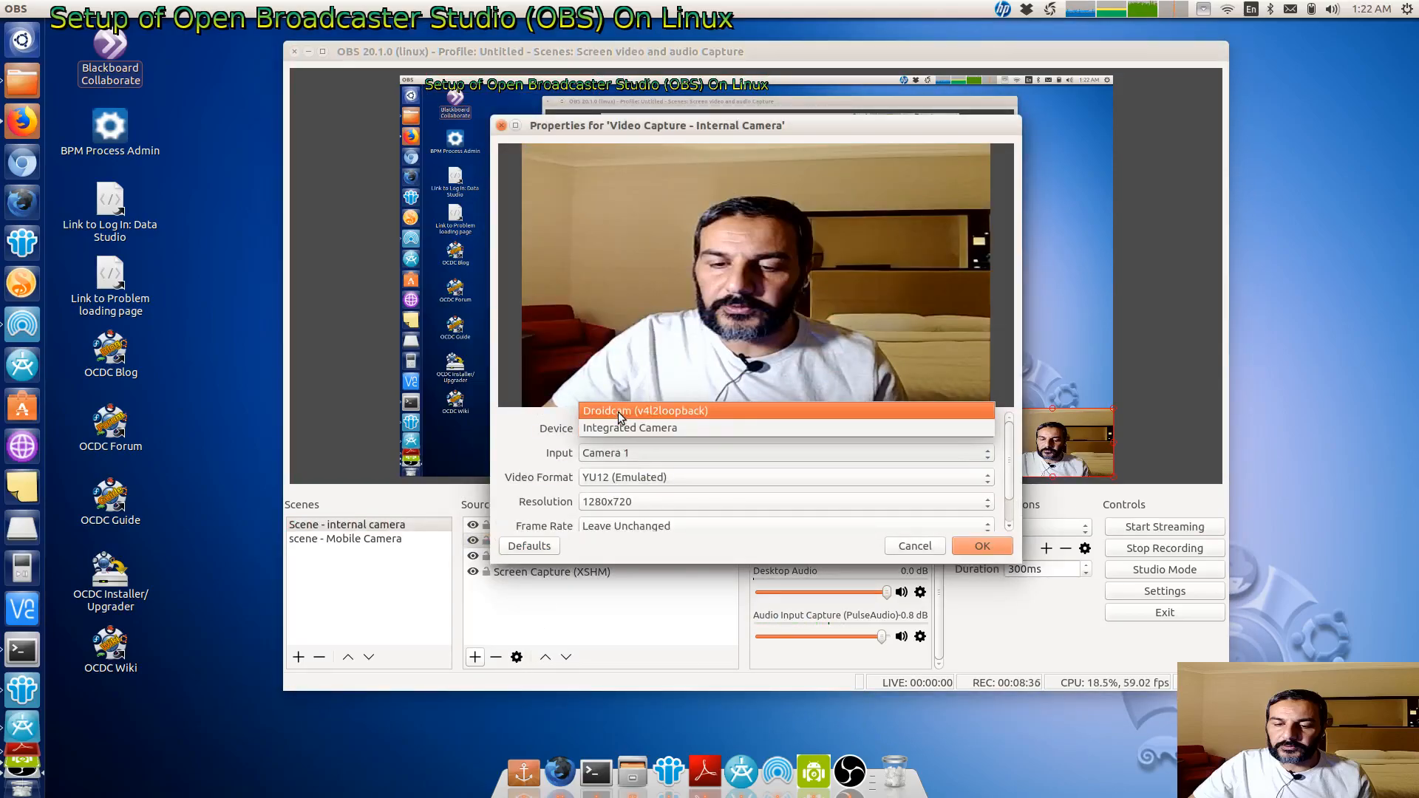
pyautogui.click(617, 411)
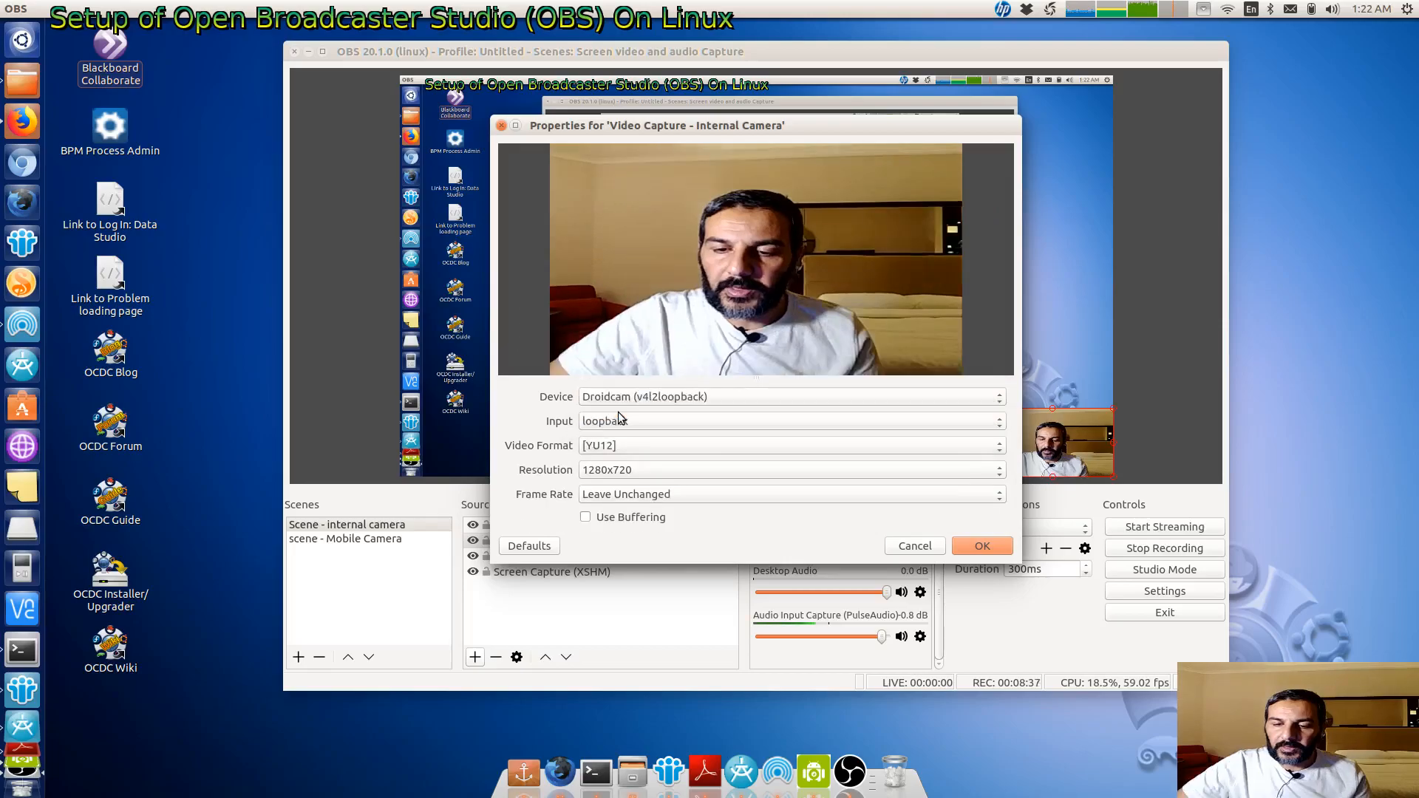
pyautogui.click(973, 547)
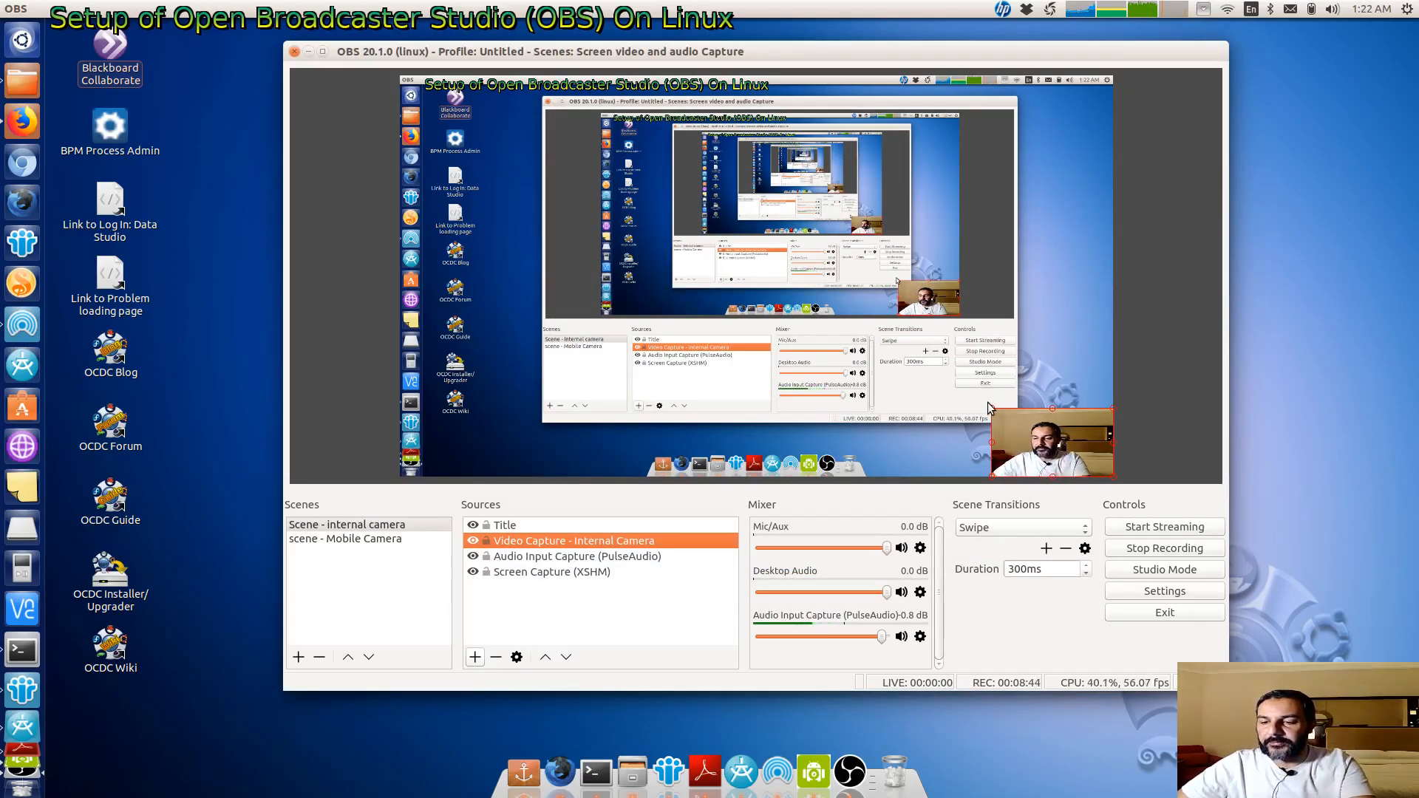
# - Switch to the mobile camera scene and reposition the OBS window on the desktop
pyautogui.click(331, 542)
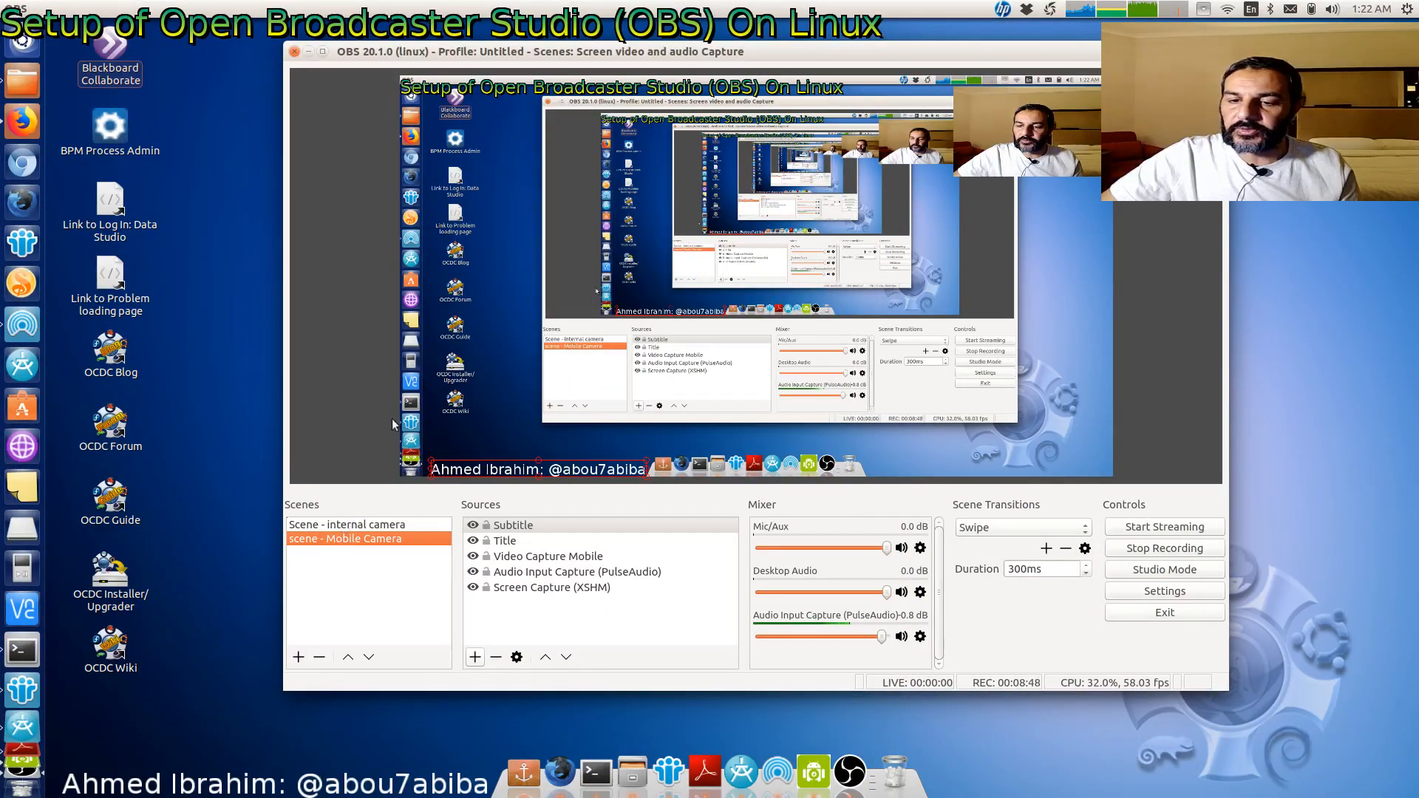
pyautogui.moveTo(596, 52); pyautogui.dragTo(440, 74)
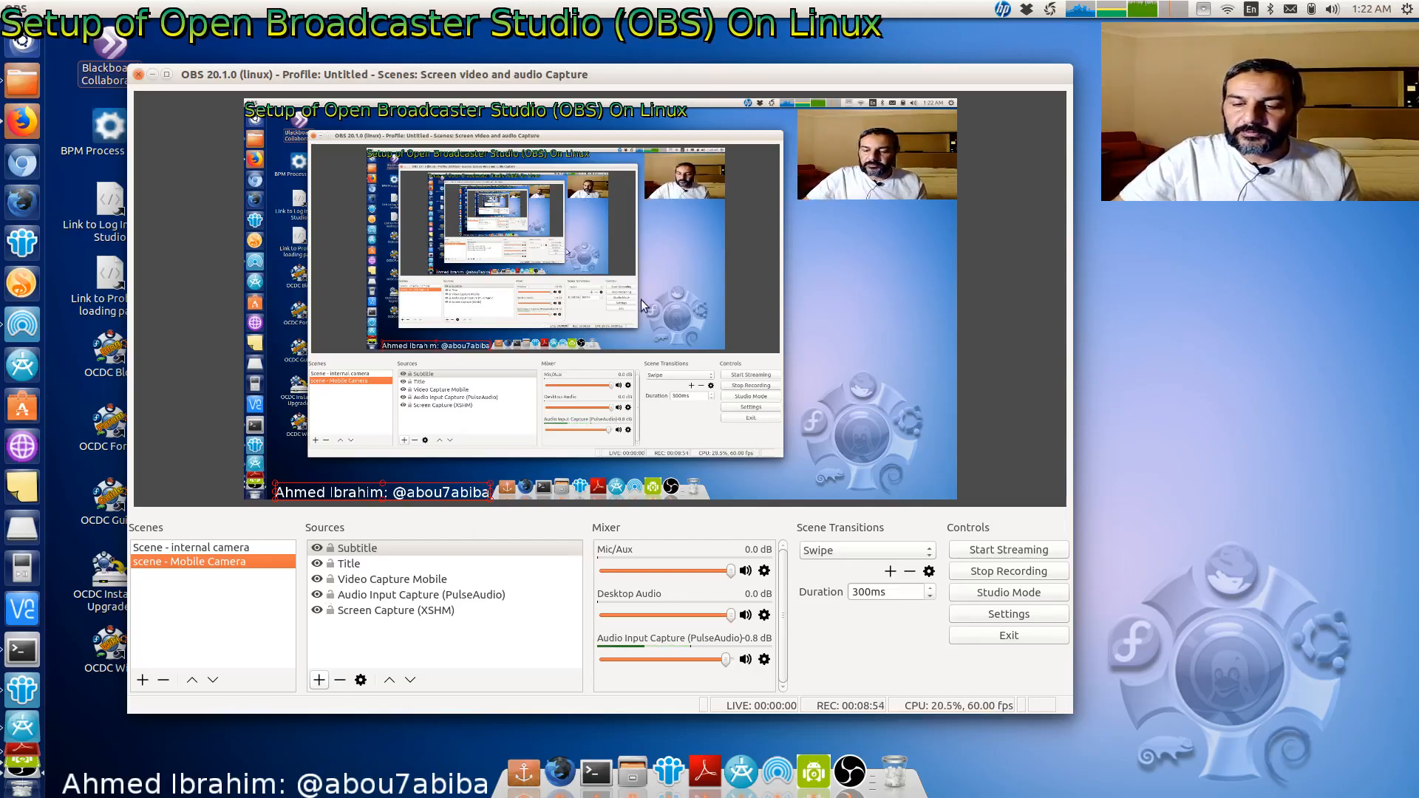
pyautogui.moveTo(703, 86); pyautogui.dragTo(796, 76)
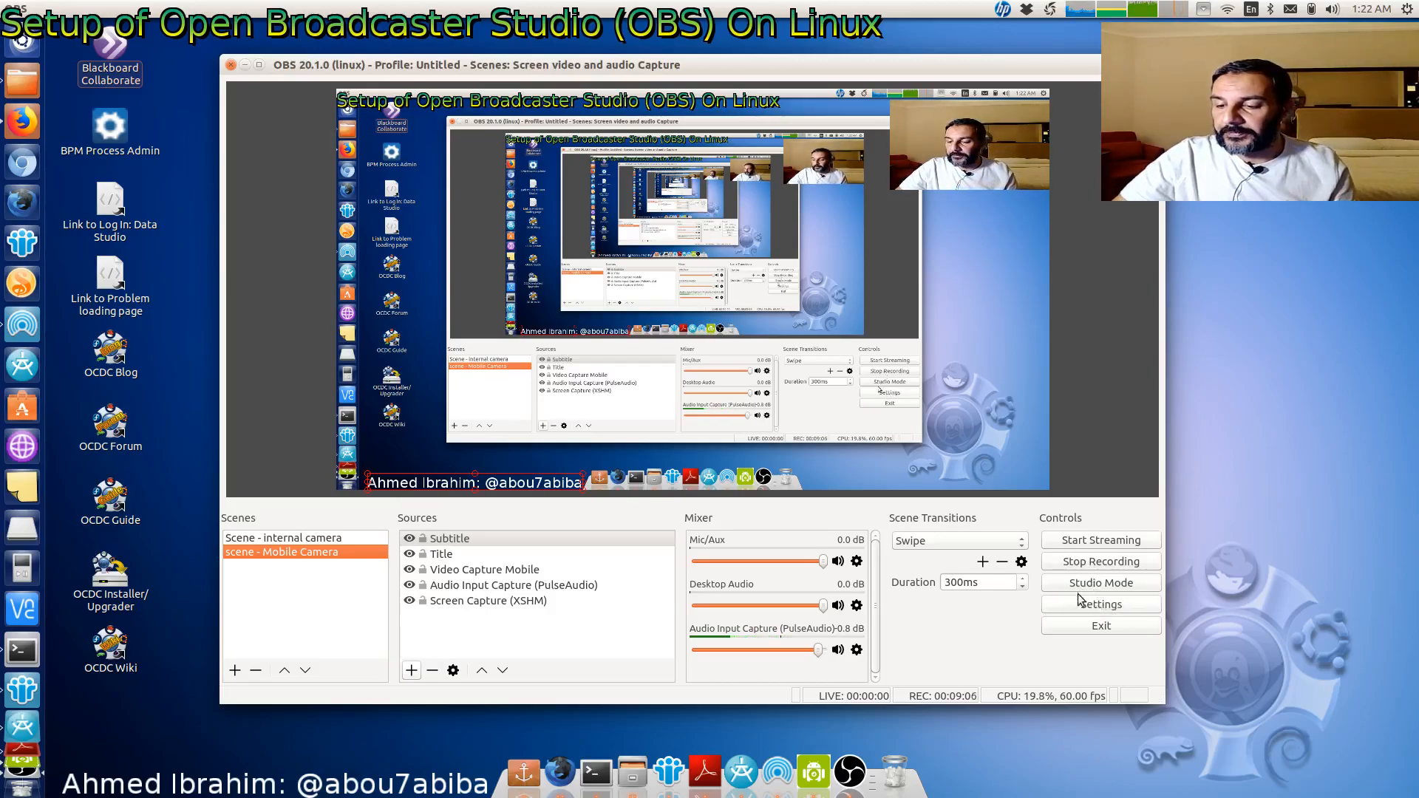
# - In the hotkey settings, assign Control + Super + 2 to switch to the mobile camera scene, then apply and close
pyautogui.click(1094, 604)
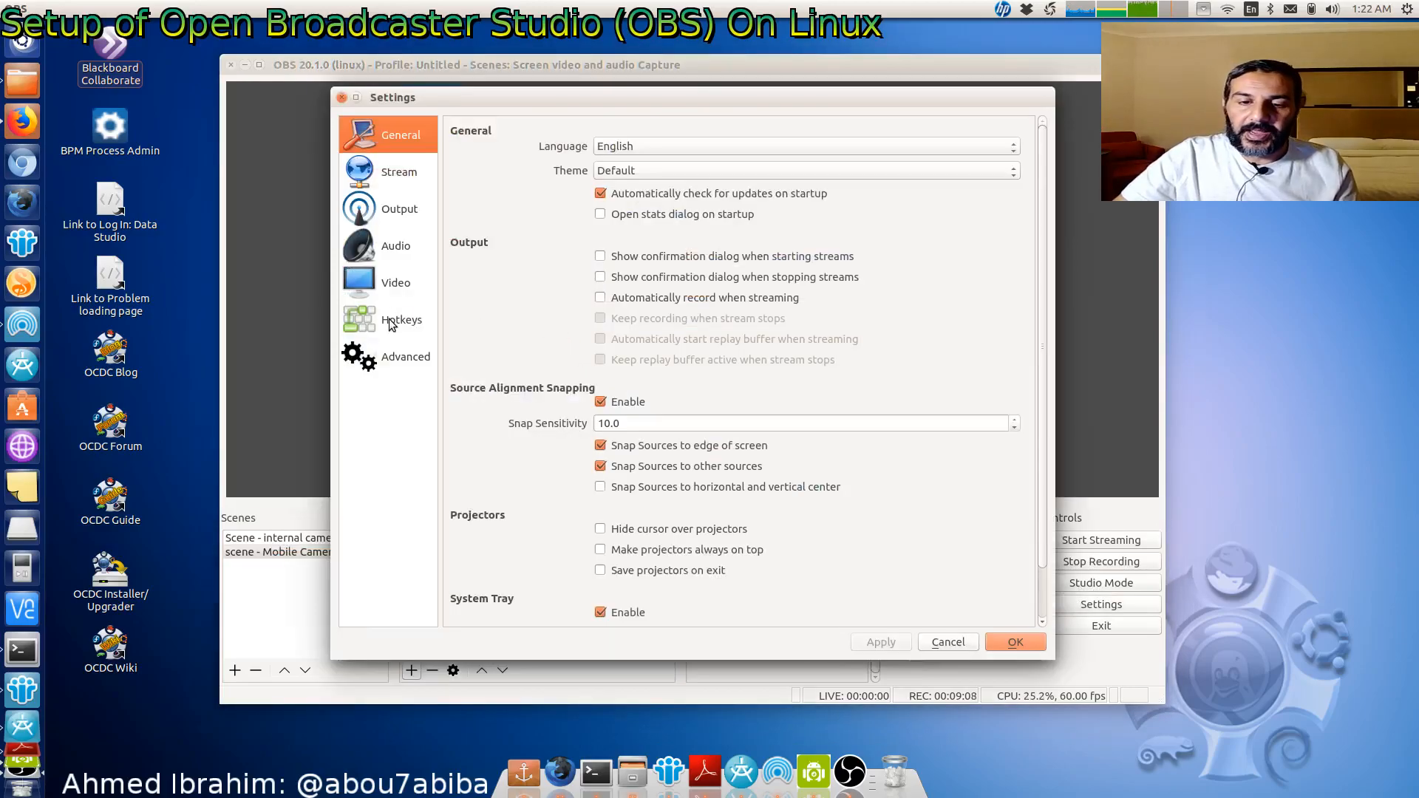
pyautogui.click(396, 320)
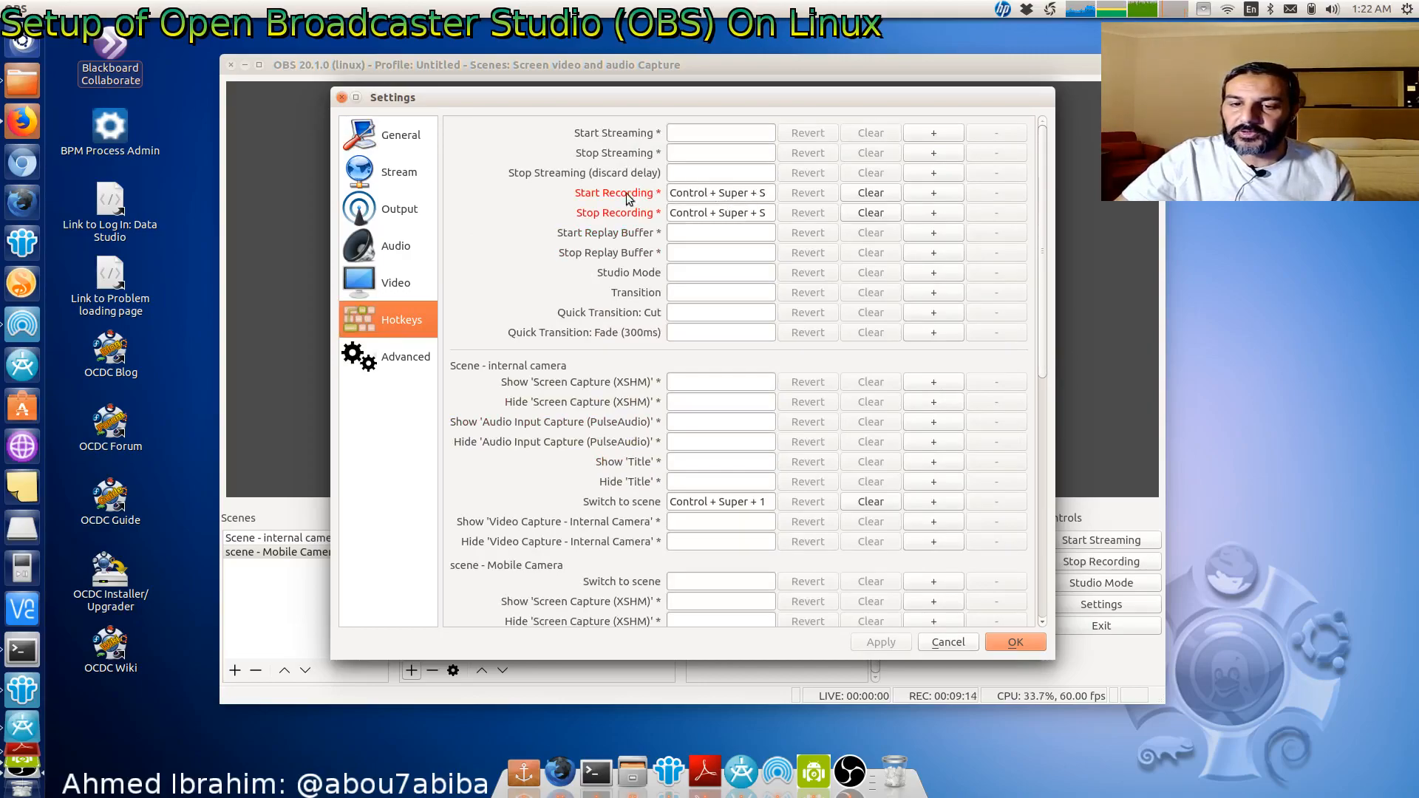
pyautogui.moveTo(1044, 329); pyautogui.dragTo(1019, 502)
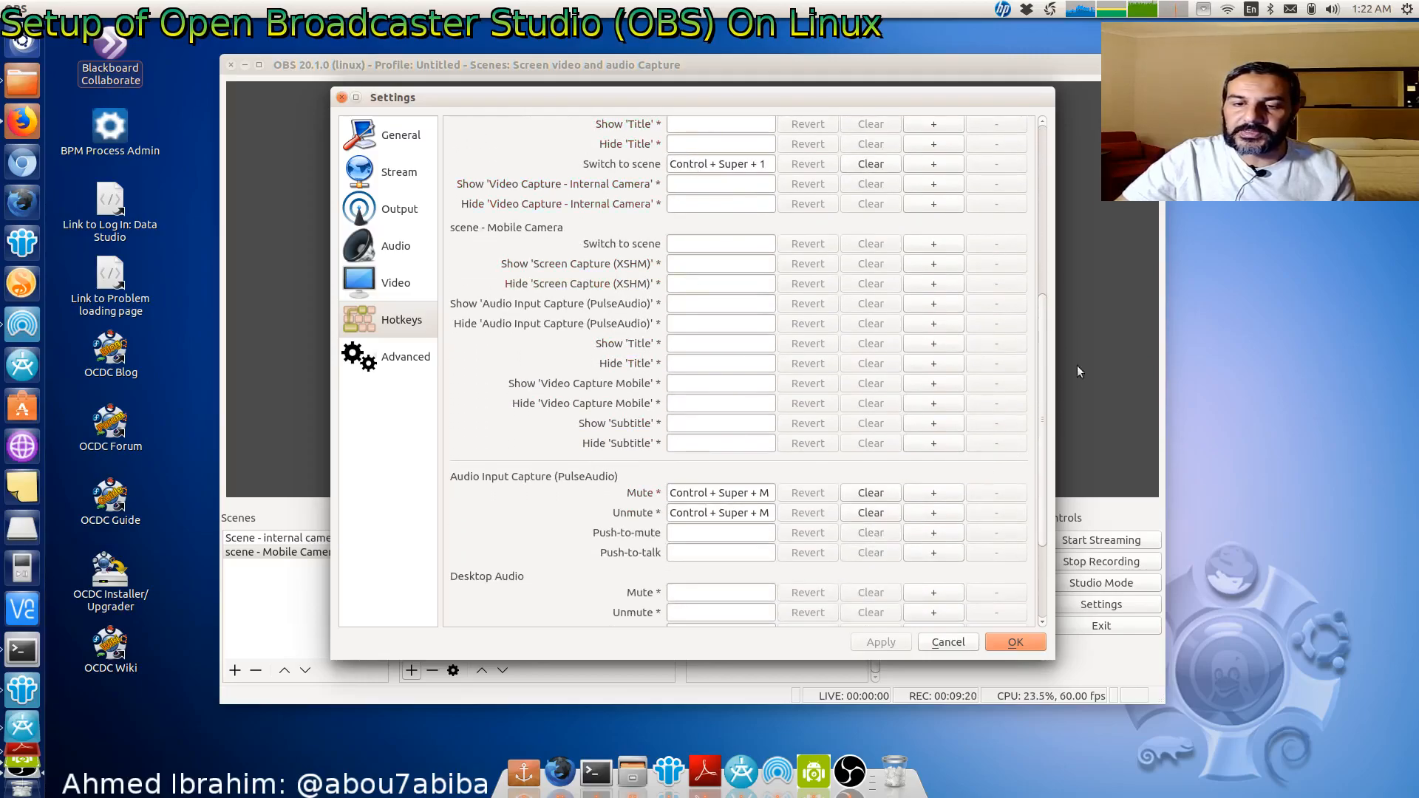
pyautogui.scroll(1, 1044, 335)
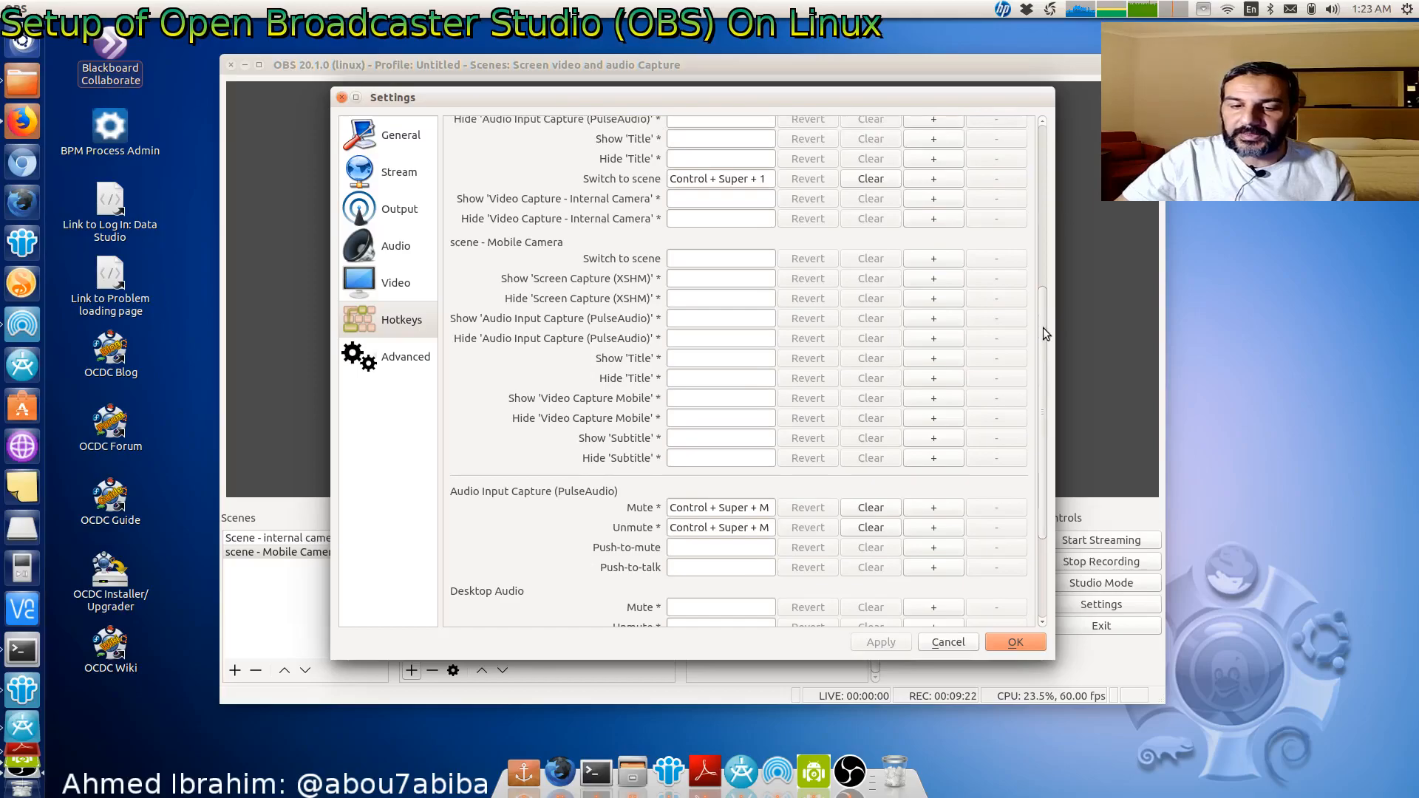
pyautogui.moveTo(1043, 327); pyautogui.dragTo(1044, 198)
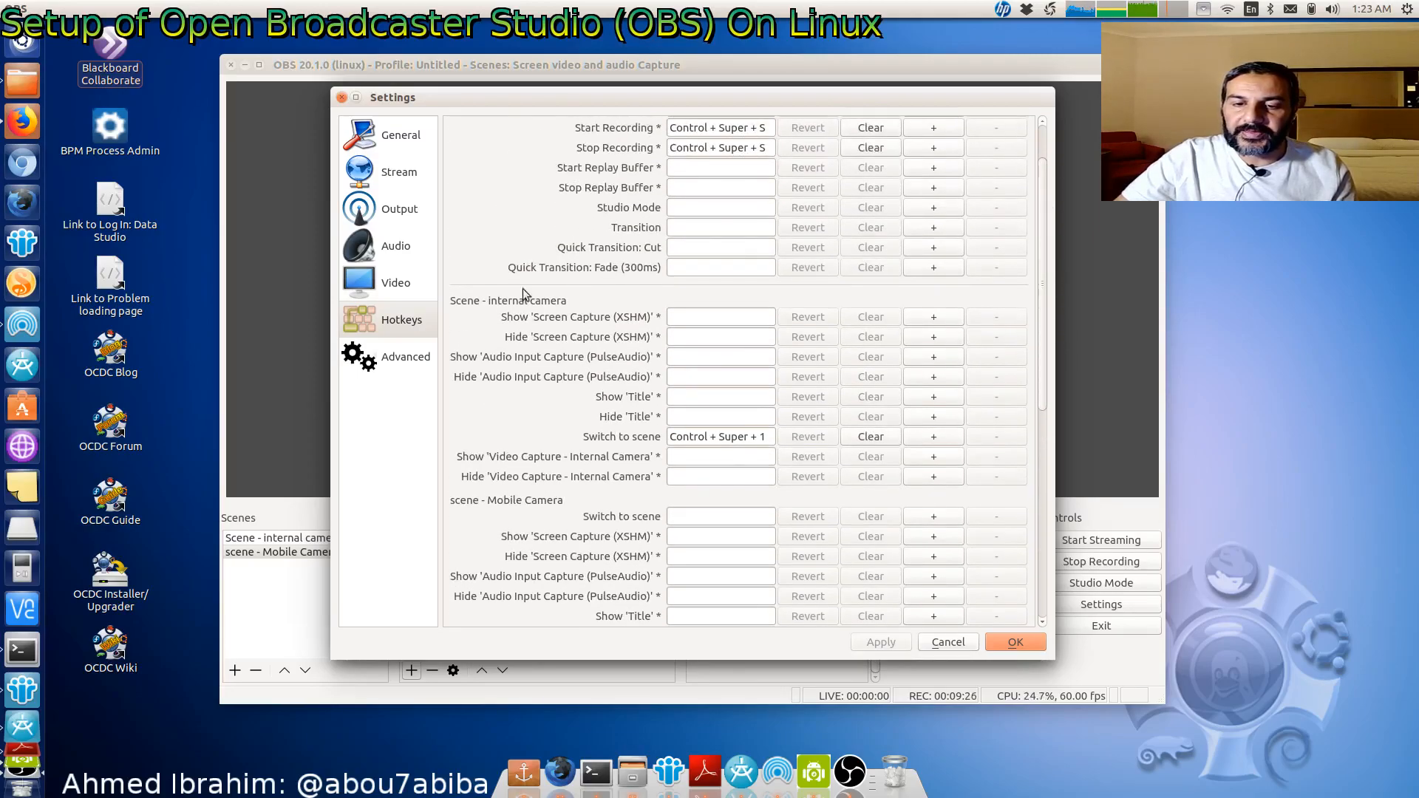
pyautogui.scroll(5, 494, 313)
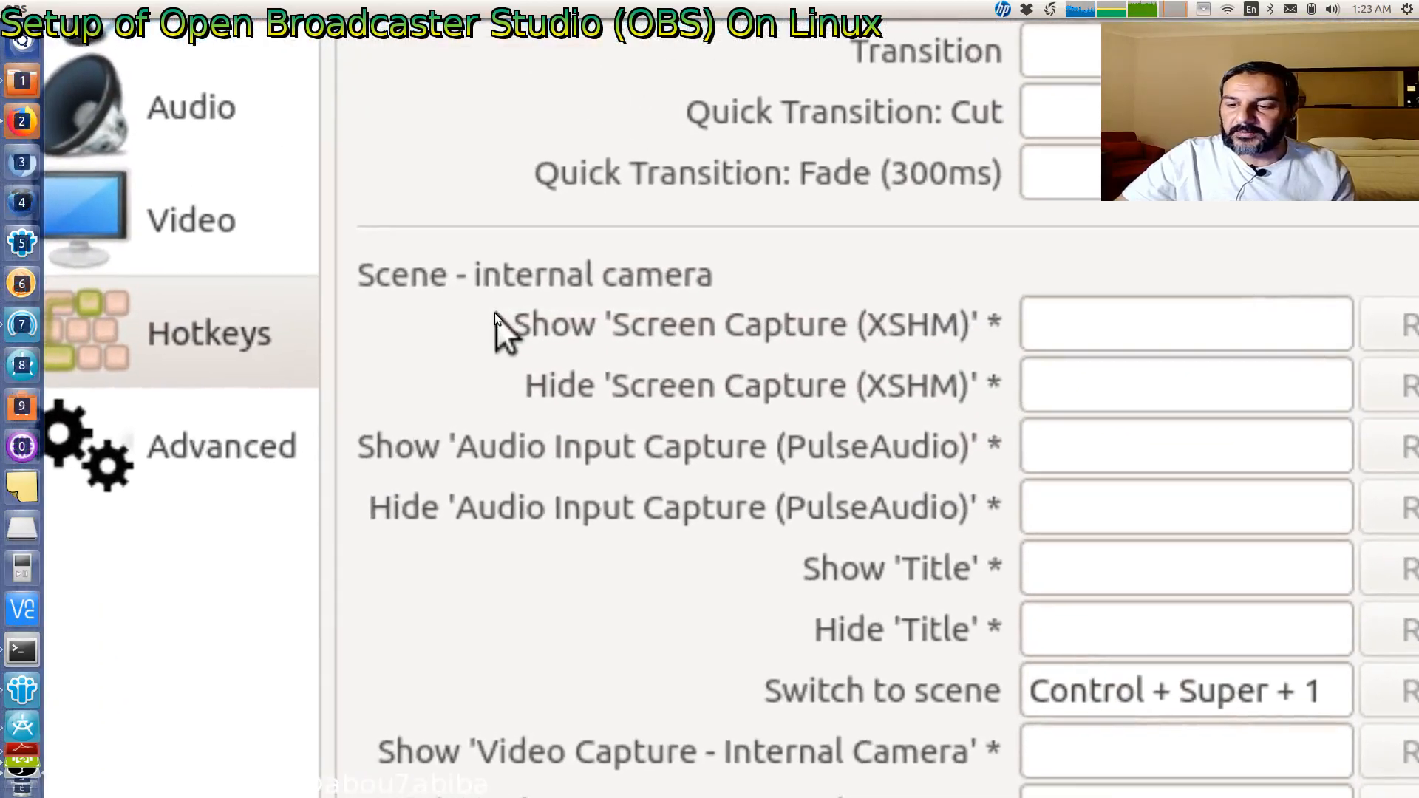
pyautogui.scroll(-5, 494, 313)
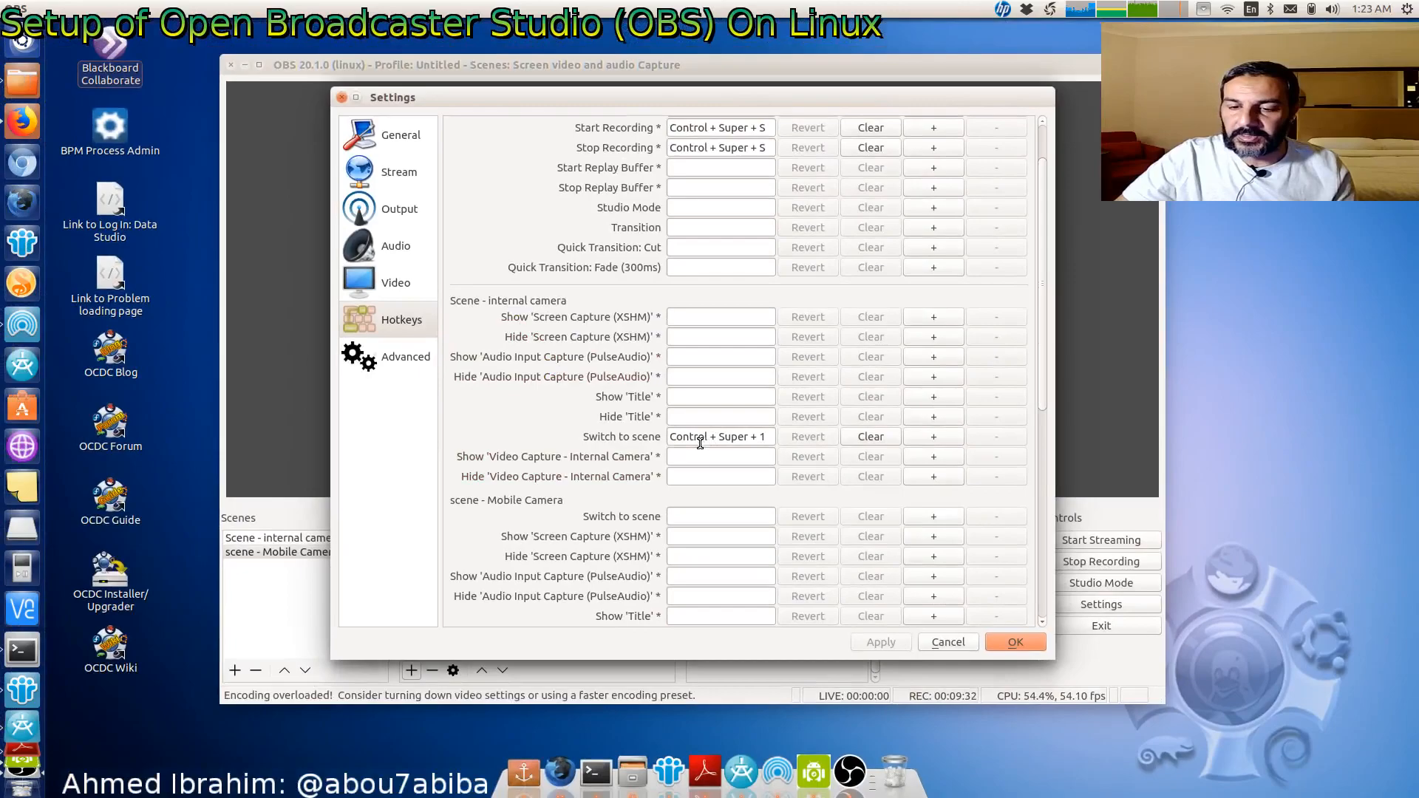
pyautogui.scroll(5, 543, 526)
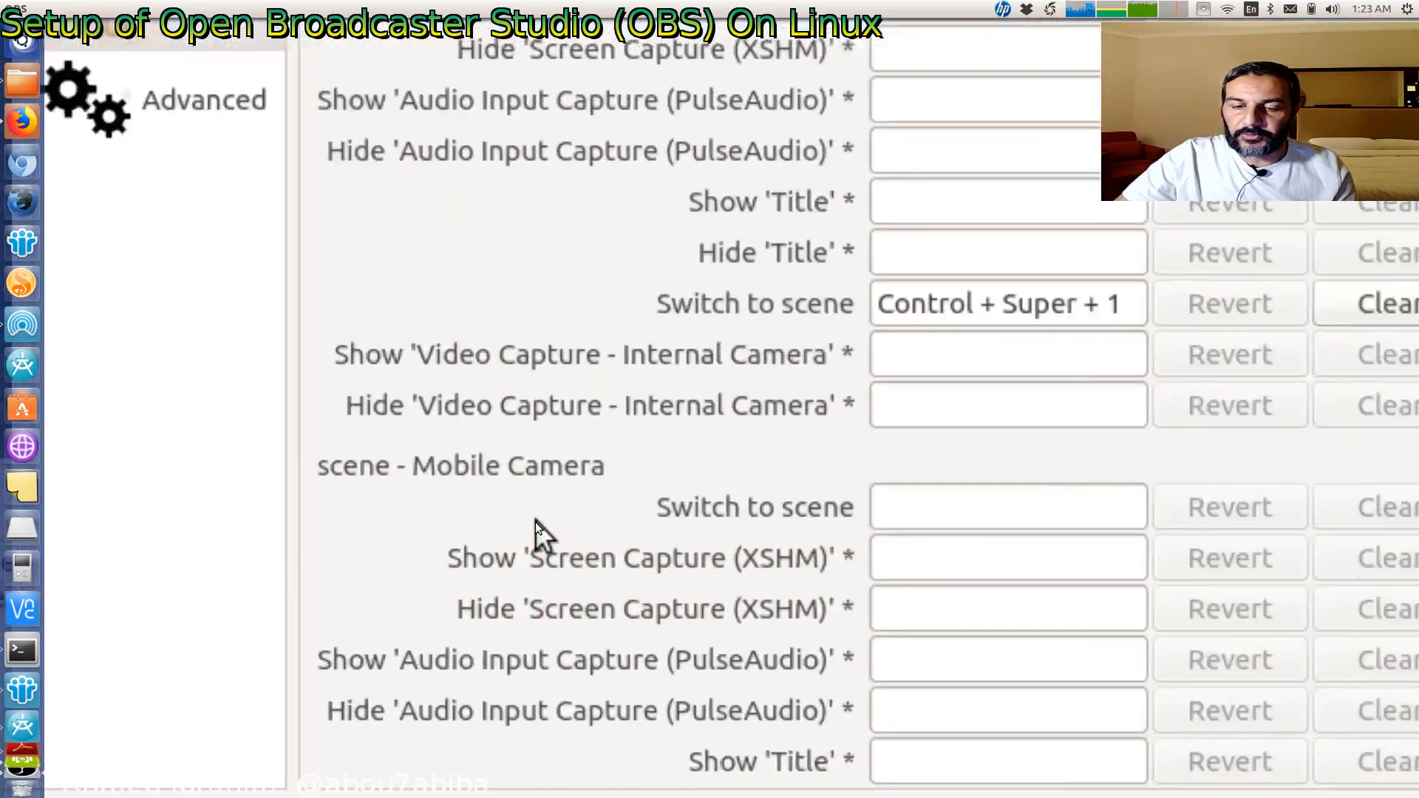
pyautogui.scroll(-5, 535, 522)
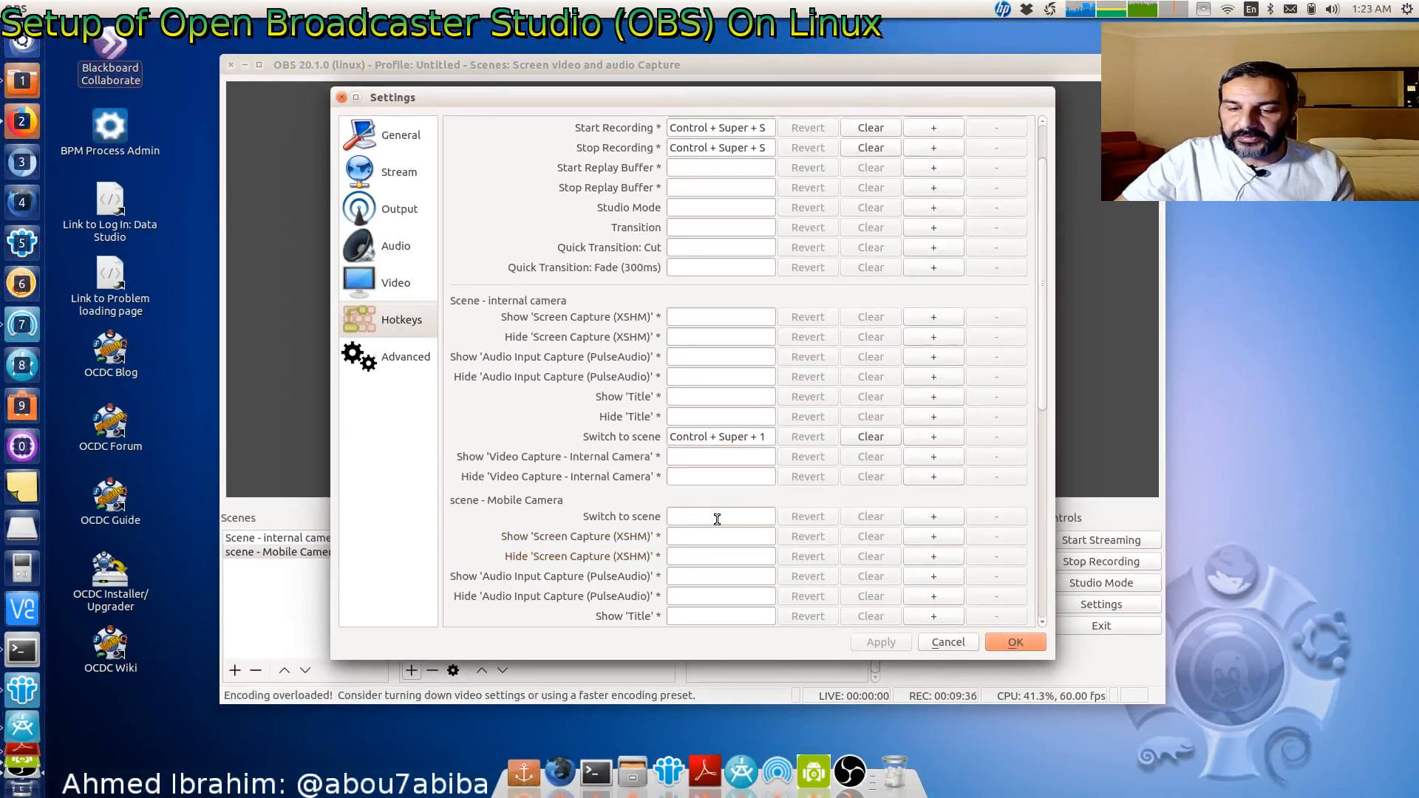
pyautogui.scroll(5, 714, 526)
pyautogui.scroll(-5, 715, 535)
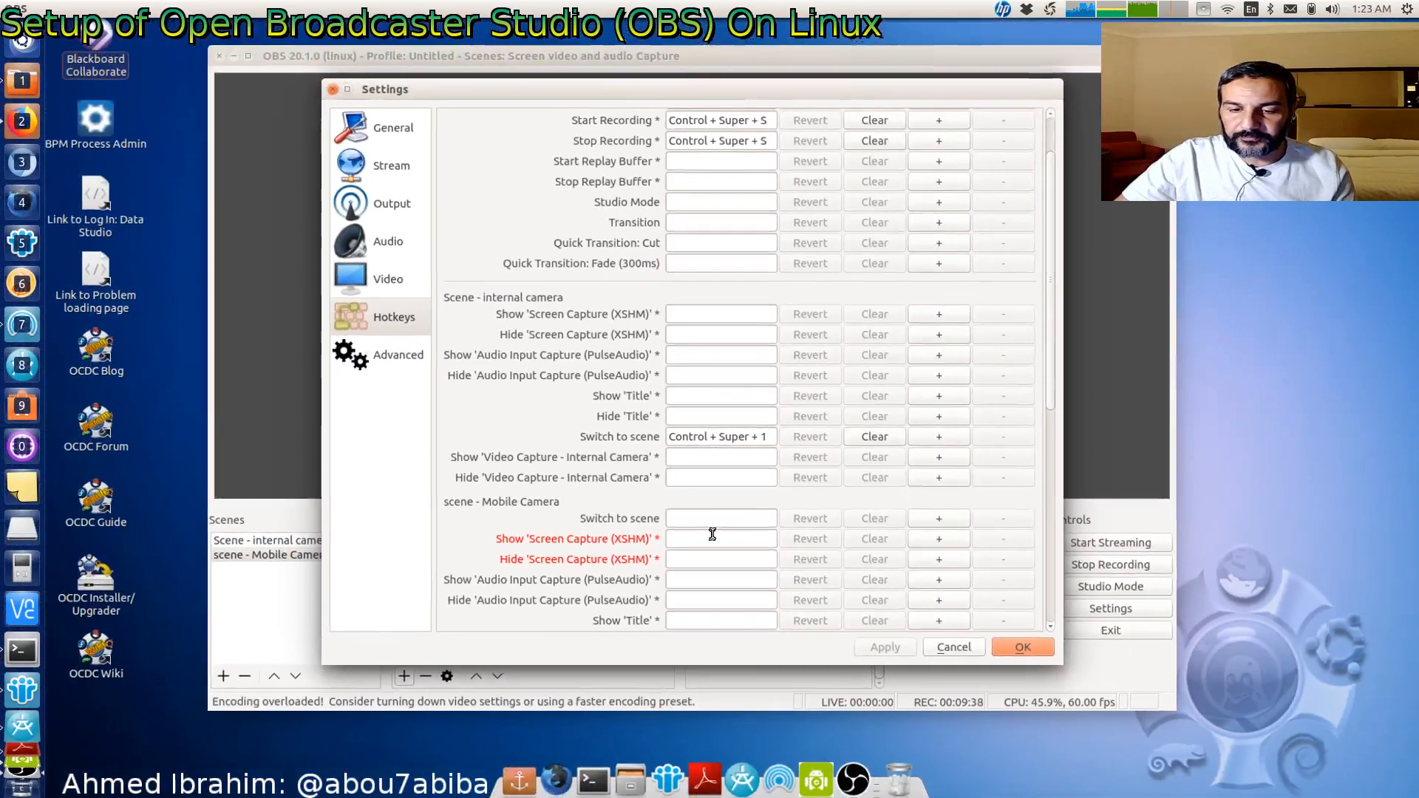
pyautogui.press('ctrl+super+2')
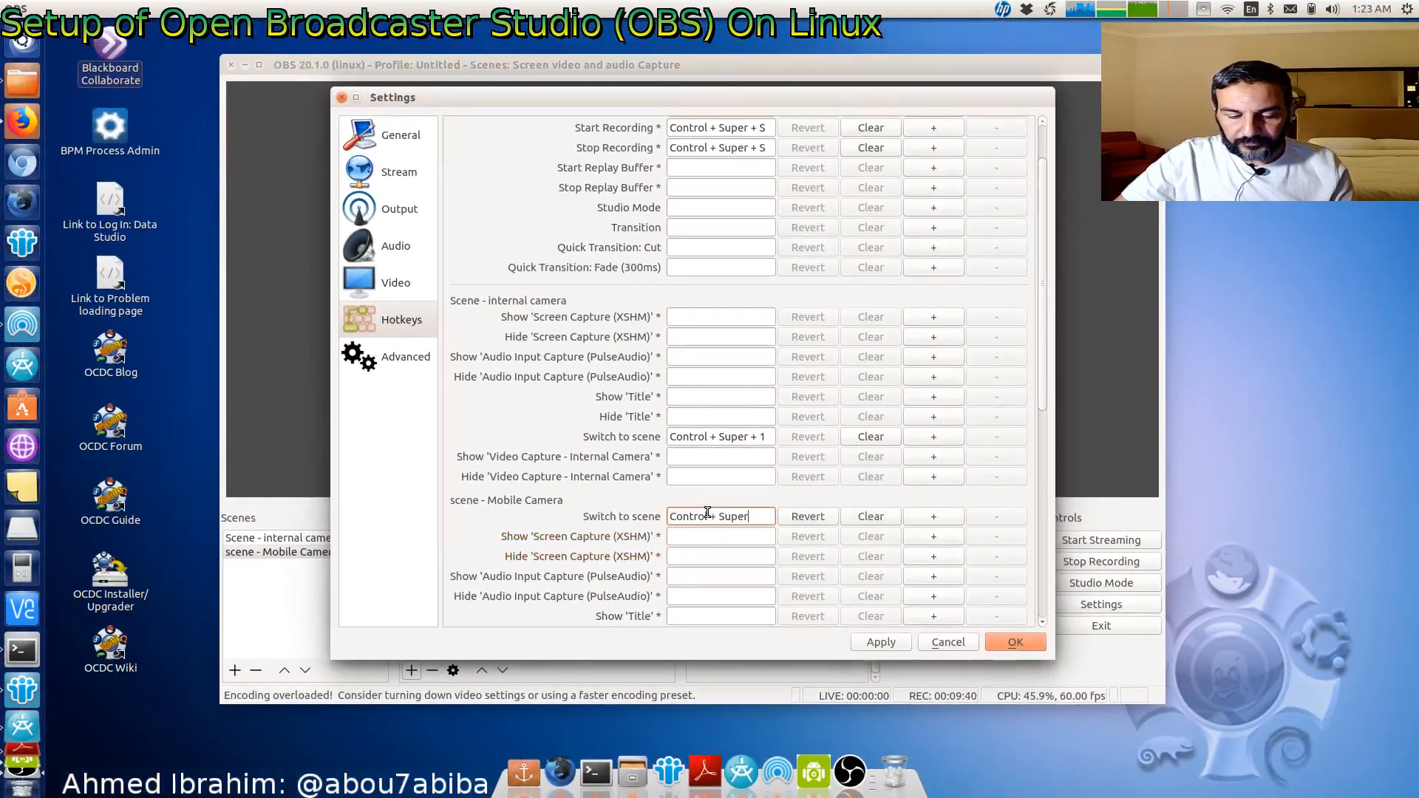
pyautogui.click(893, 645)
pyautogui.click(1012, 643)
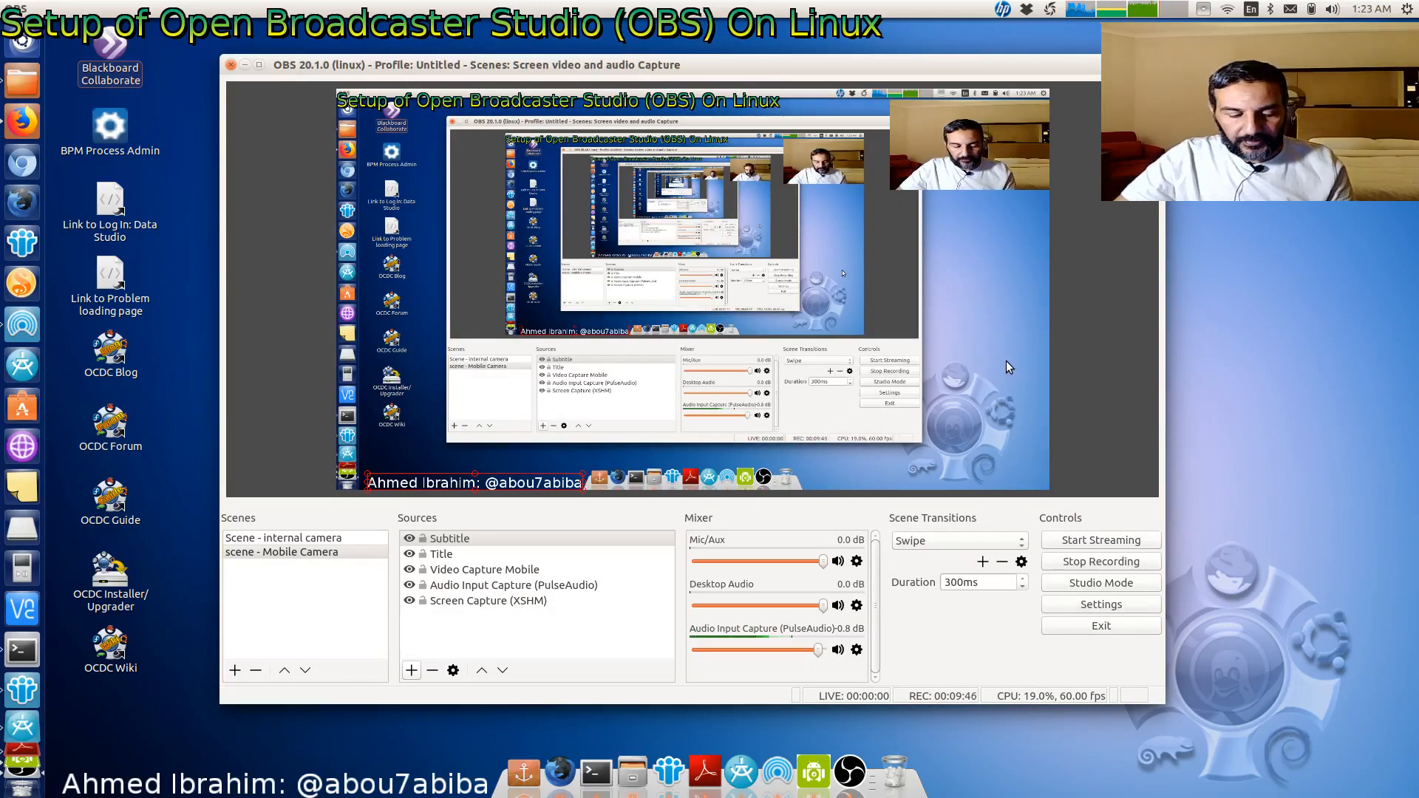
# - Test the scene hotkeys by switching back and forth between the internal and mobile camera scenes
pyautogui.press('ctrl+super+1')
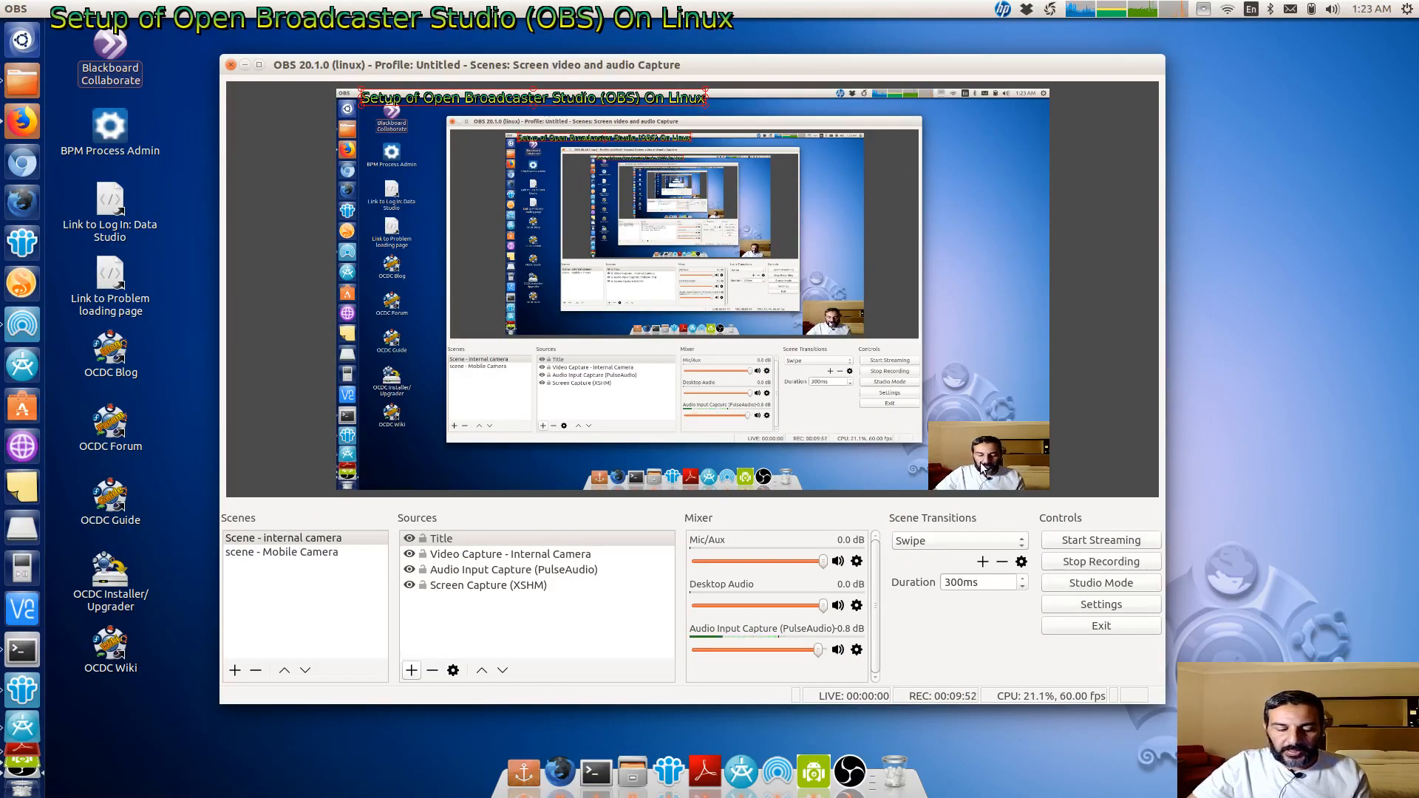
pyautogui.hotkey('ctrl', '2')
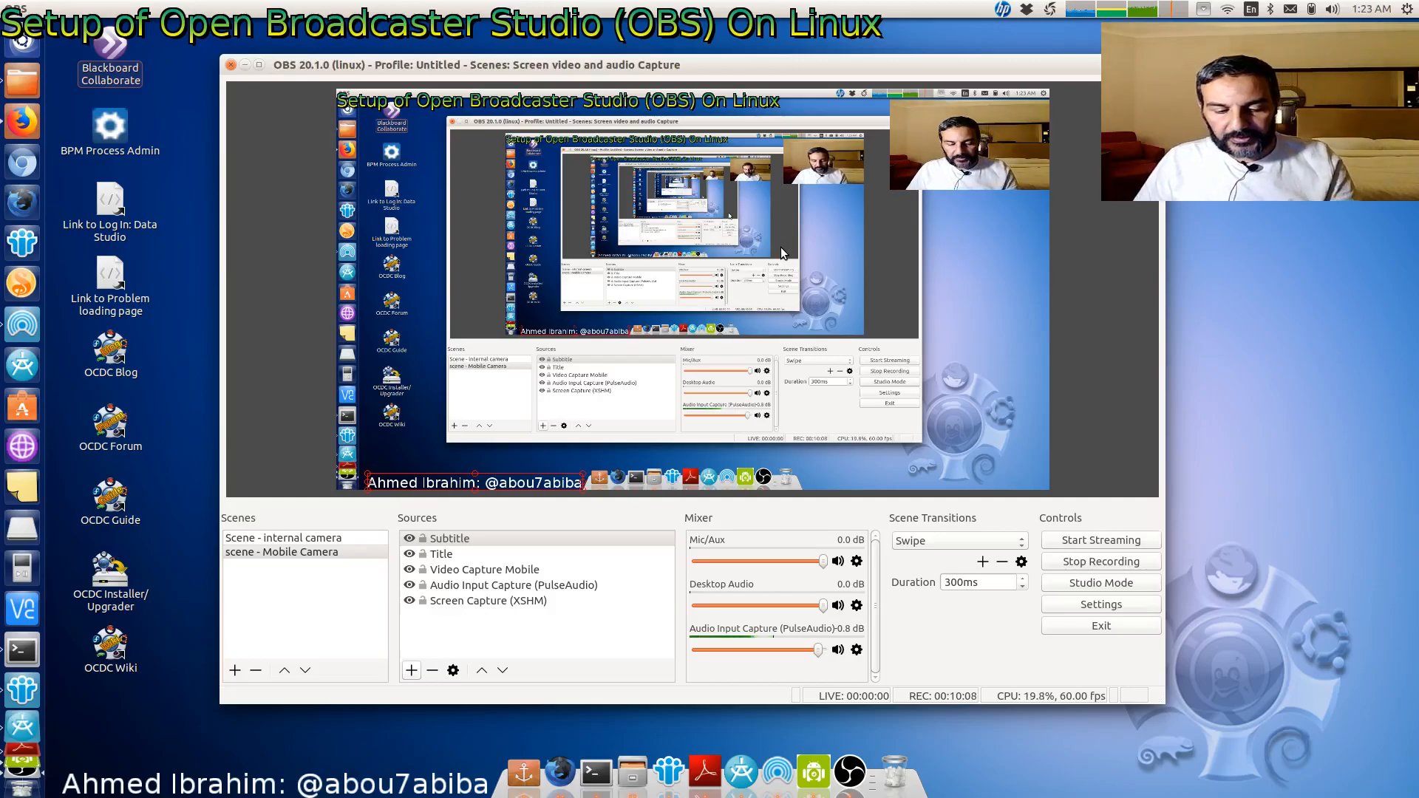
pyautogui.hotkey('ctrl', '1')
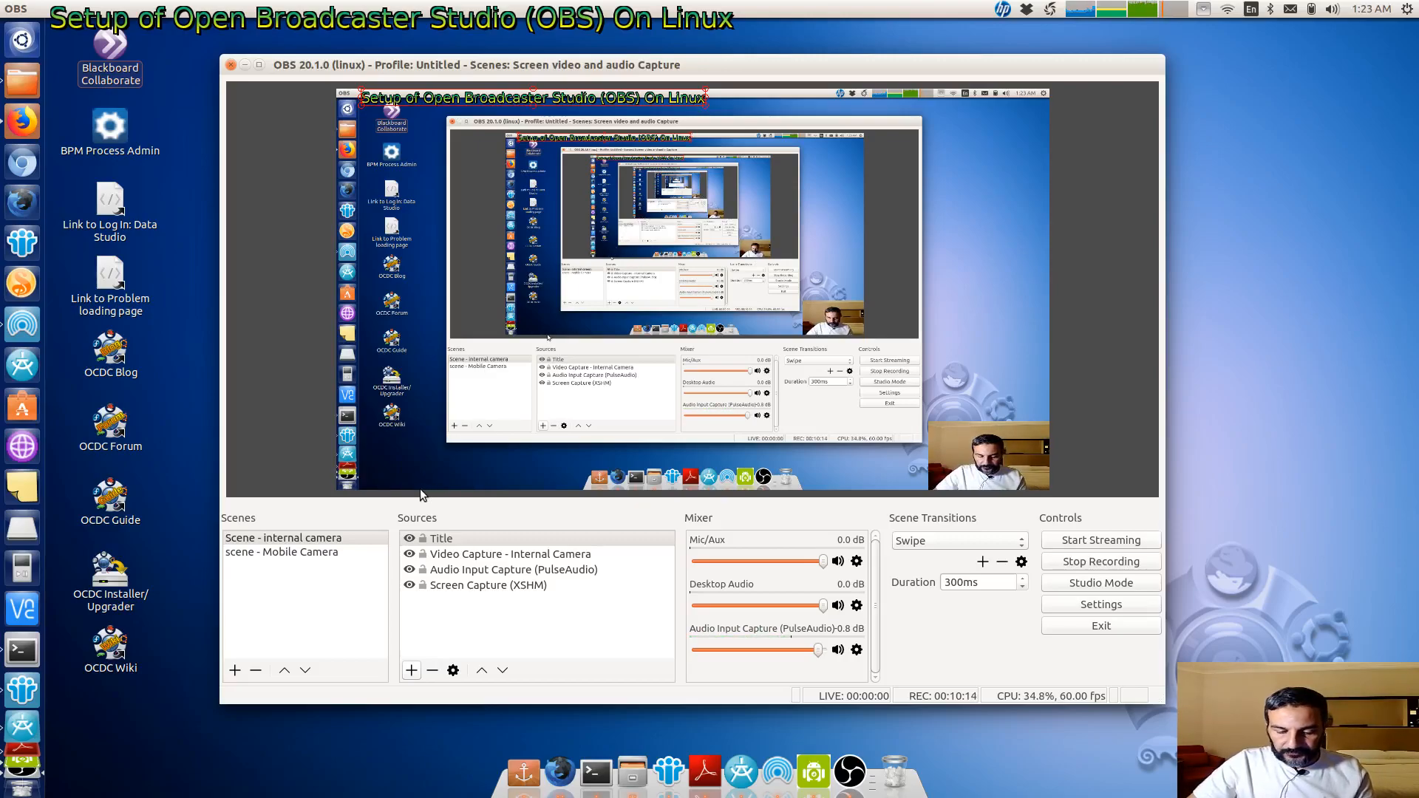
pyautogui.hotkey('ctrl', '2')
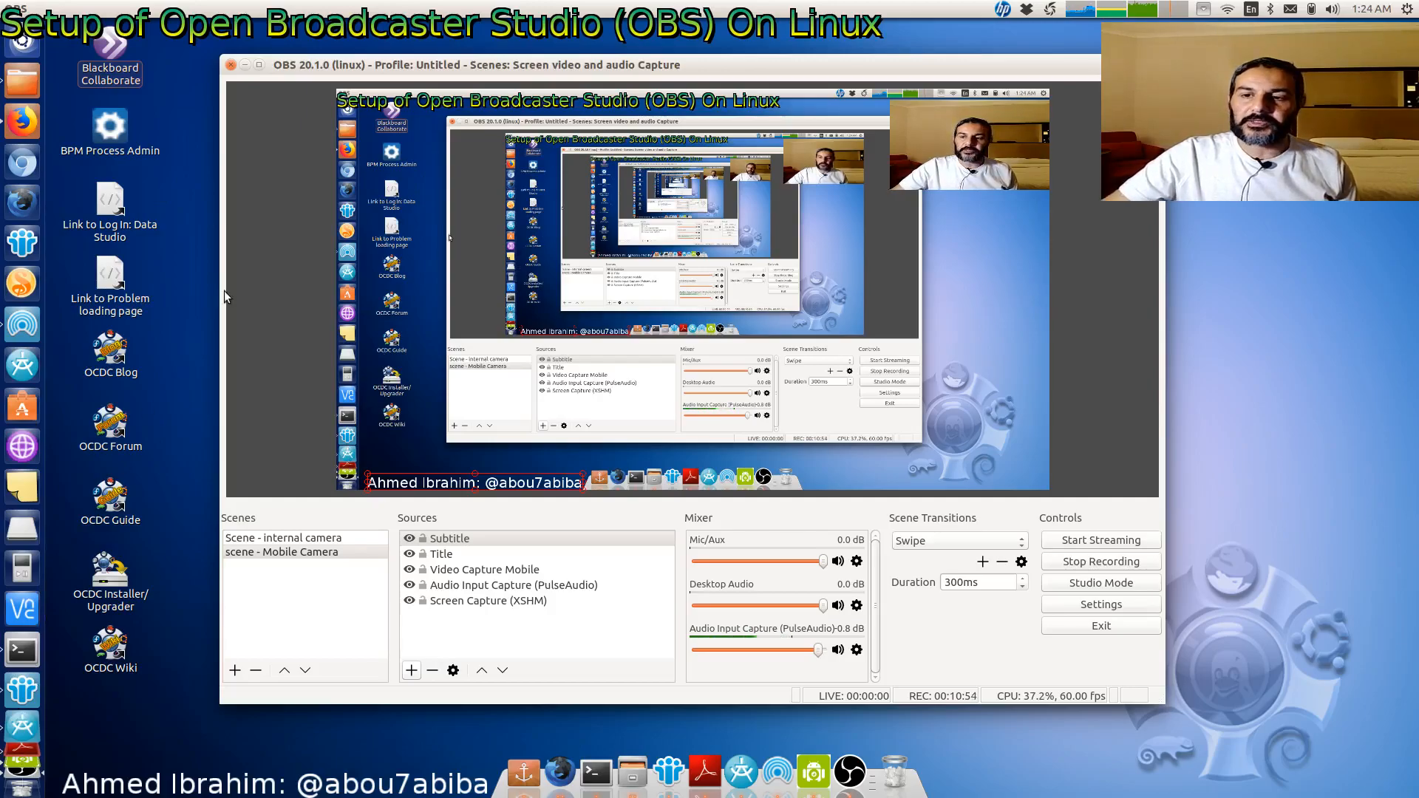
# - Switch to the web browser and look over the tabletop tripod product page
pyautogui.click(21, 124)
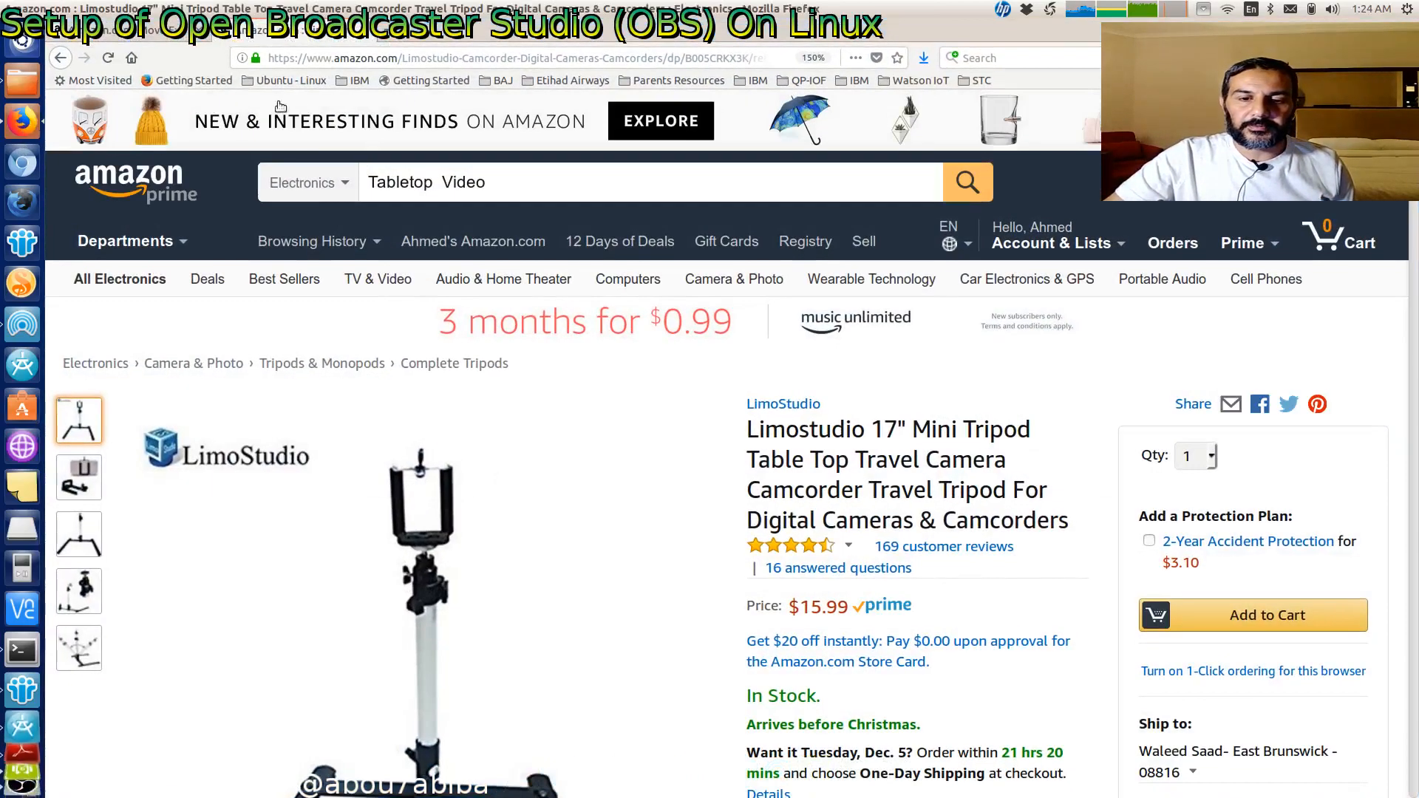
pyautogui.scroll(-3, 800, 619)
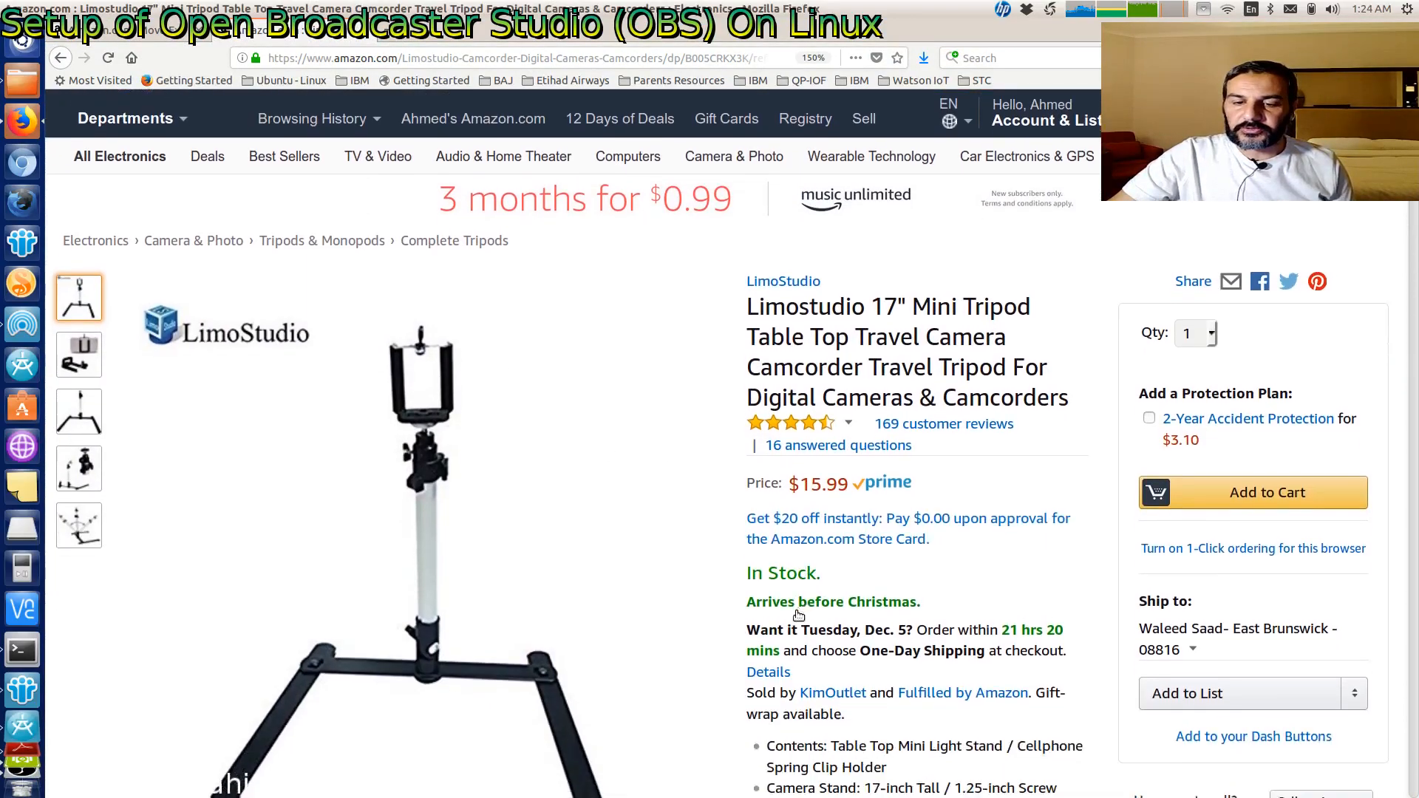
pyautogui.scroll(-2, 799, 619)
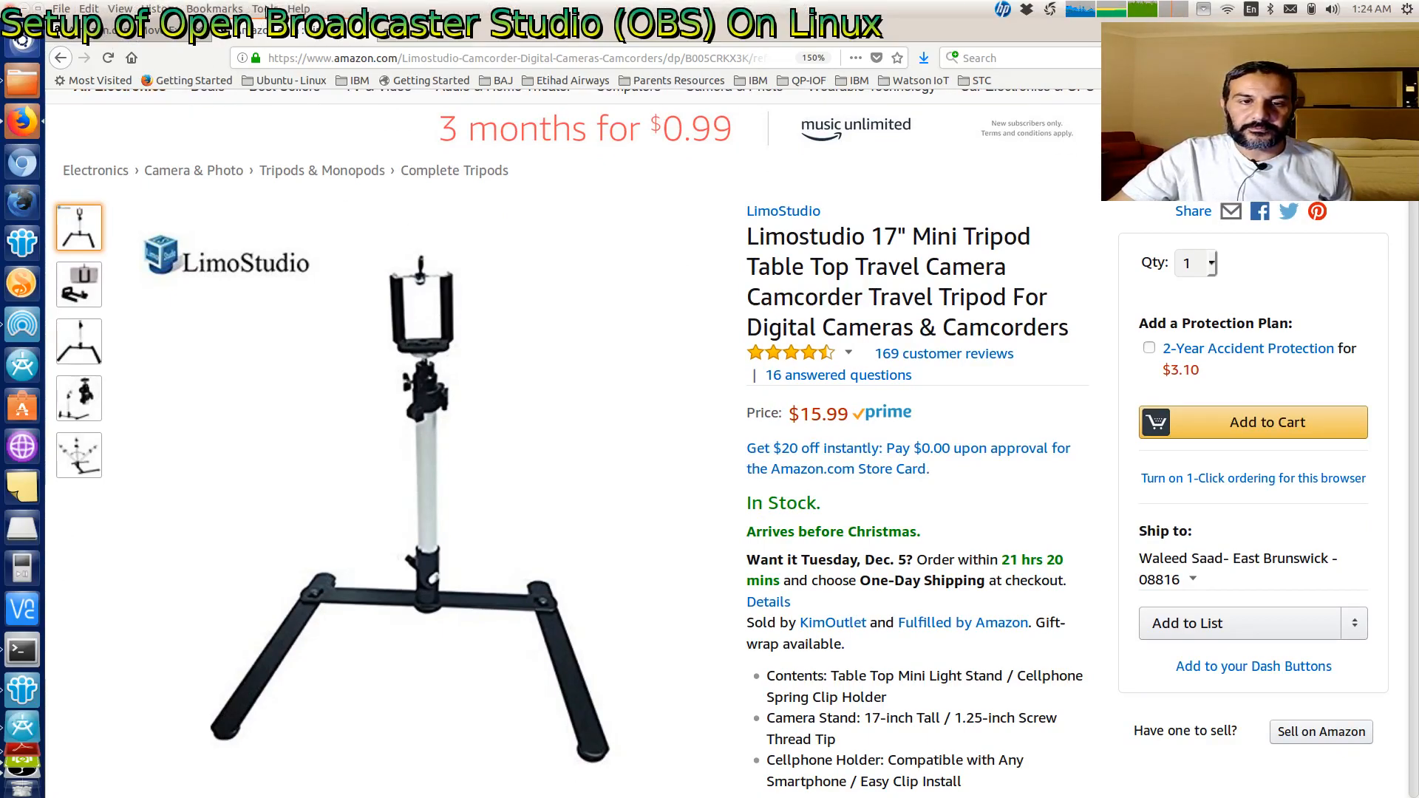
# - Switch to the lavalier microphone product tab, maximize the browser window and look over the product page
pyautogui.click(136, 35)
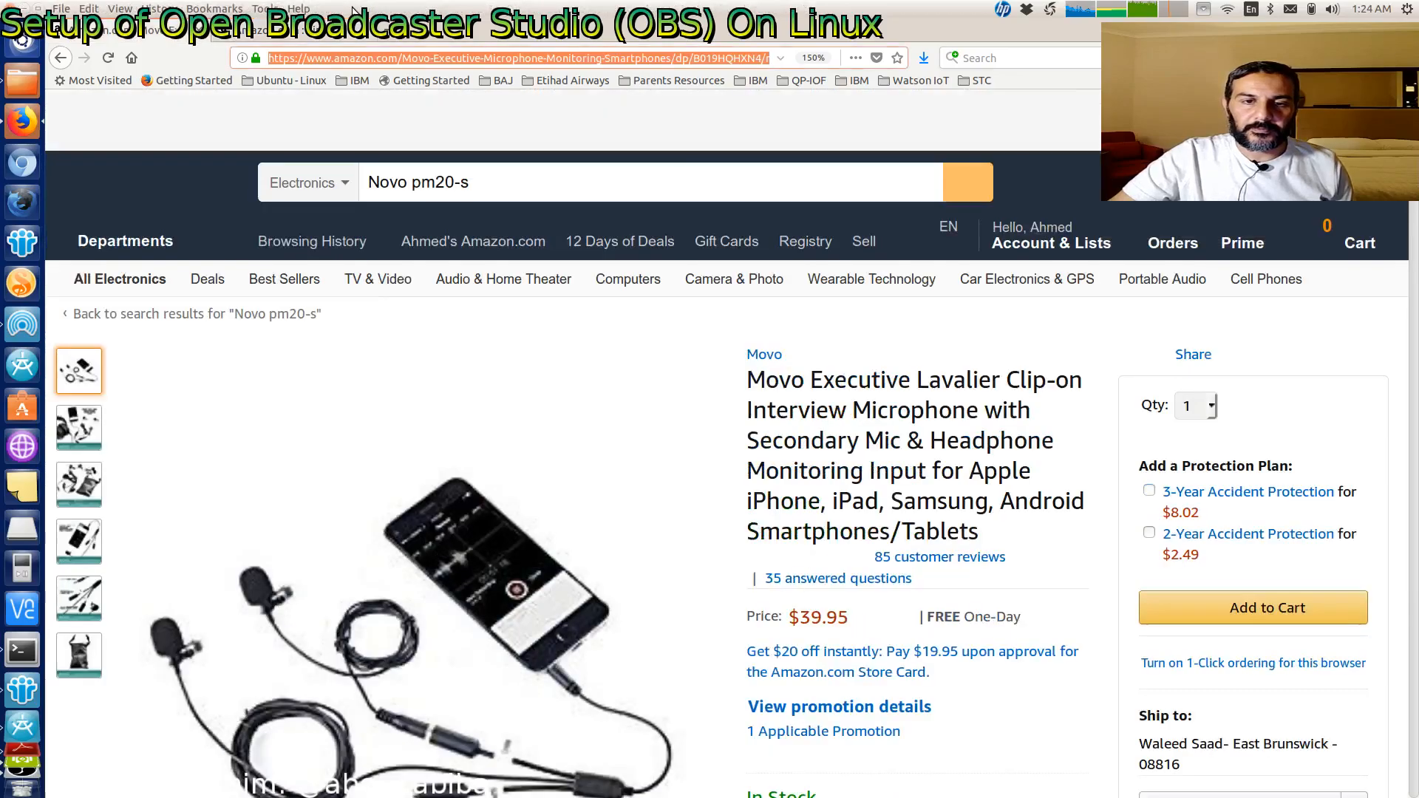
pyautogui.click(37, 9)
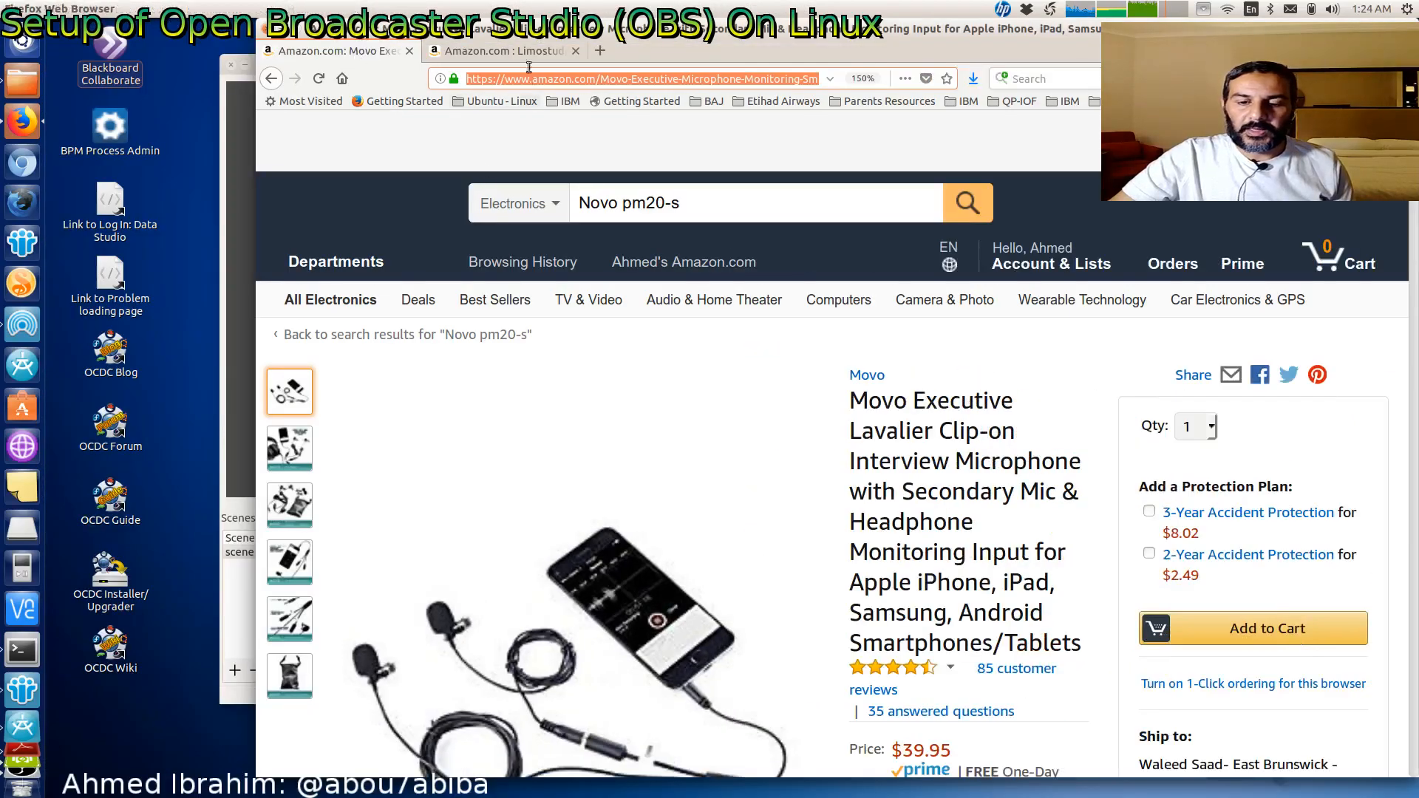
pyautogui.doubleClick(518, 29)
pyautogui.scroll(-5, 441, 561)
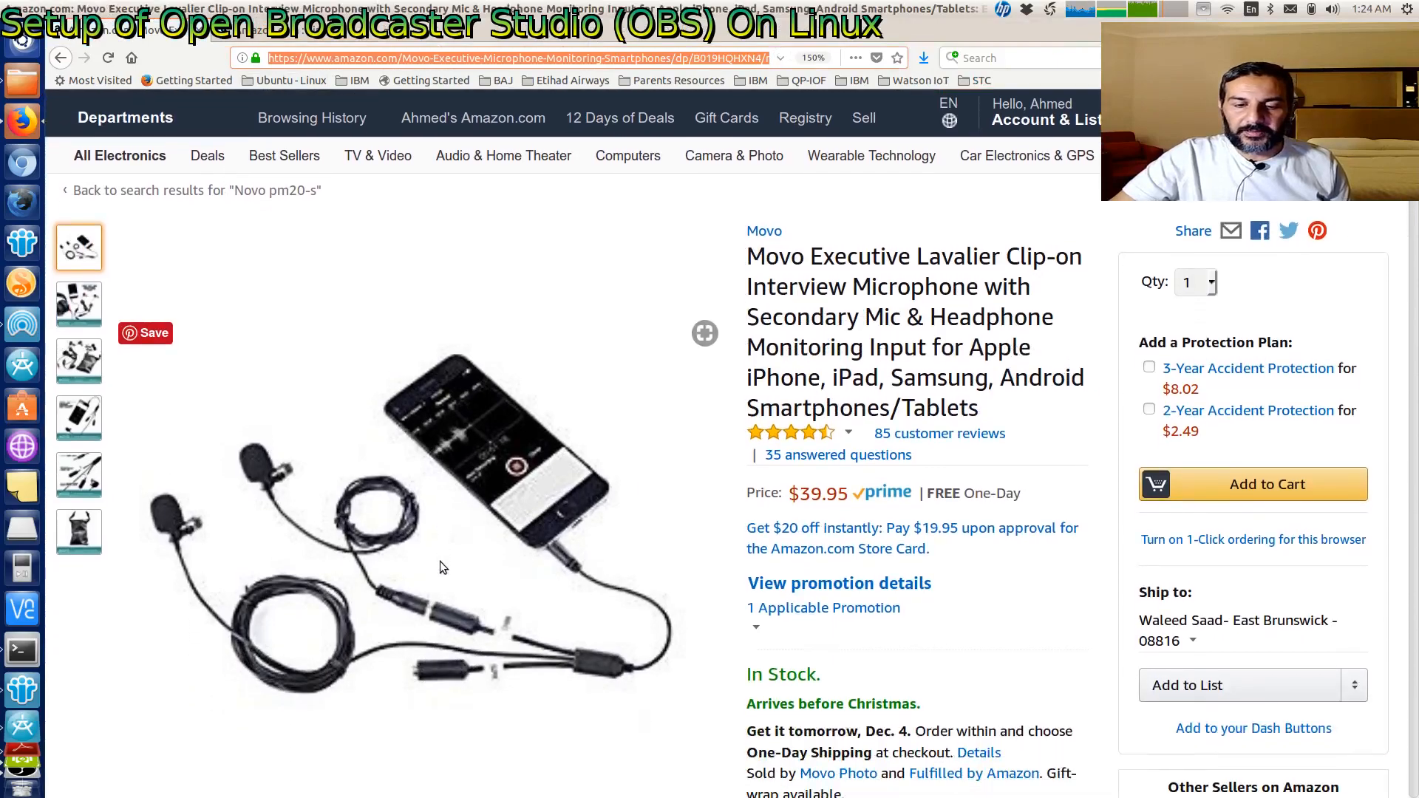
pyautogui.scroll(3, 698, 285)
pyautogui.scroll(1, 699, 284)
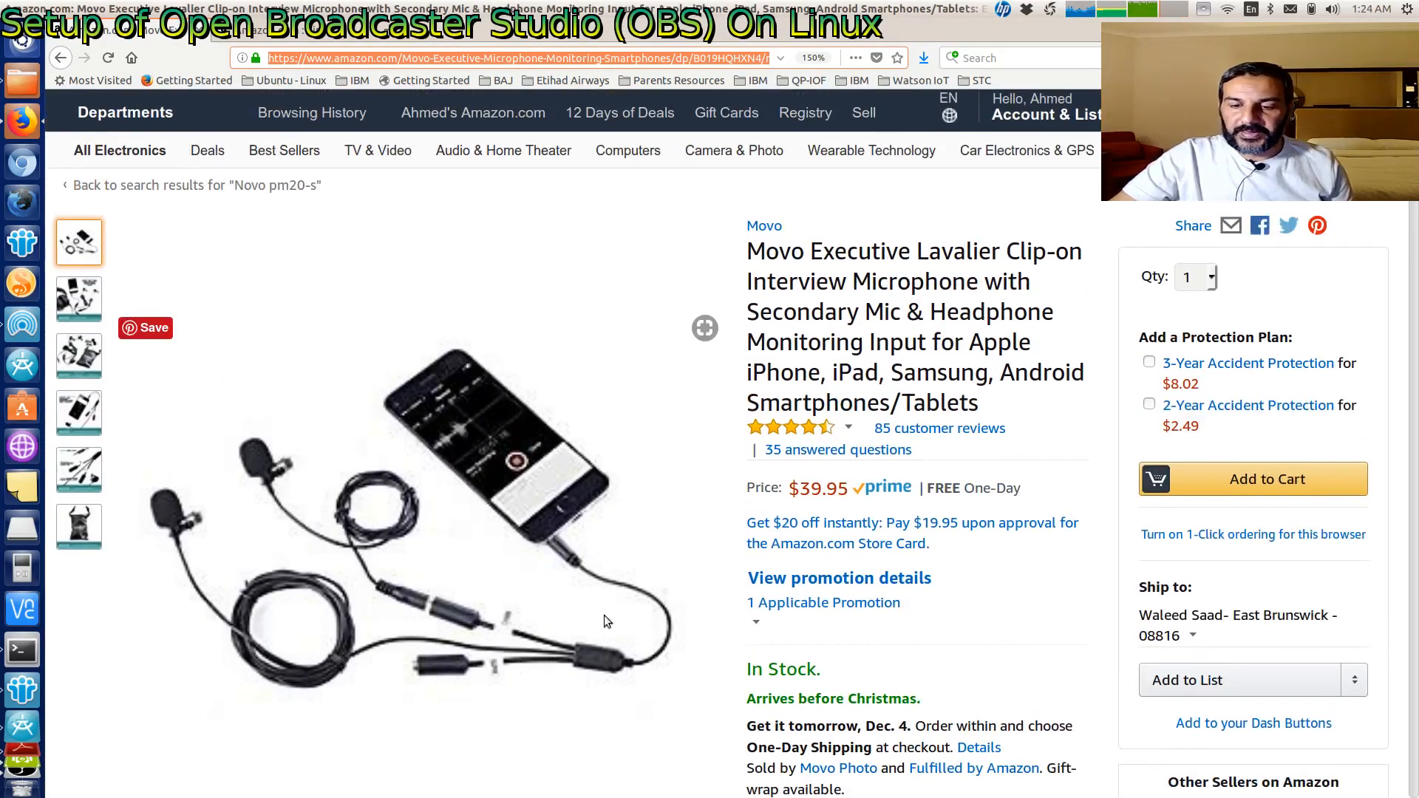